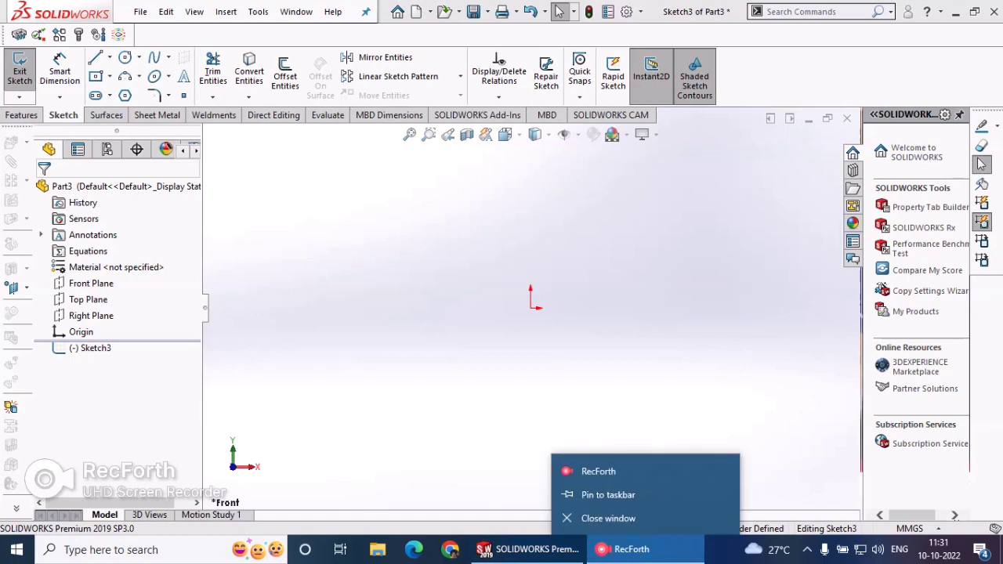
# - Sketch a centre-point arc about the origin, radius about 51 mm, sweeping below the origin between two roughly level endpoints
pyautogui.click(811, 165)
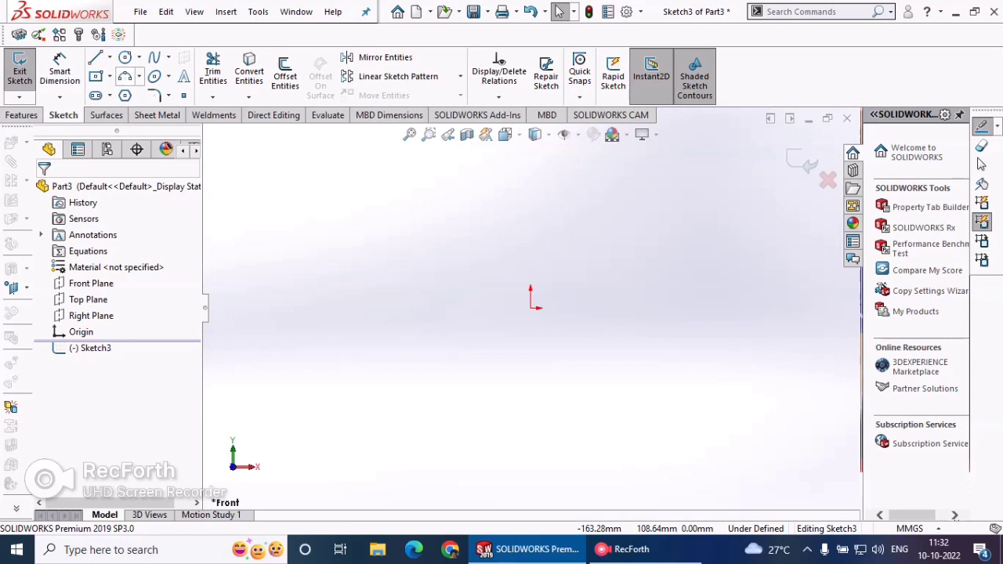
pyautogui.click(139, 76)
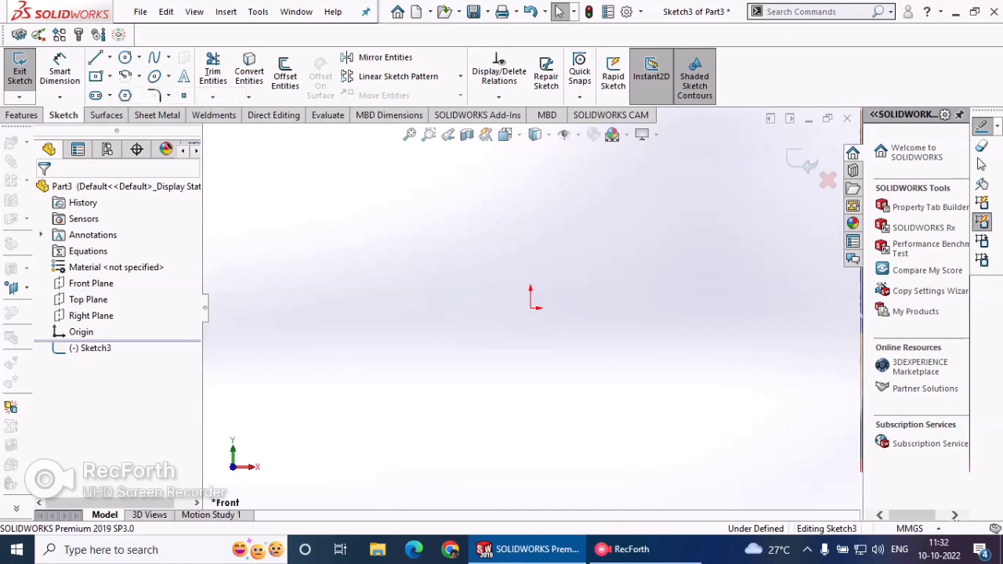
pyautogui.click(125, 76)
pyautogui.click(531, 307)
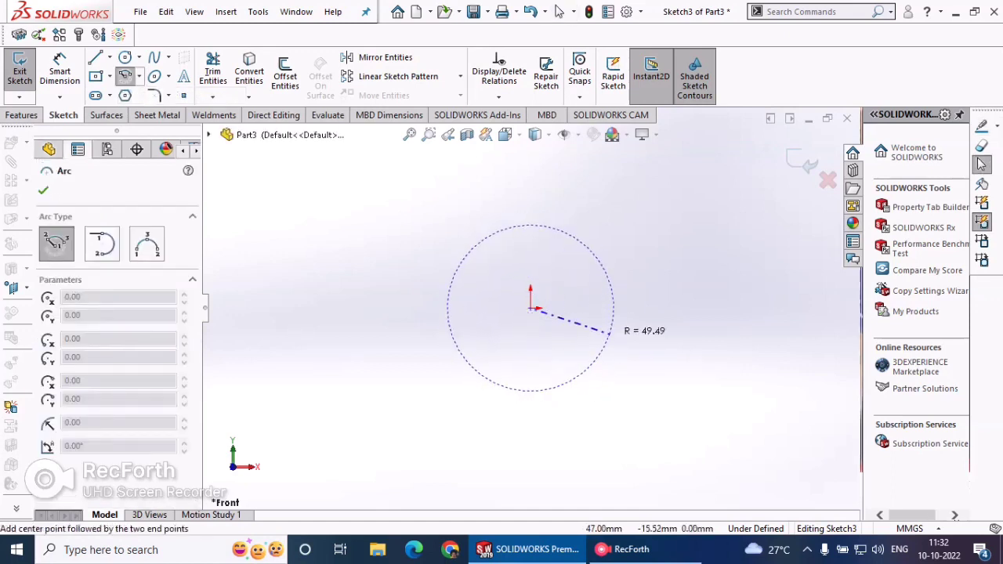
pyautogui.click(603, 351)
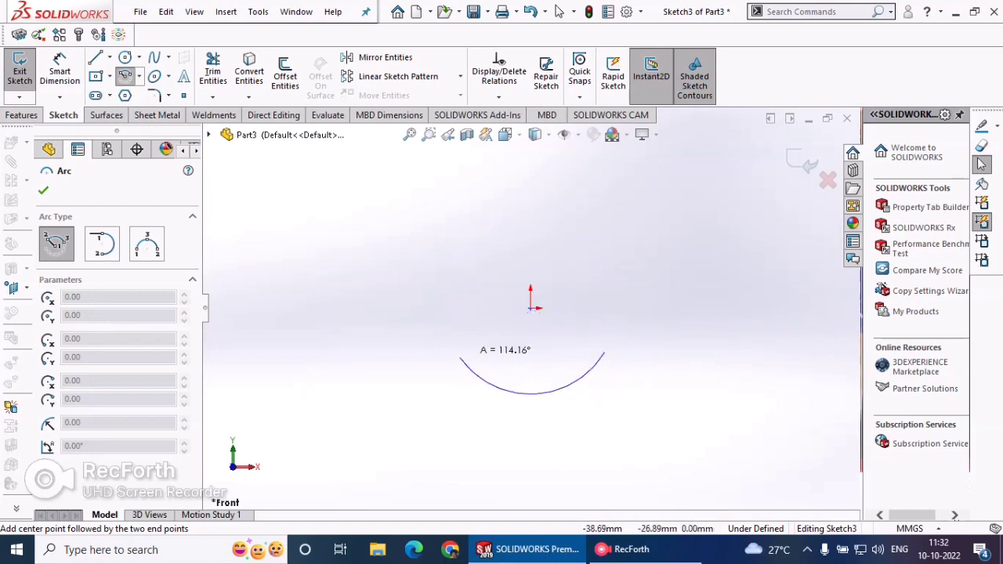
pyautogui.click(460, 357)
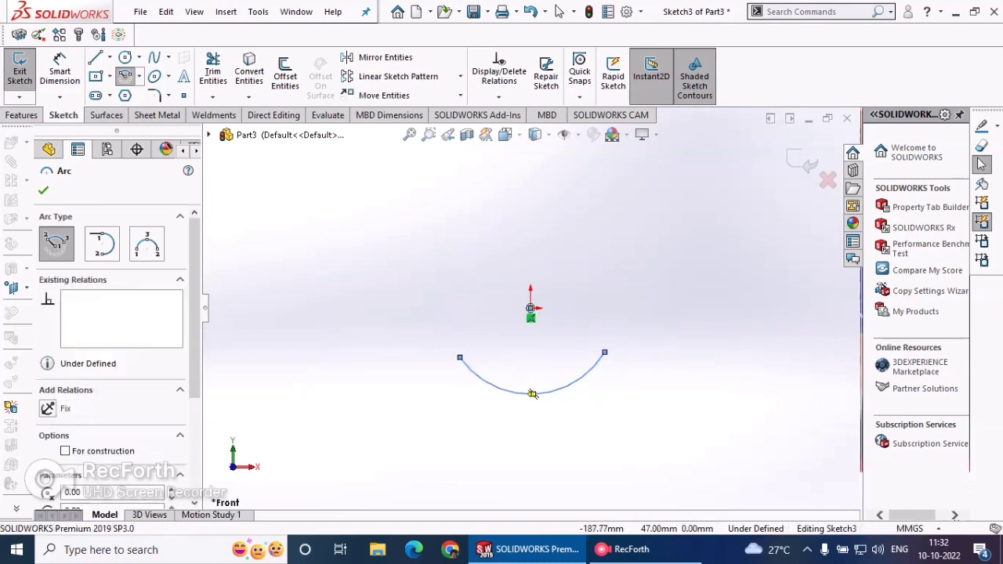
pyautogui.click(44, 190)
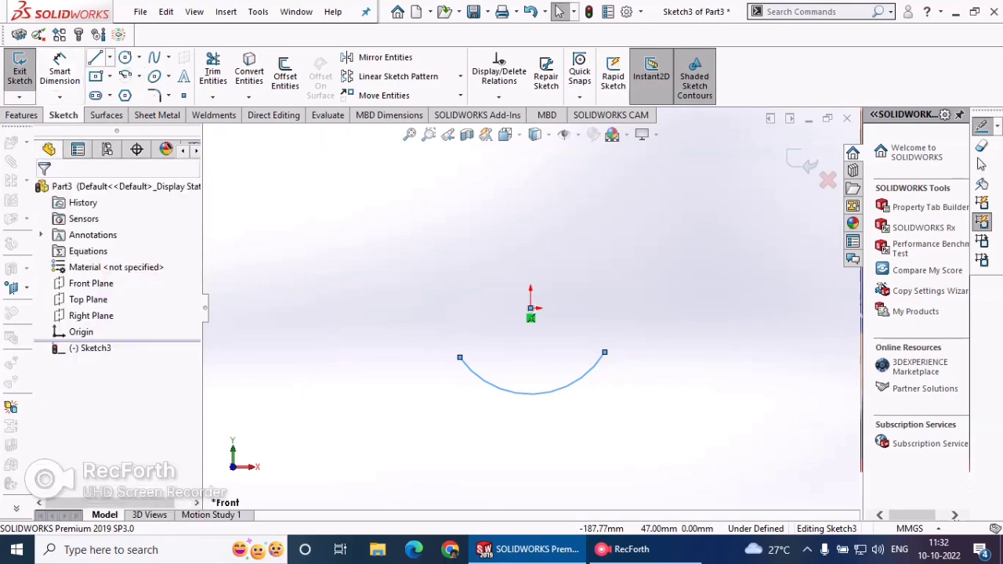
# - Draw a line about 100 mm long radially outward from the arc's right end, followed by a short upward line perpendicular to it
pyautogui.click(95, 58)
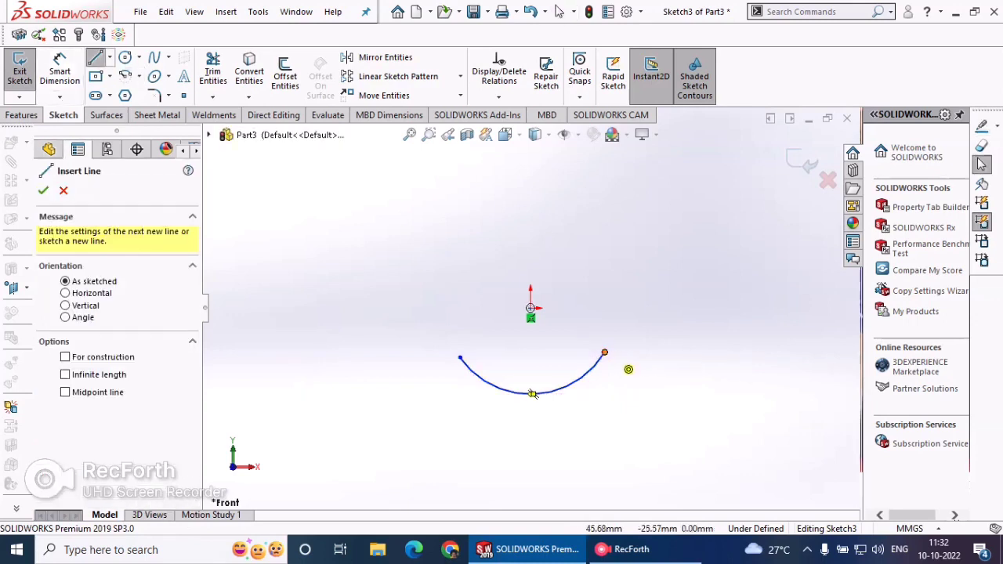
pyautogui.click(604, 353)
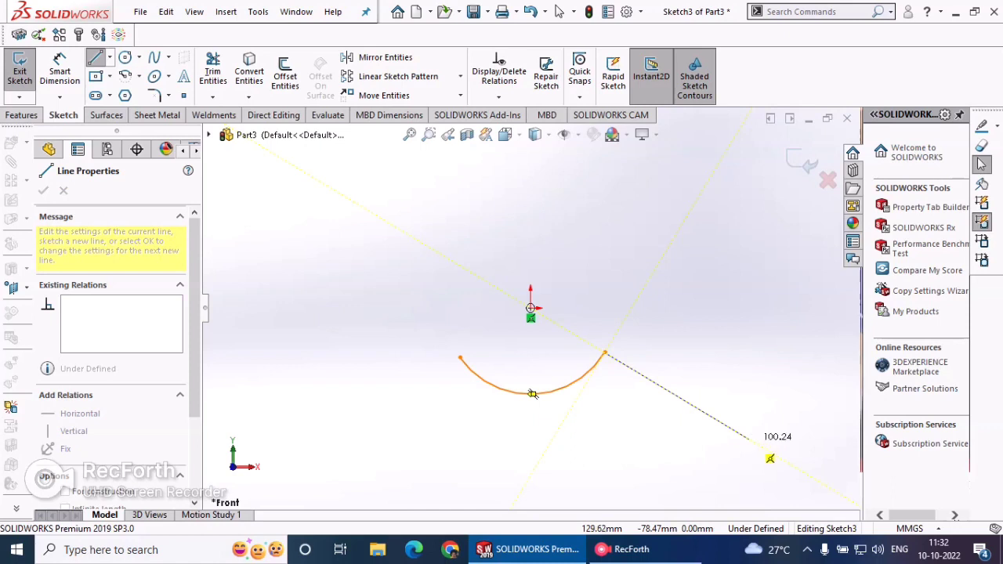
pyautogui.click(748, 439)
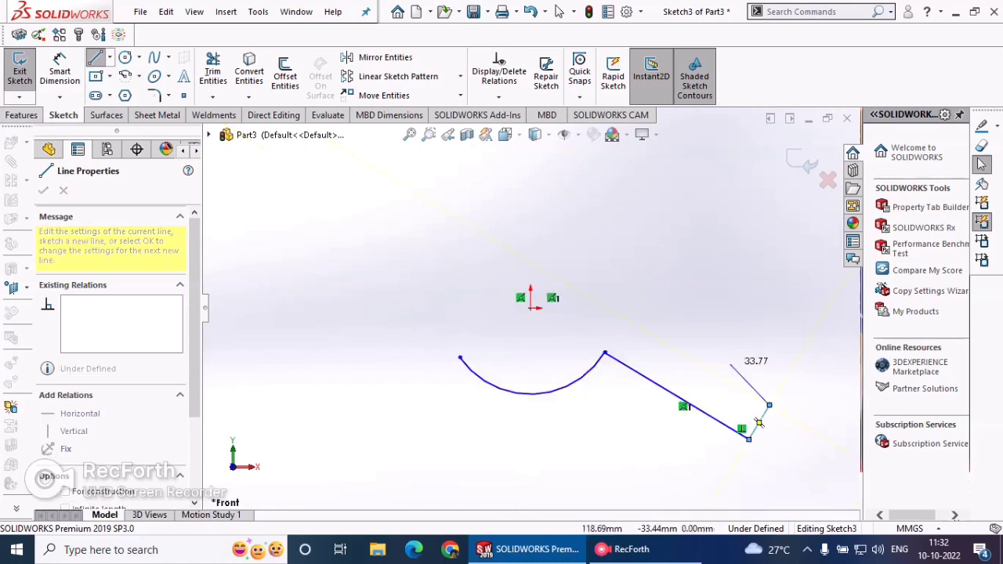
pyautogui.rightClick(731, 362)
pyautogui.click(765, 375)
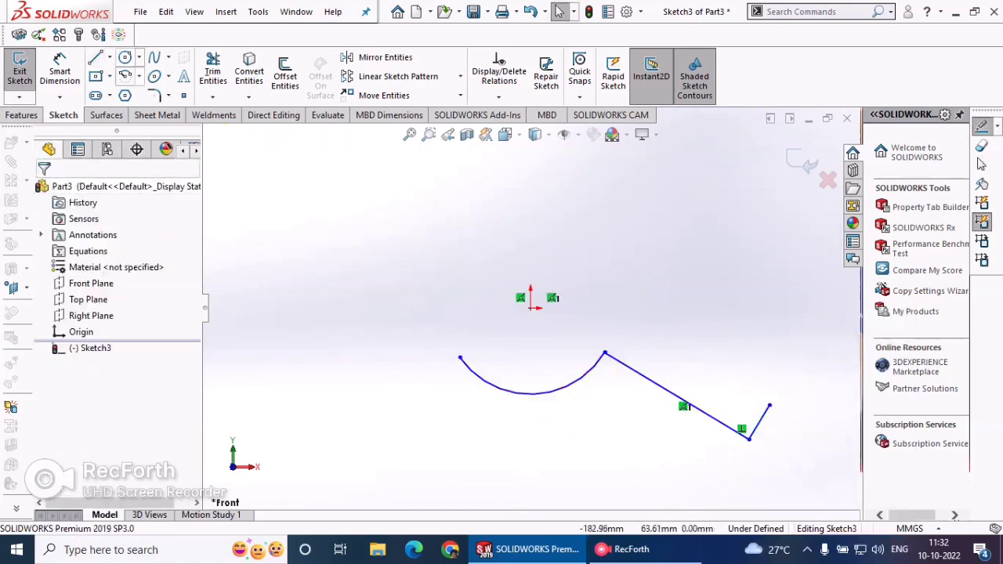
# - Dimension the arc's radius as 20 mm
pyautogui.click(59, 70)
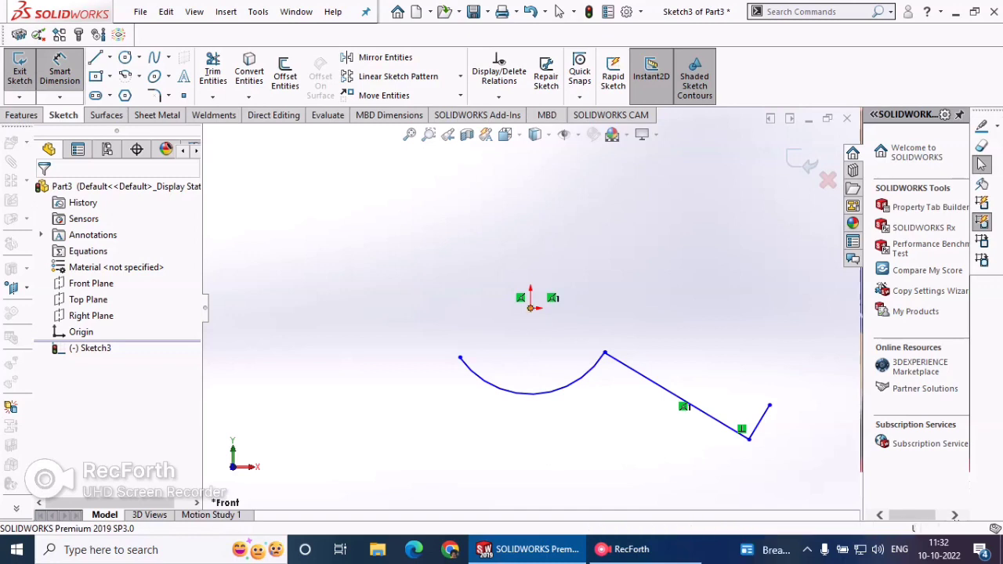
pyautogui.click(530, 307)
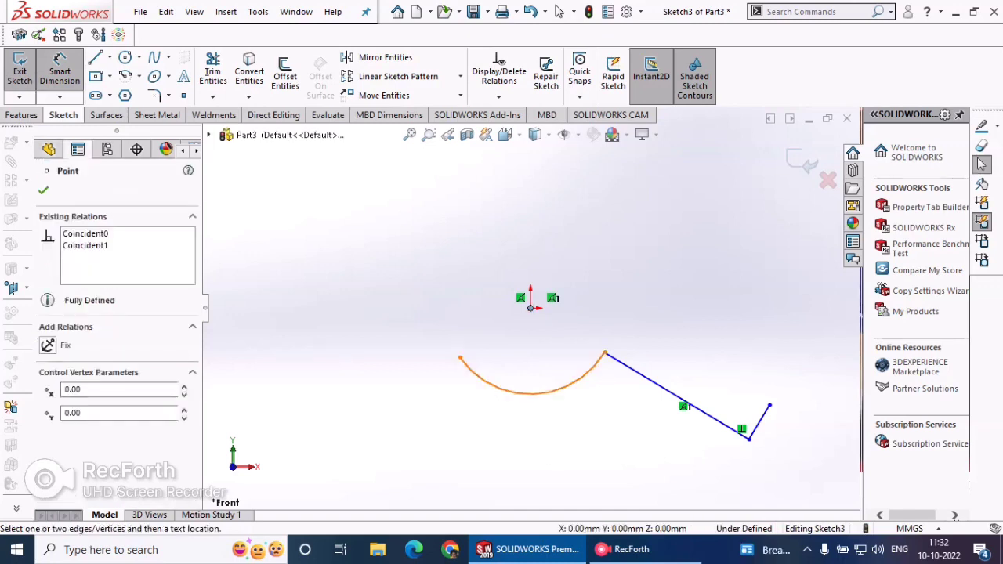
pyautogui.click(533, 393)
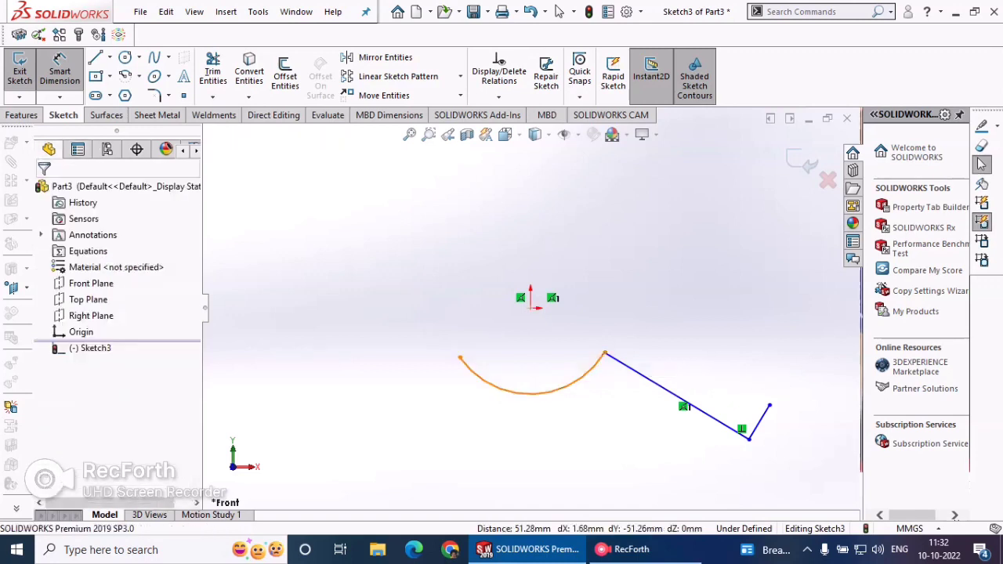
pyautogui.click(494, 385)
pyautogui.click(454, 303)
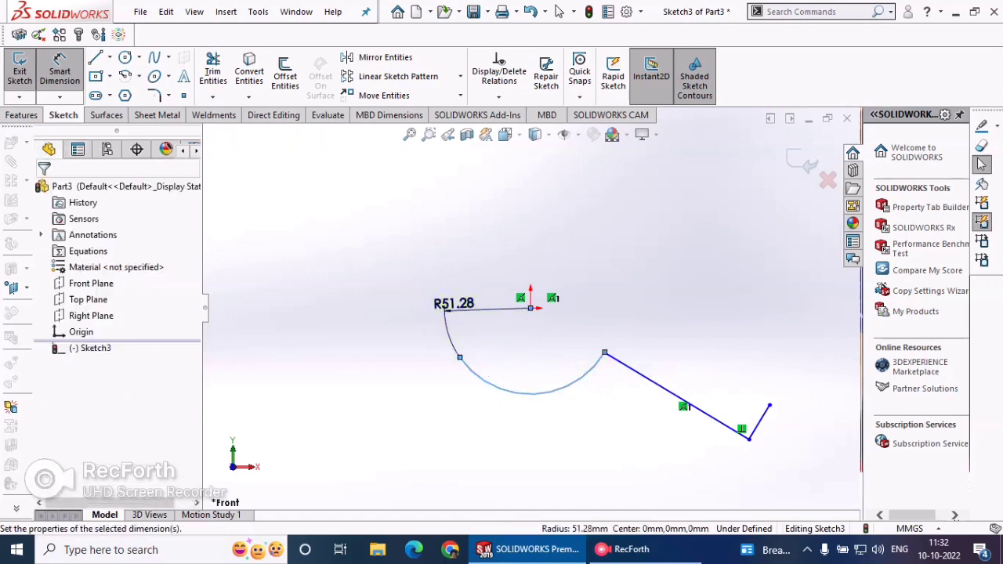
pyautogui.write('20')
pyautogui.press('Return')
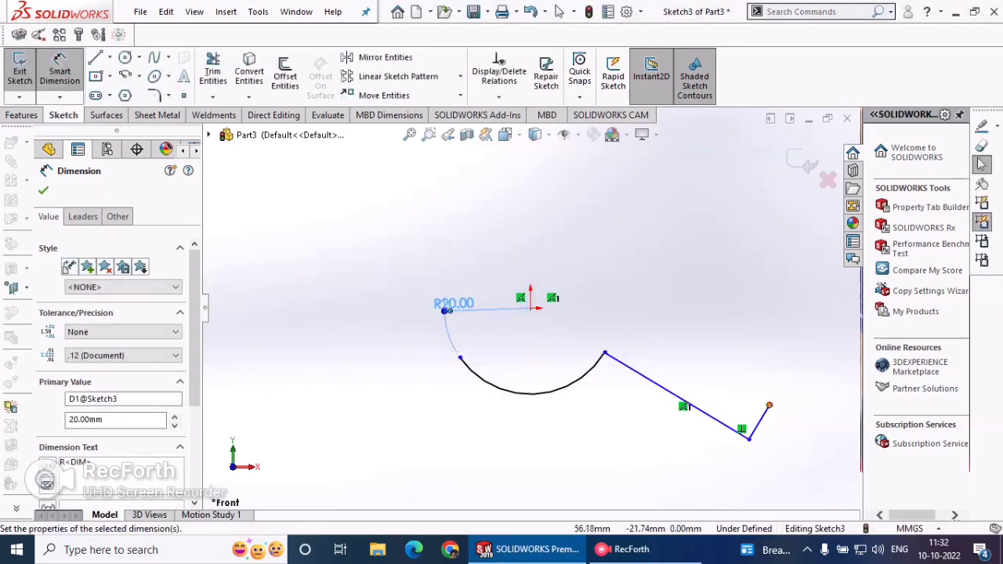
# - Dimension the short perpendicular line's aligned length as 12 mm
pyautogui.click(759, 422)
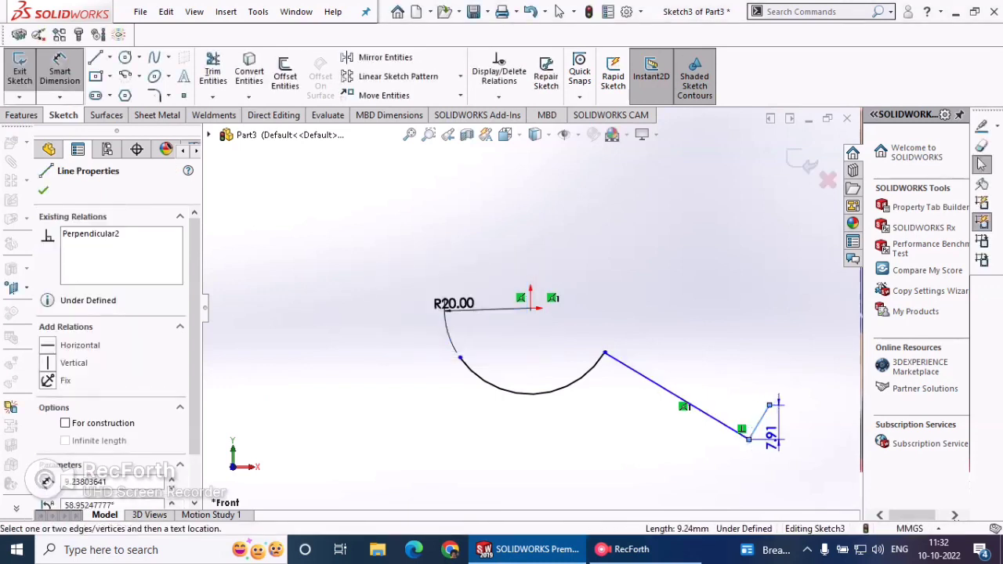
pyautogui.click(787, 441)
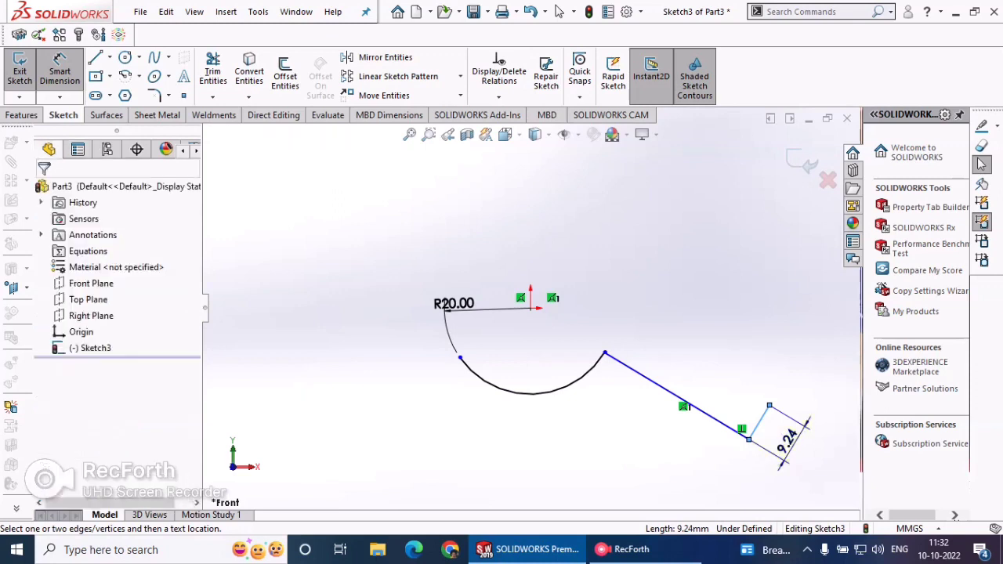
pyautogui.write('1')
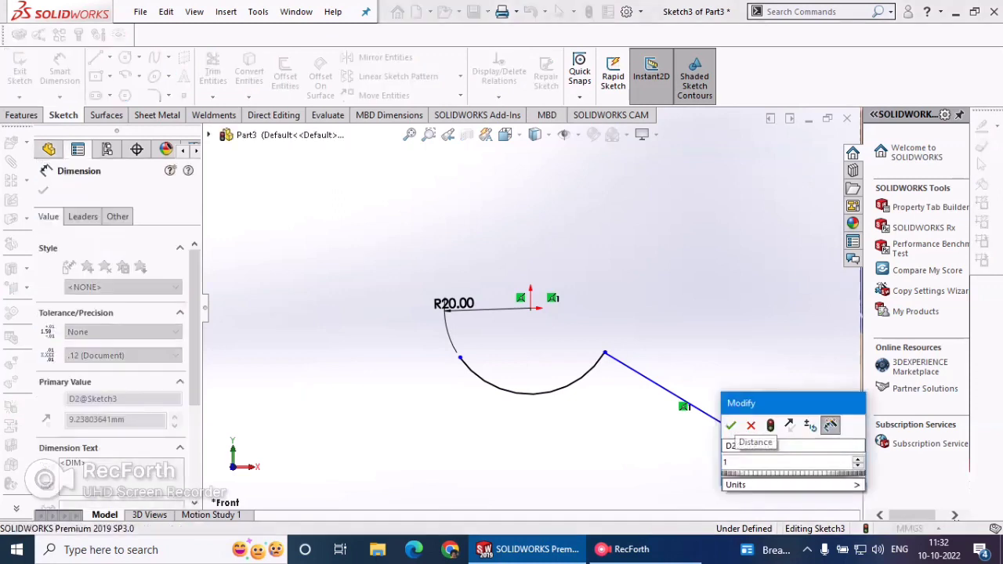
pyautogui.write('2')
pyautogui.press('Return')
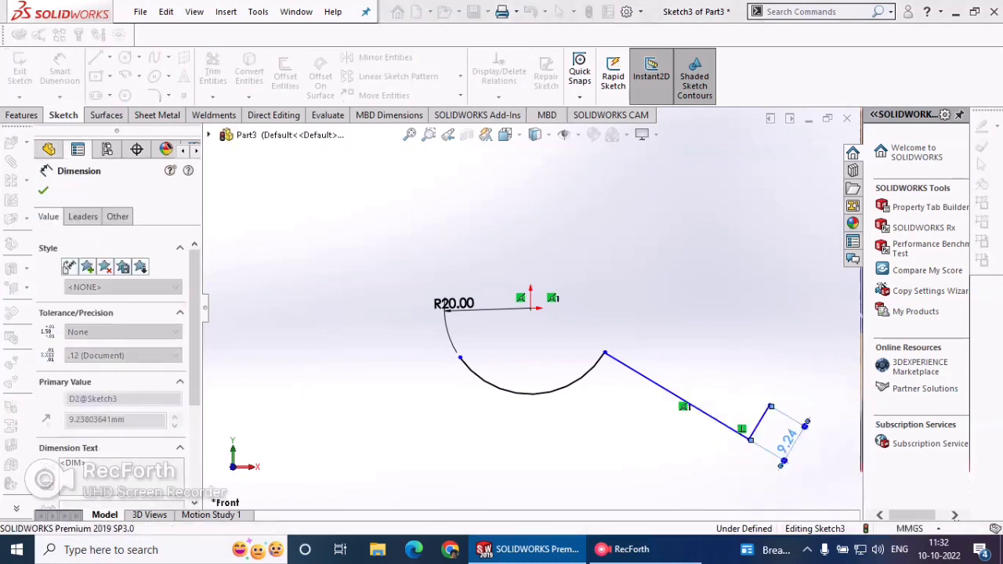
pyautogui.press('Escape')
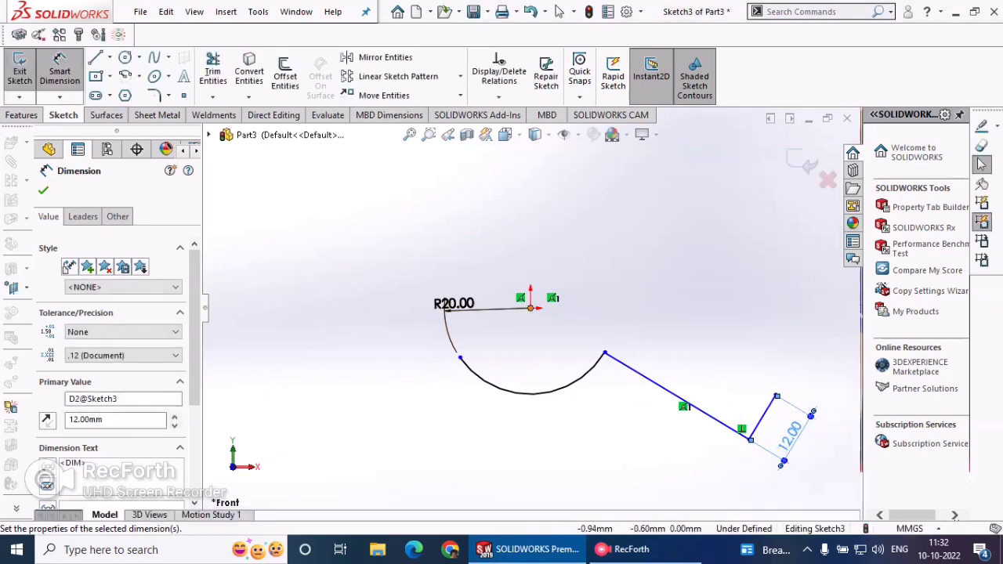
# - Dimension the horizontal distance from the origin to the free end of the short line as 50 mm
pyautogui.click(531, 307)
pyautogui.click(775, 396)
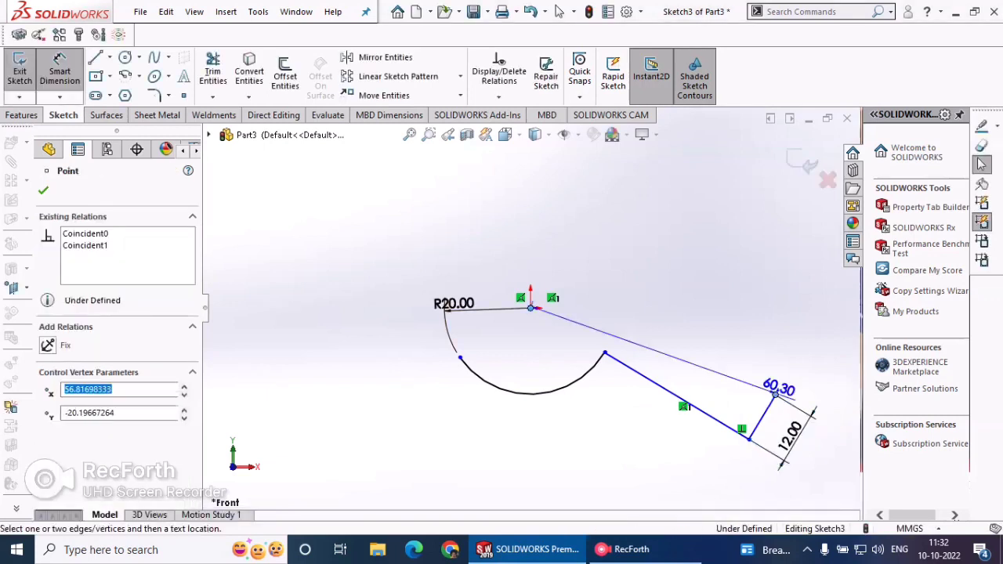
pyautogui.click(619, 237)
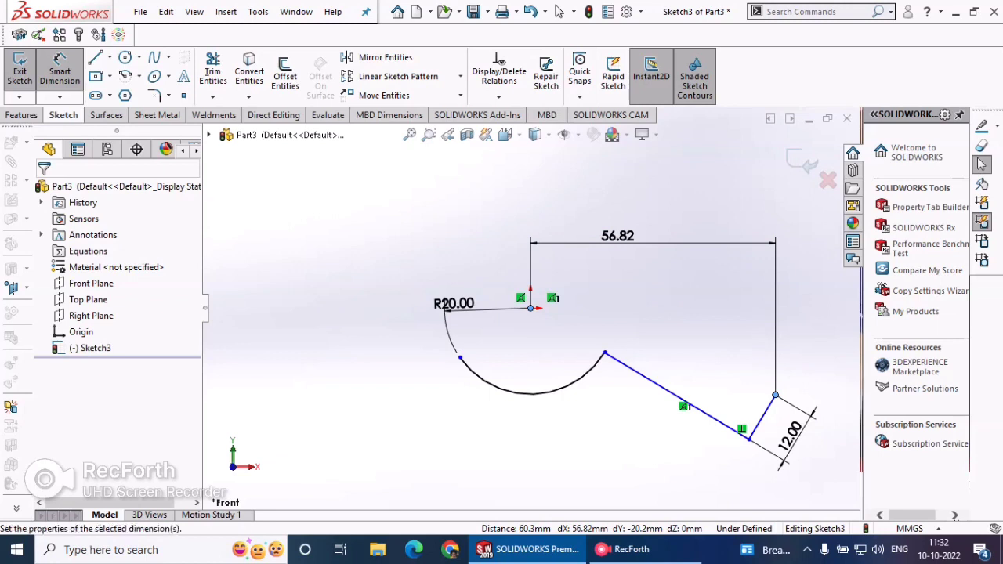
pyautogui.write('80')
pyautogui.press('Return')
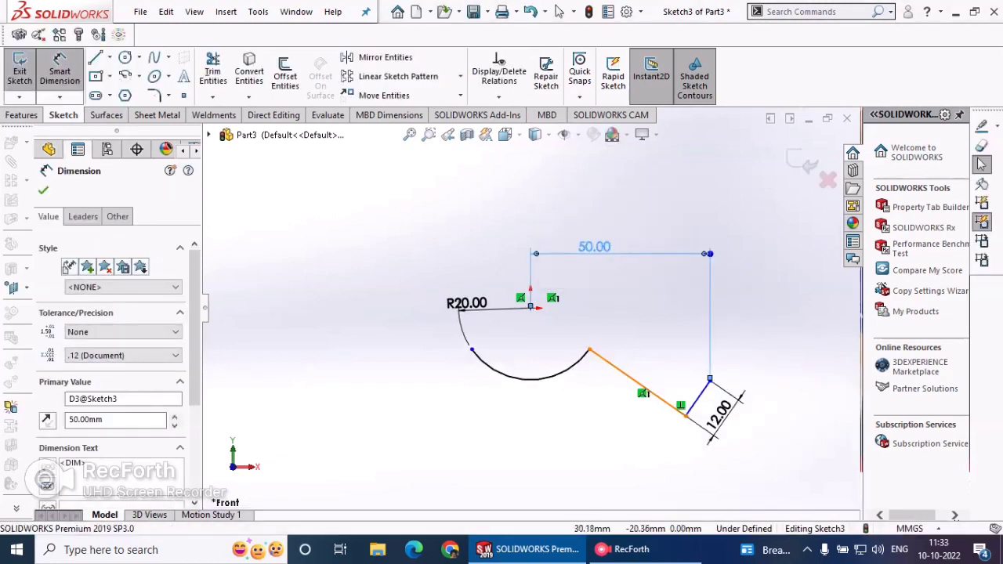
# - Dimension the long slanted line's aligned length as 44 mm and finish dimensioning
pyautogui.click(620, 370)
pyautogui.click(593, 414)
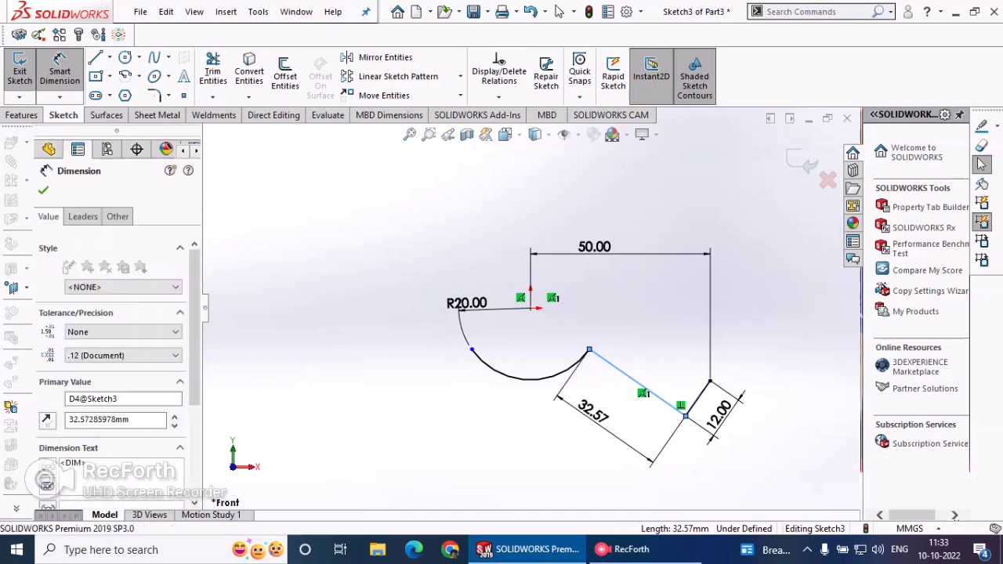
pyautogui.write('40')
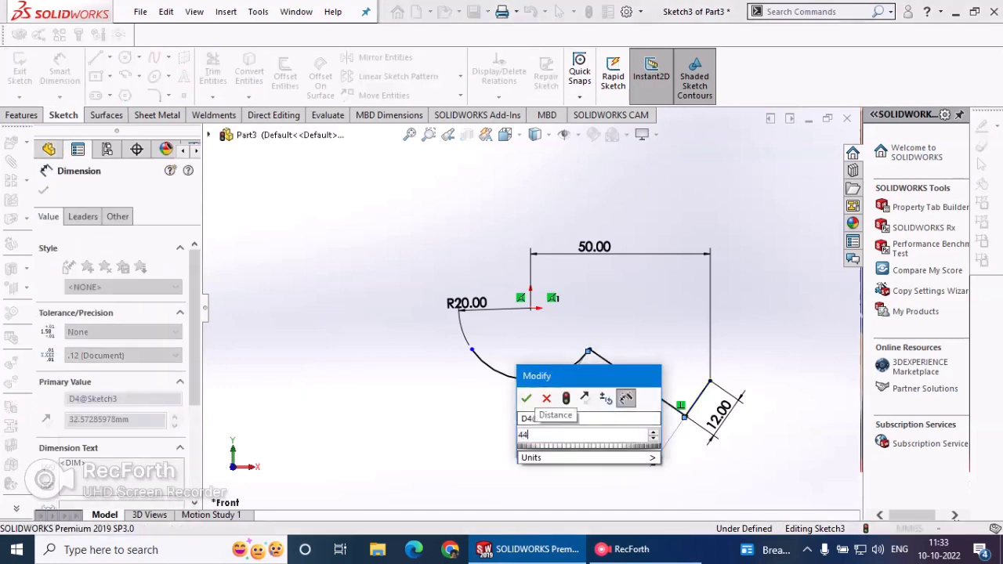
pyautogui.press('Return')
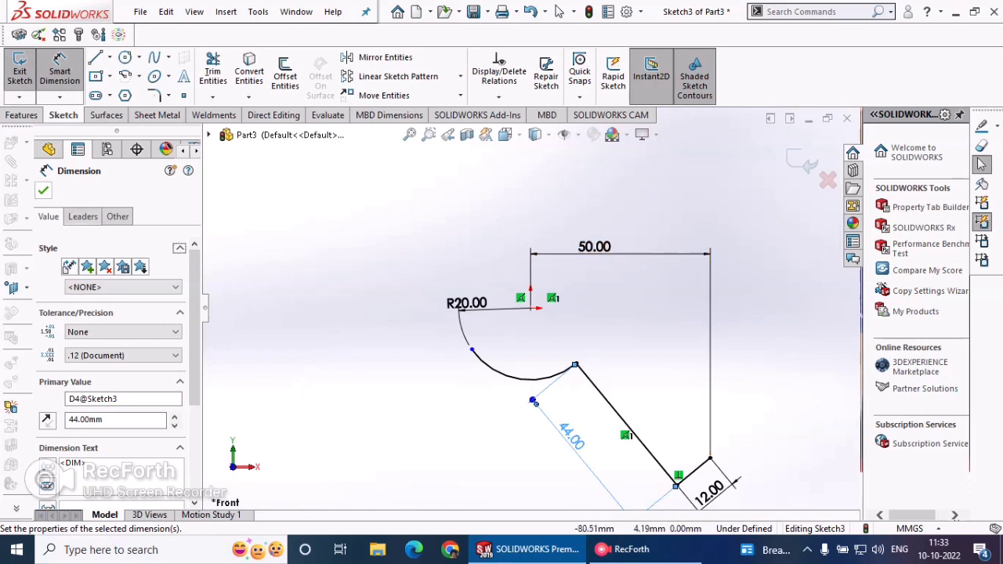
pyautogui.click(43, 191)
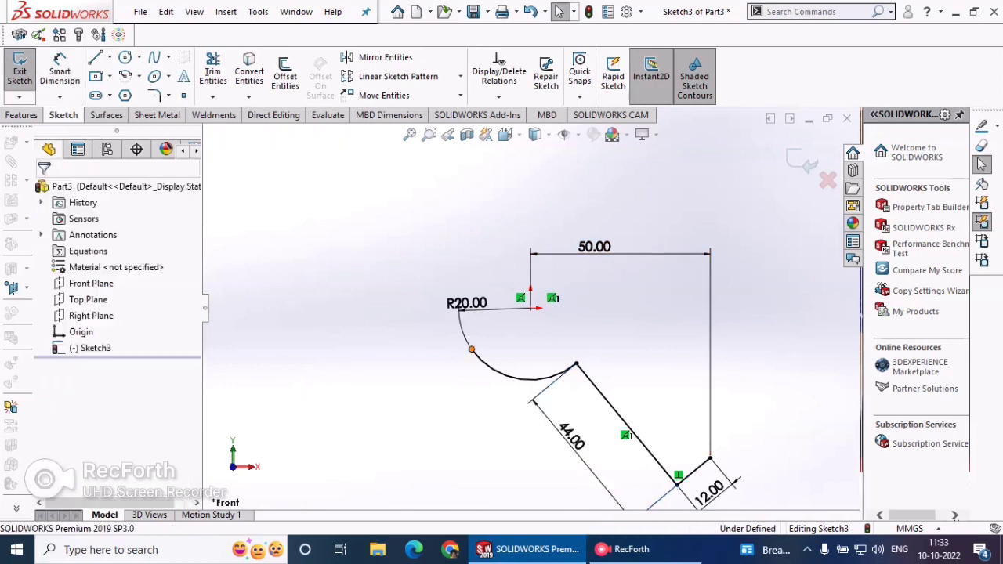
# - Add a horizontal relation between the arc's two endpoints
pyautogui.click(471, 349)
pyautogui.keyDown('ctrl'); pyautogui.click(576, 363); pyautogui.keyUp('ctrl')
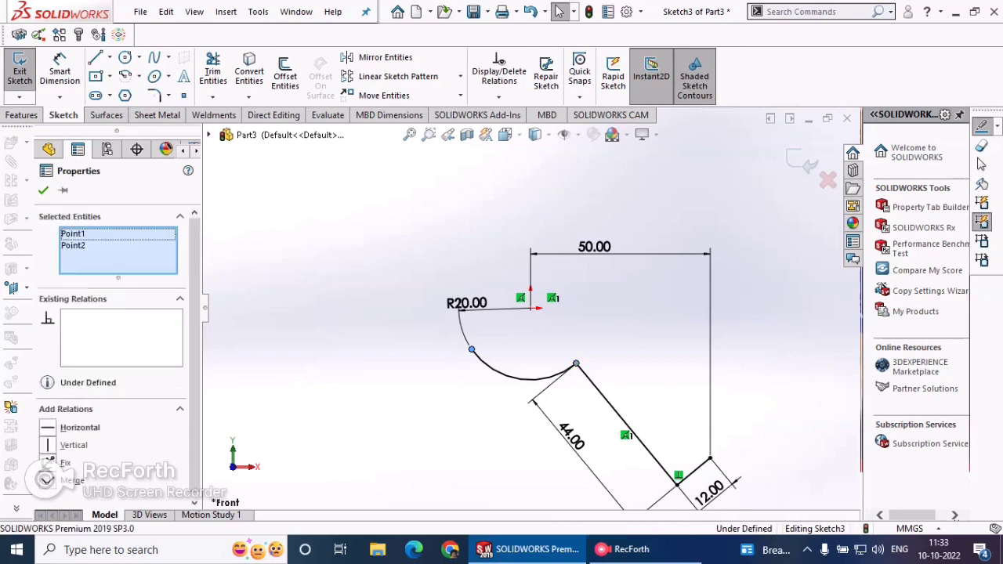
pyautogui.click(619, 320)
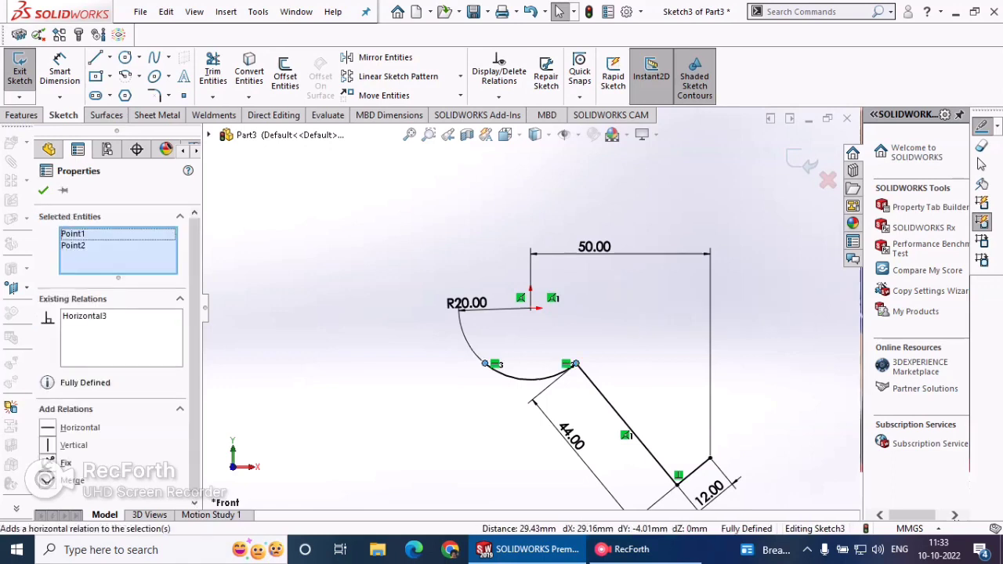
pyautogui.click(43, 191)
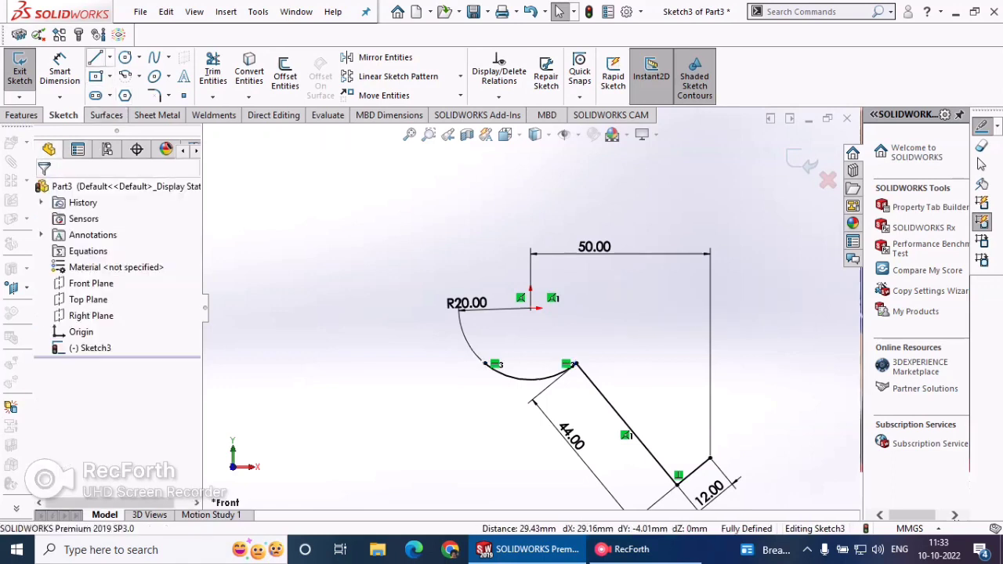
# - Draw a vertical centerline from the origin down to a point just above the arc
pyautogui.click(110, 57)
pyautogui.click(130, 94)
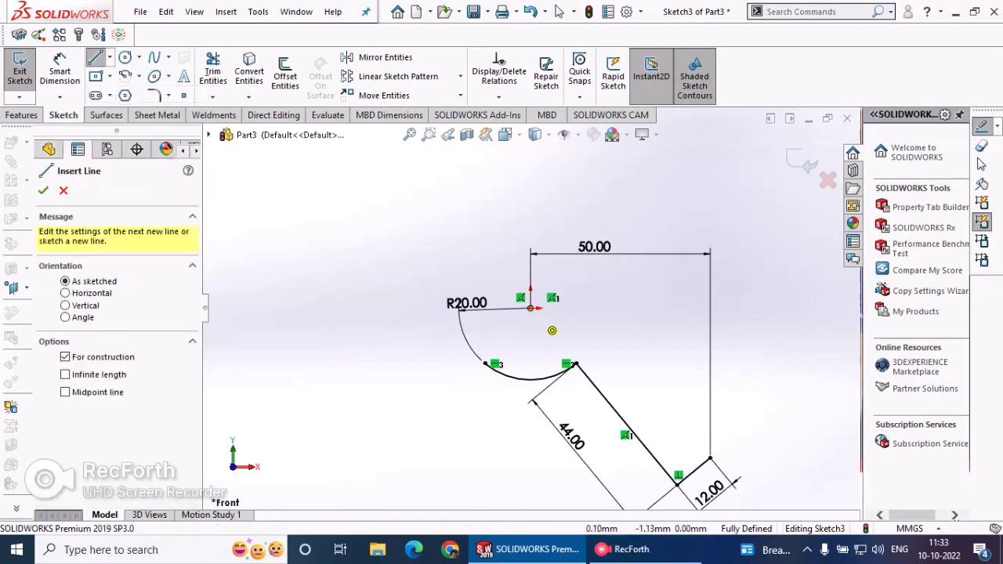
pyautogui.click(531, 308)
pyautogui.click(531, 358)
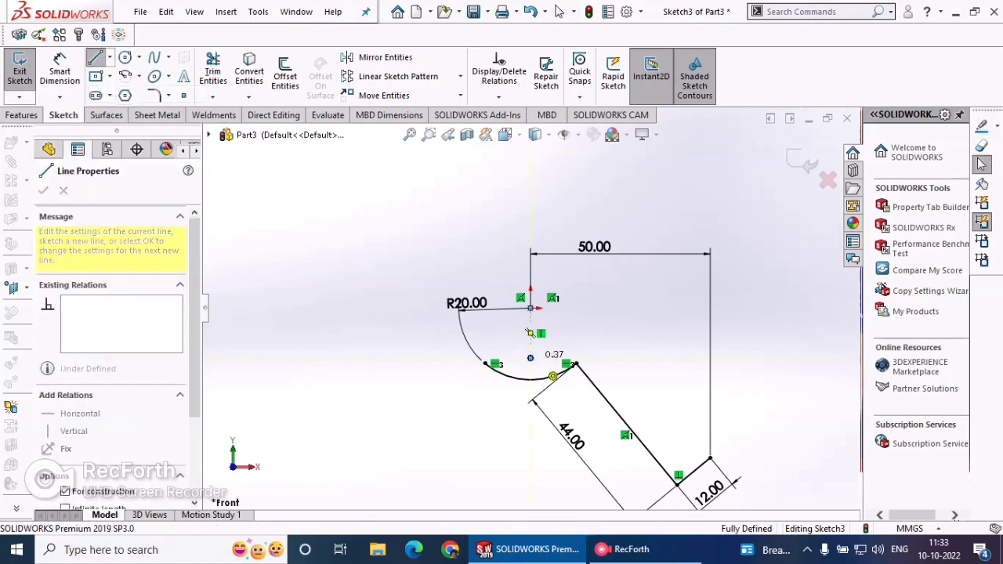
pyautogui.rightClick(564, 343)
pyautogui.click(589, 354)
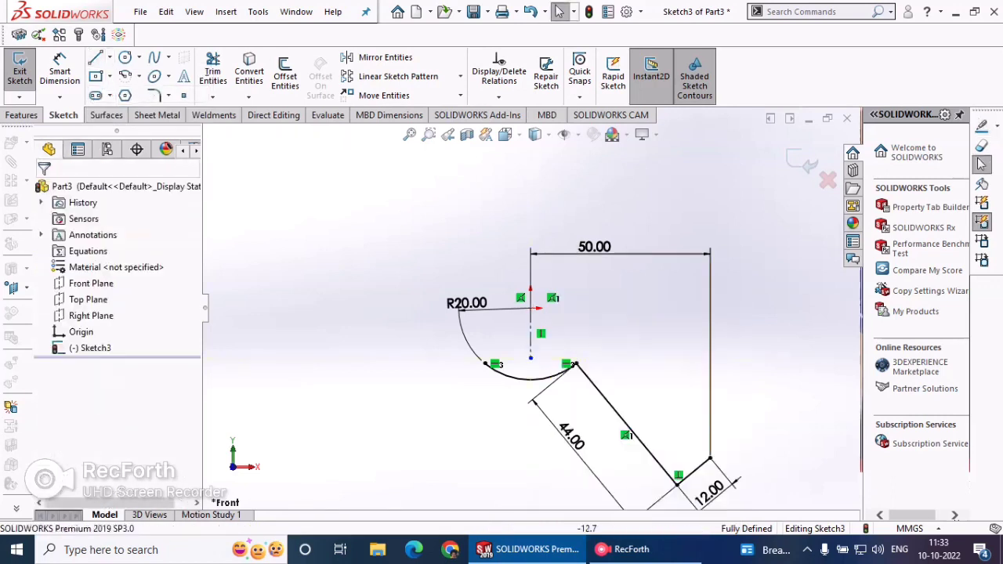
# - Mirror the long slanted line and the short end line about the vertical centerline
pyautogui.click(385, 58)
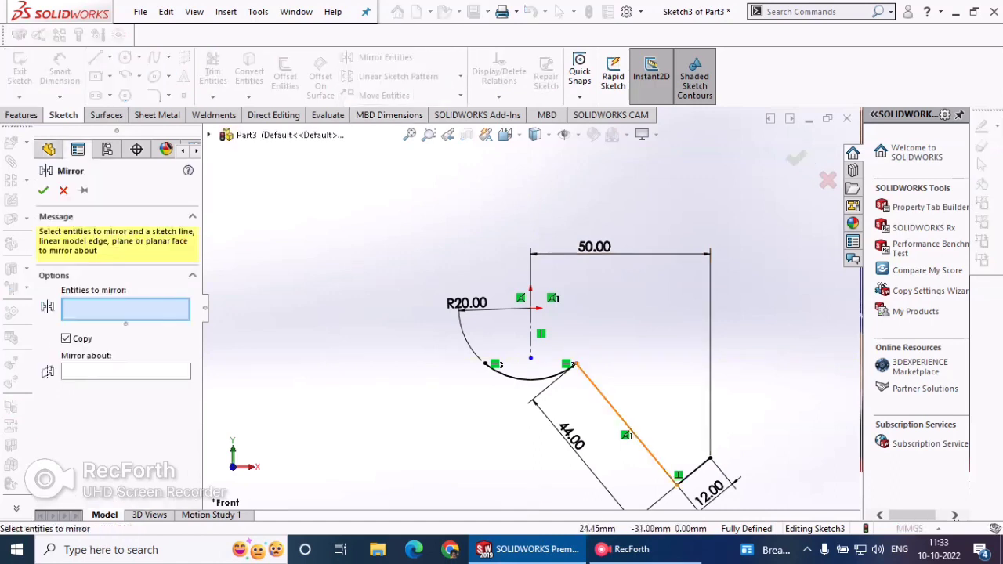
pyautogui.click(603, 399)
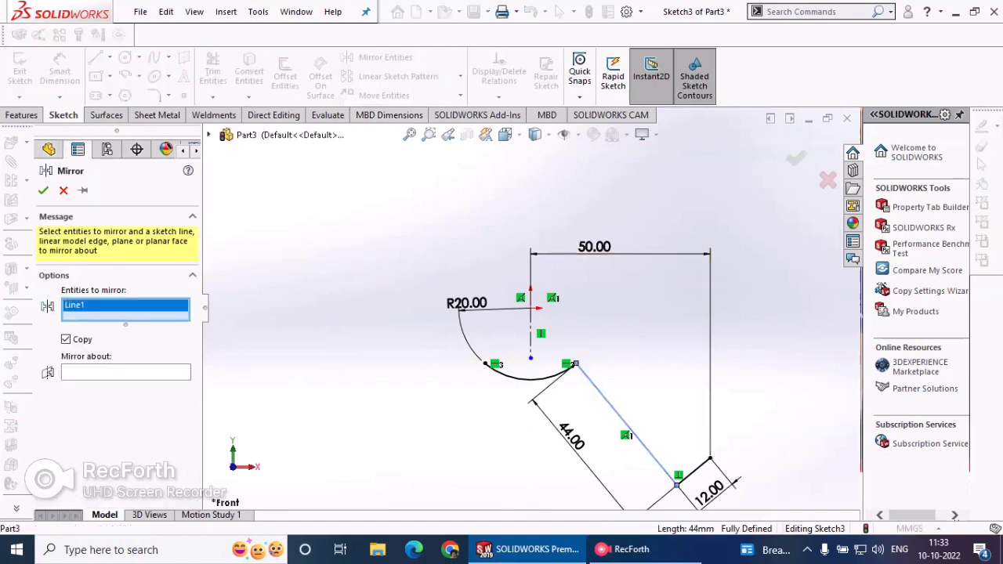
pyautogui.click(694, 470)
pyautogui.click(125, 384)
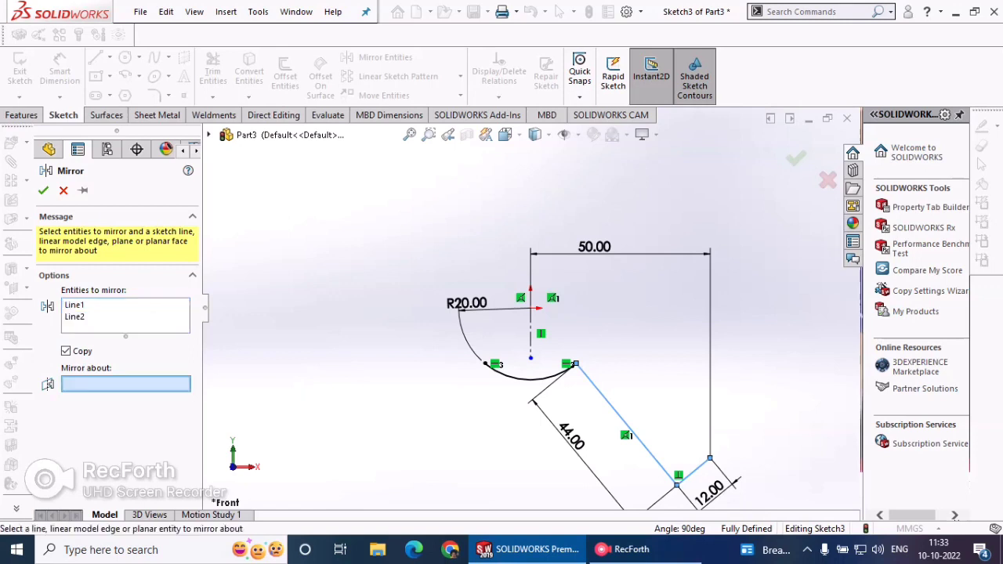
pyautogui.click(530, 314)
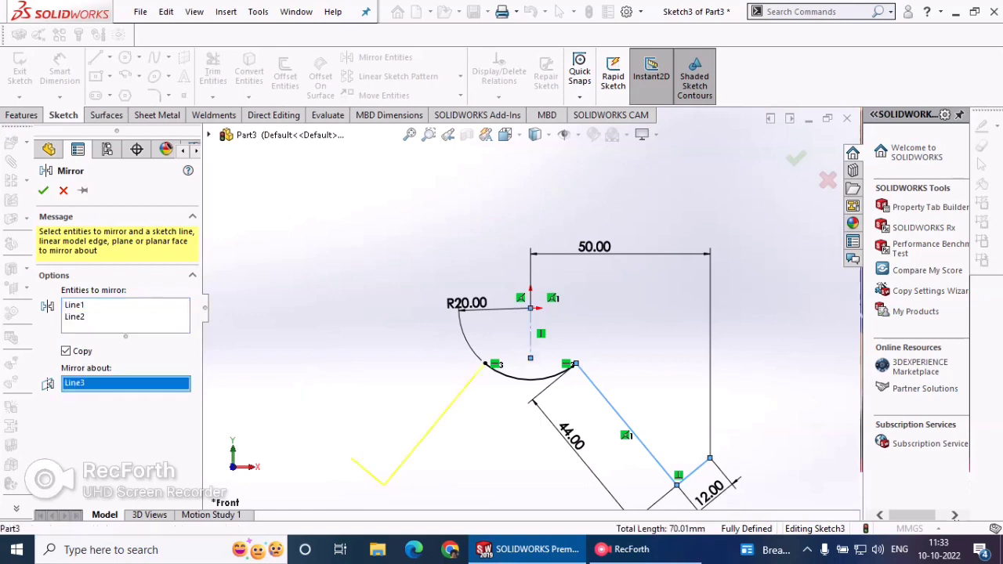
pyautogui.click(43, 191)
pyautogui.scroll(2, 531, 314)
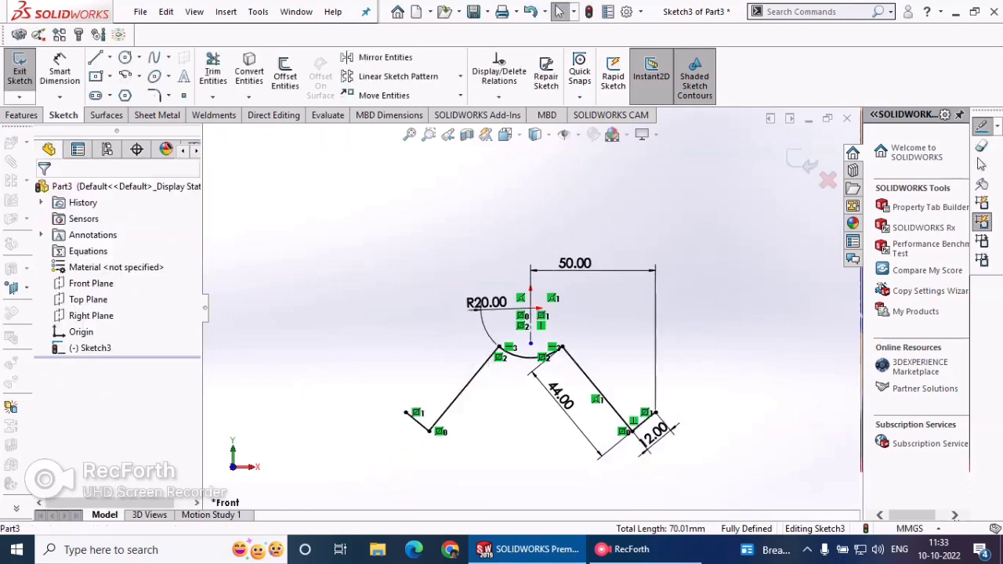
# - Add 2 mm sketch fillets at the profile's four corners and exit the sketch
pyautogui.moveTo(541, 345)
pyautogui.mouseDown(button='middle')
pyautogui.moveTo(470, 351)
pyautogui.moveTo(492, 375)
pyautogui.mouseUp(button='middle')
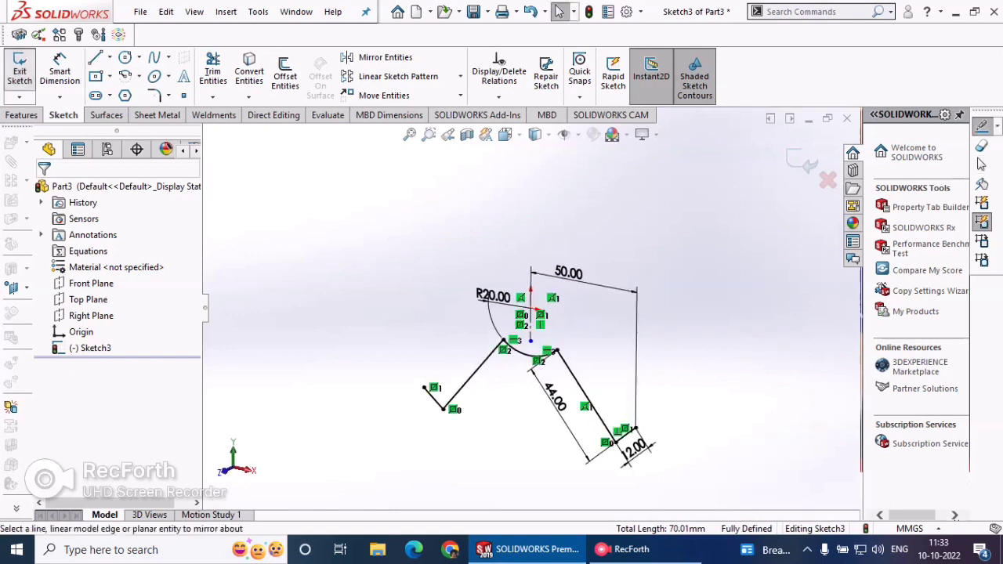
pyautogui.click(154, 96)
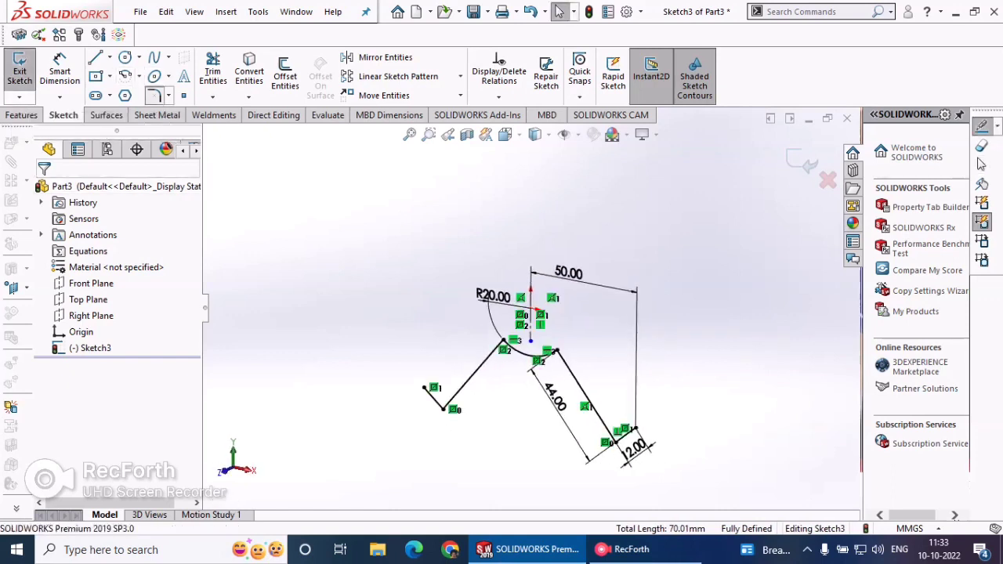
pyautogui.scroll(-3, 475, 389)
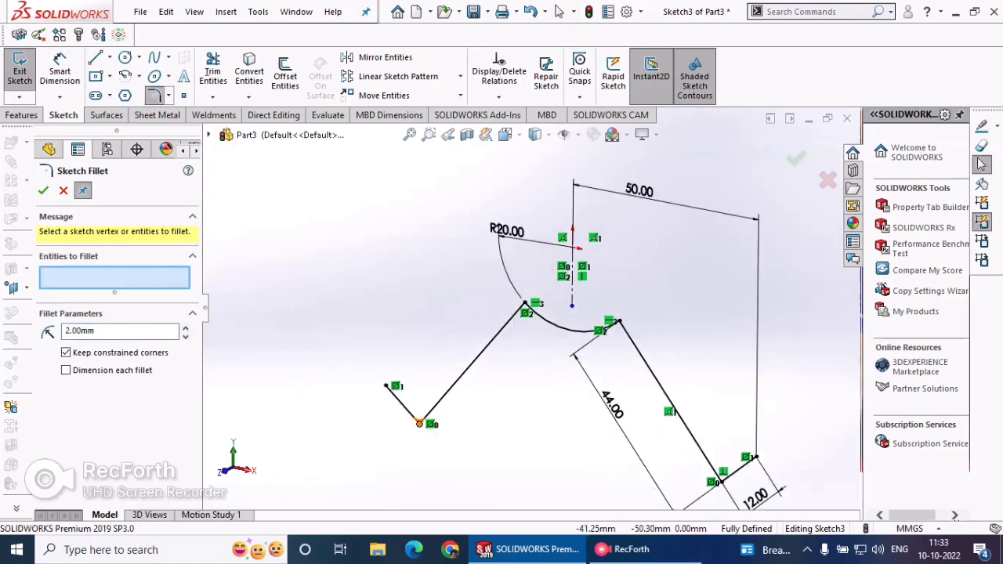
pyautogui.click(419, 423)
pyautogui.click(525, 304)
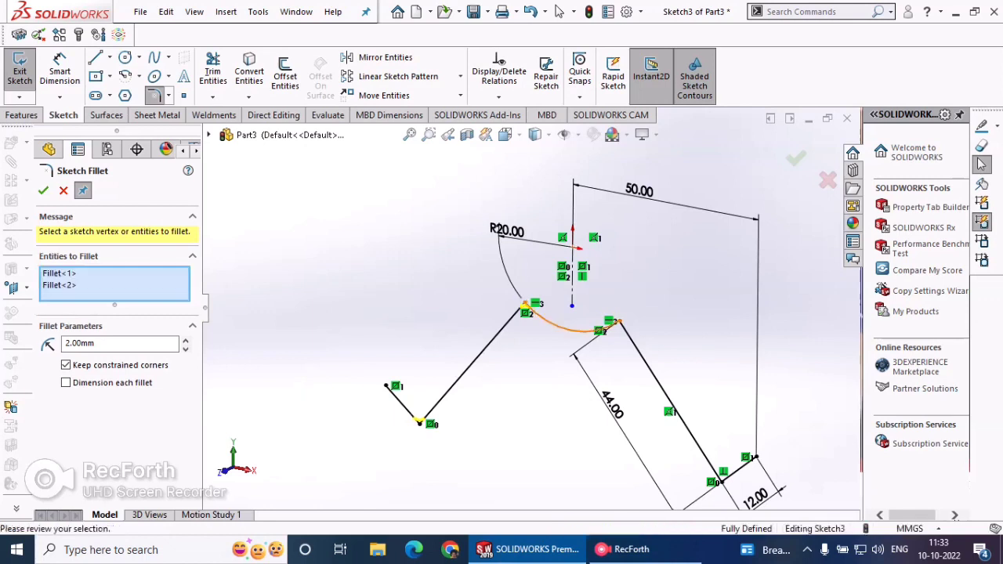
pyautogui.click(618, 321)
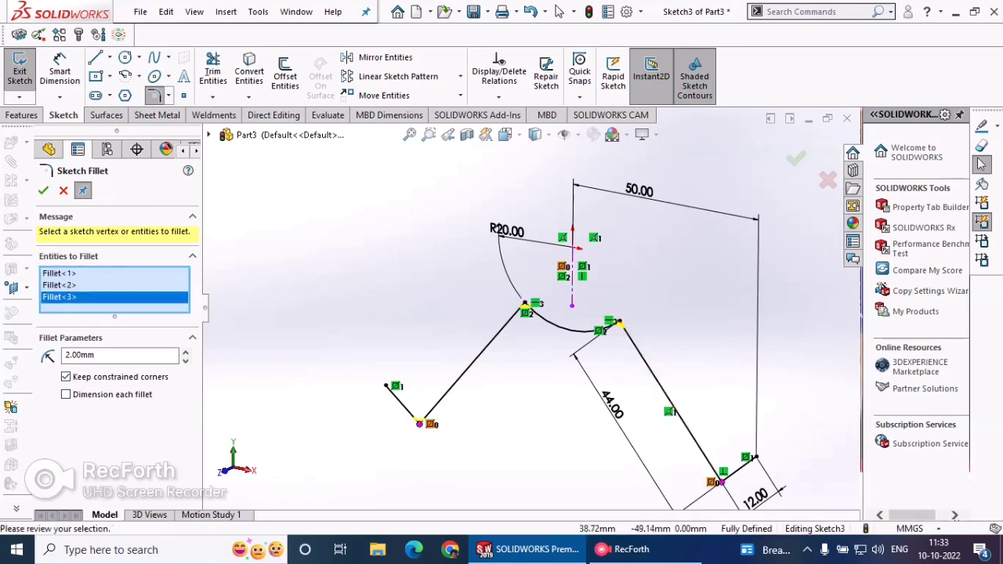
pyautogui.click(722, 482)
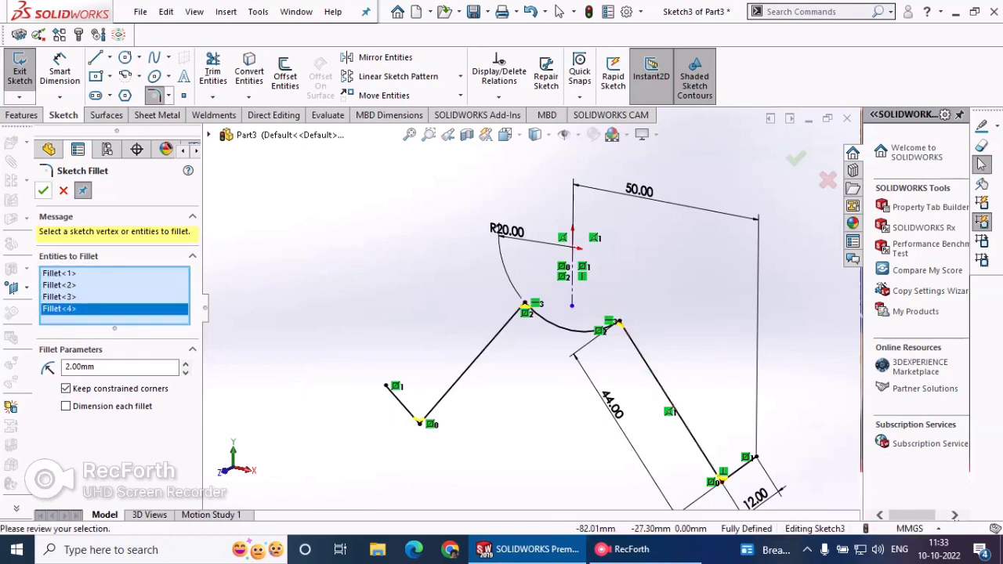
pyautogui.click(43, 190)
pyautogui.click(20, 69)
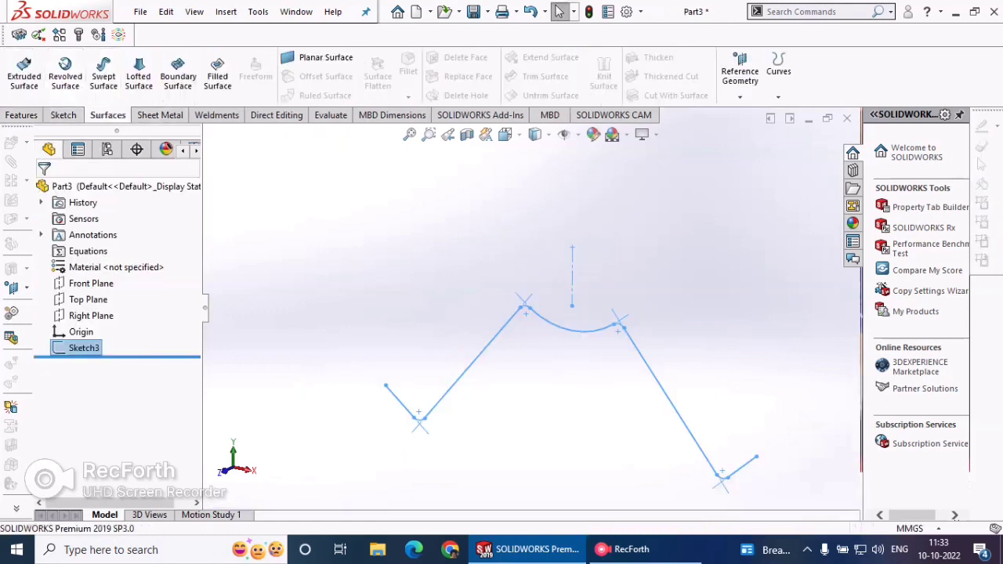
# - Create a sheet metal base flange from the profile, extruded Mid Plane to a depth of 70 mm
pyautogui.click(160, 114)
pyautogui.click(28, 73)
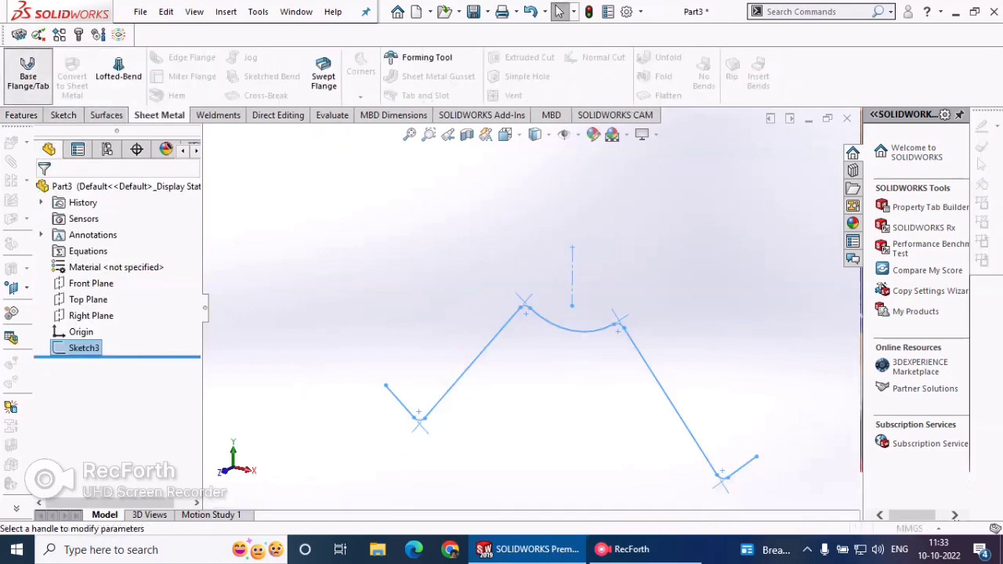
pyautogui.moveTo(549, 376); pyautogui.dragTo(579, 378, button='middle')
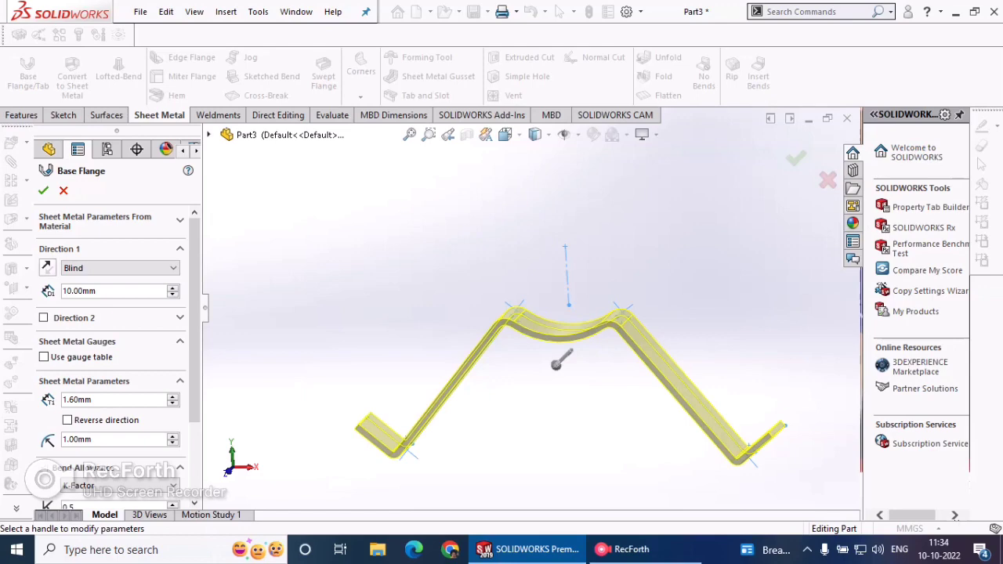
pyautogui.click(120, 268)
pyautogui.click(86, 319)
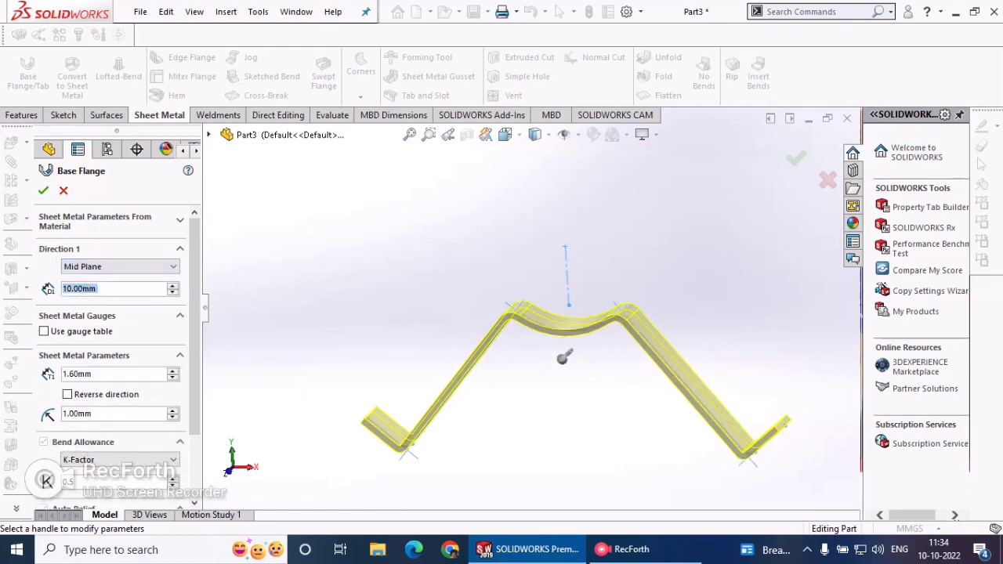
pyautogui.write('70')
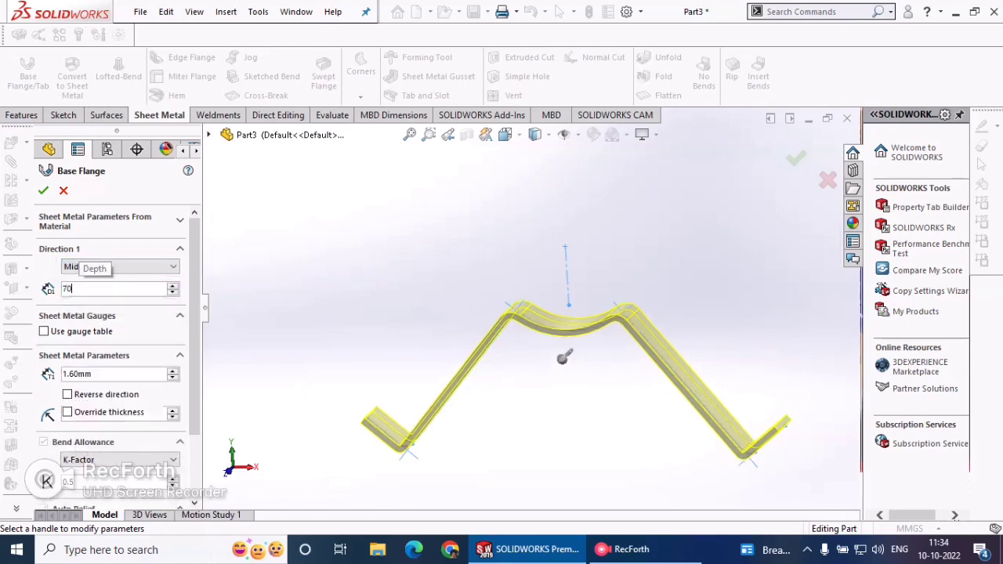
pyautogui.press('Return')
pyautogui.moveTo(541, 372); pyautogui.dragTo(584, 320, button='middle')
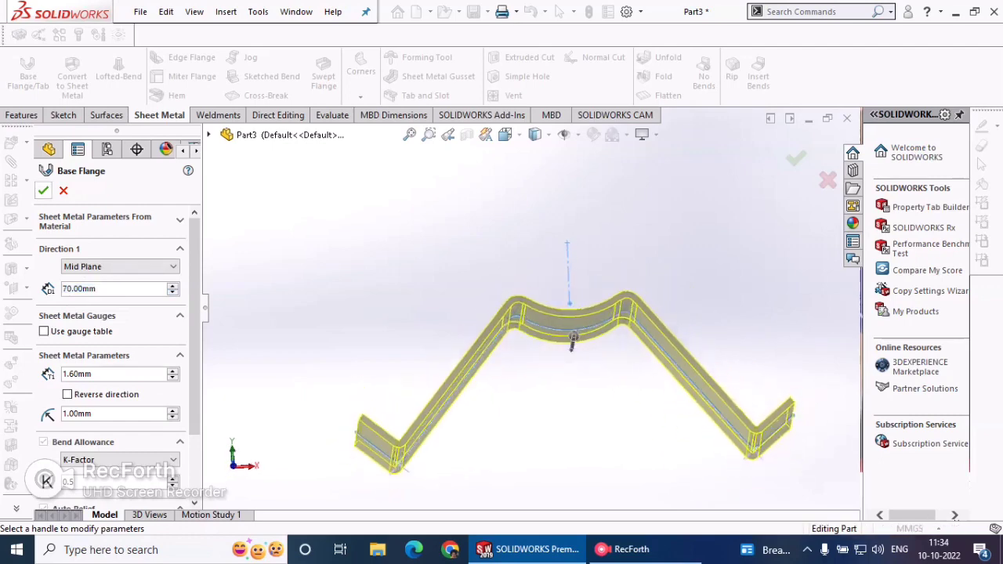
pyautogui.press('Return')
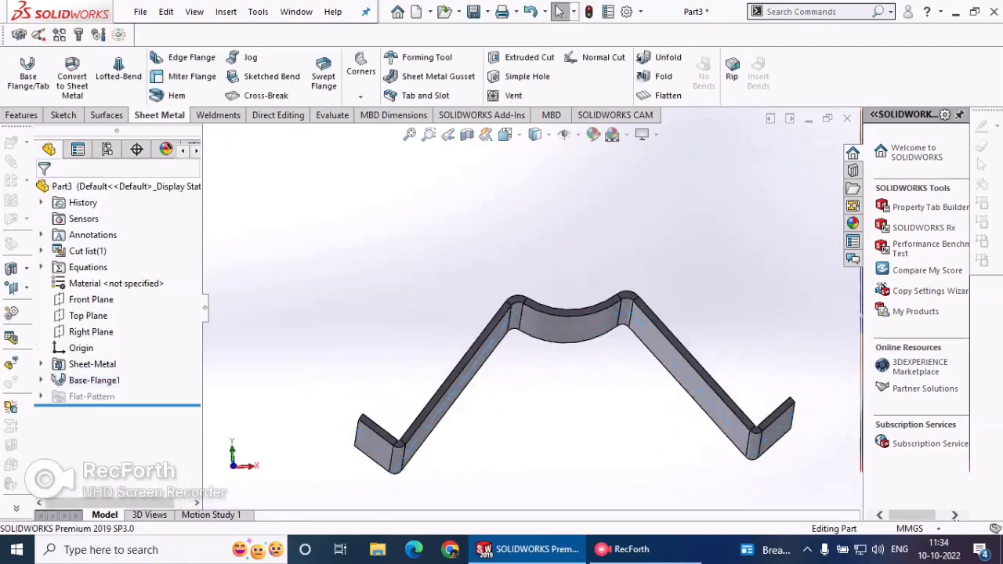
# - Orient the view normal to the Top Plane and start a new sketch on that plane
pyautogui.moveTo(576, 321); pyautogui.dragTo(591, 380, button='middle')
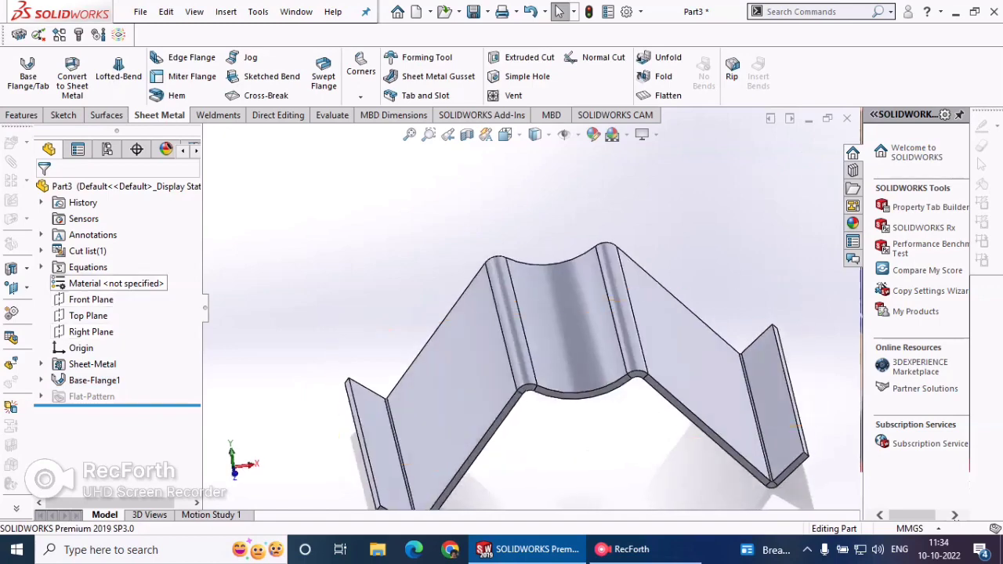
pyautogui.click(88, 315)
pyautogui.click(177, 290)
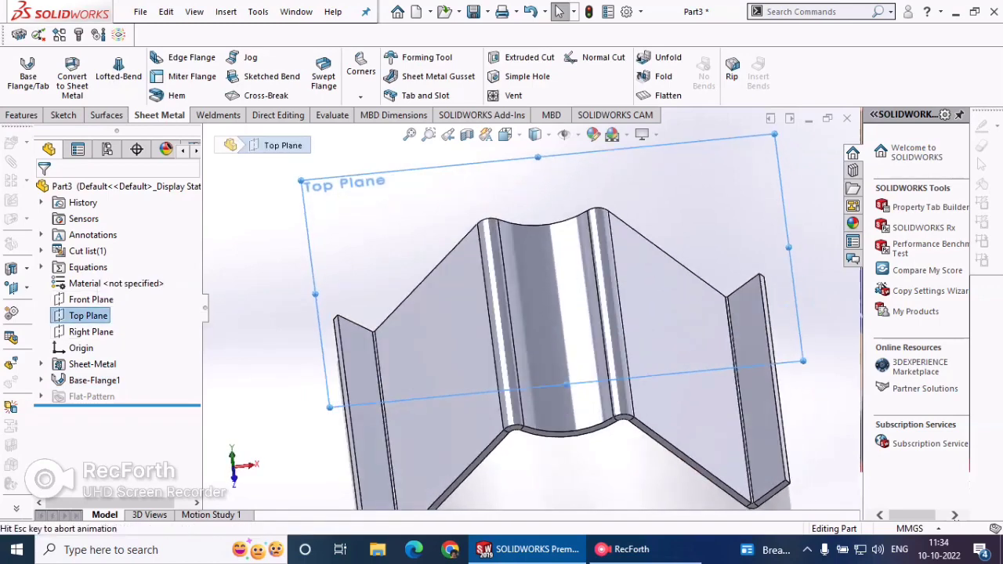
pyautogui.rightClick(91, 299)
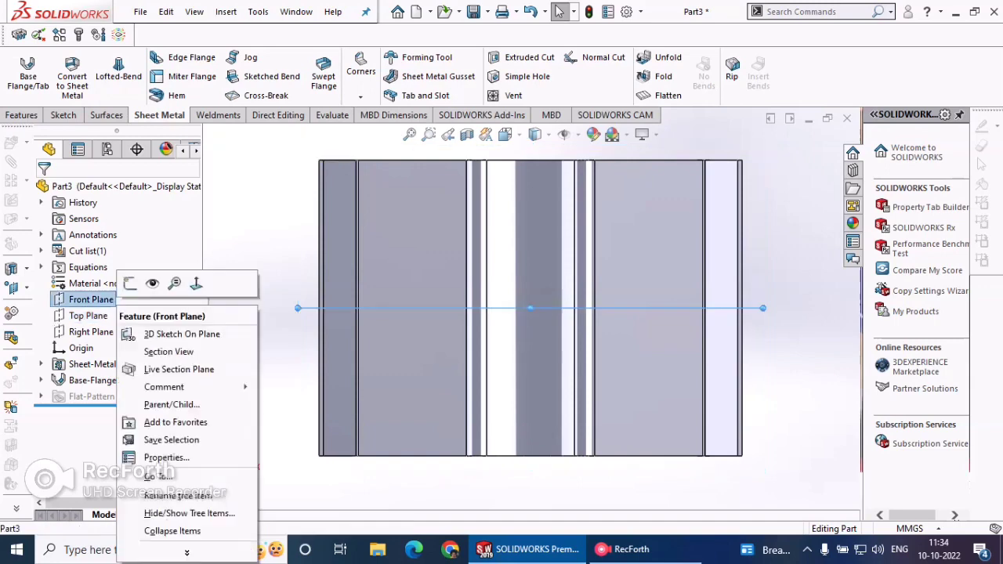
pyautogui.click(130, 283)
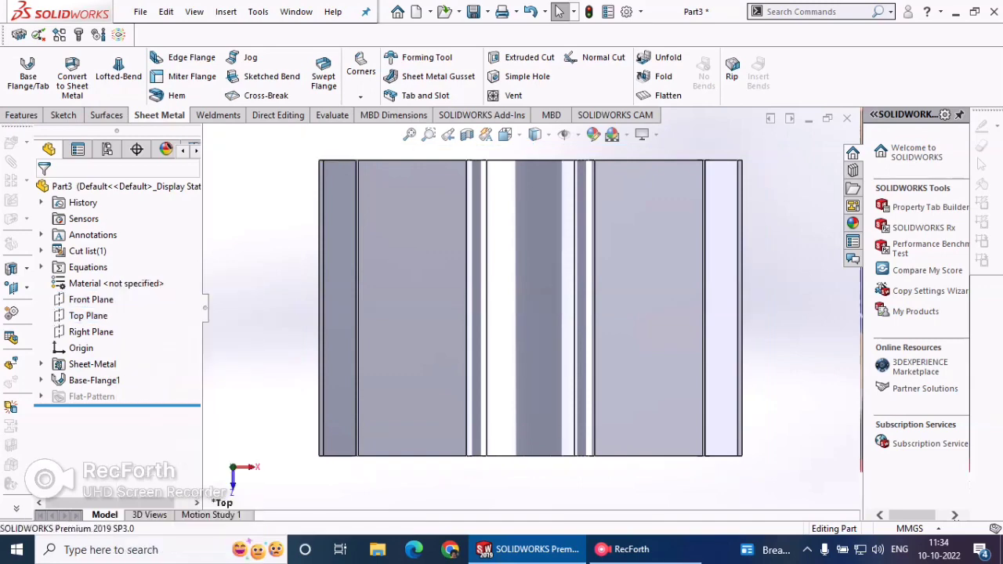
pyautogui.click(20, 66)
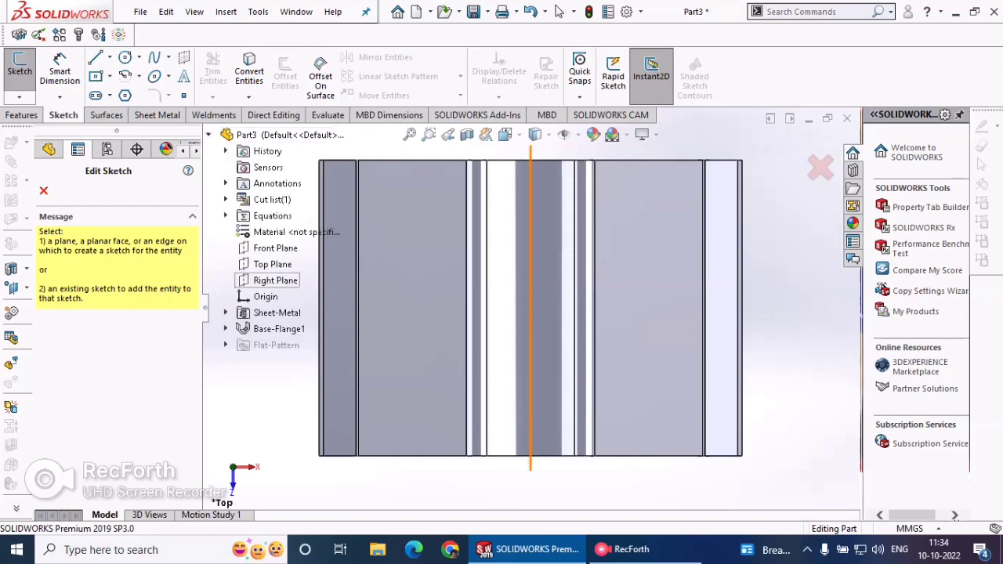
pyautogui.click(266, 259)
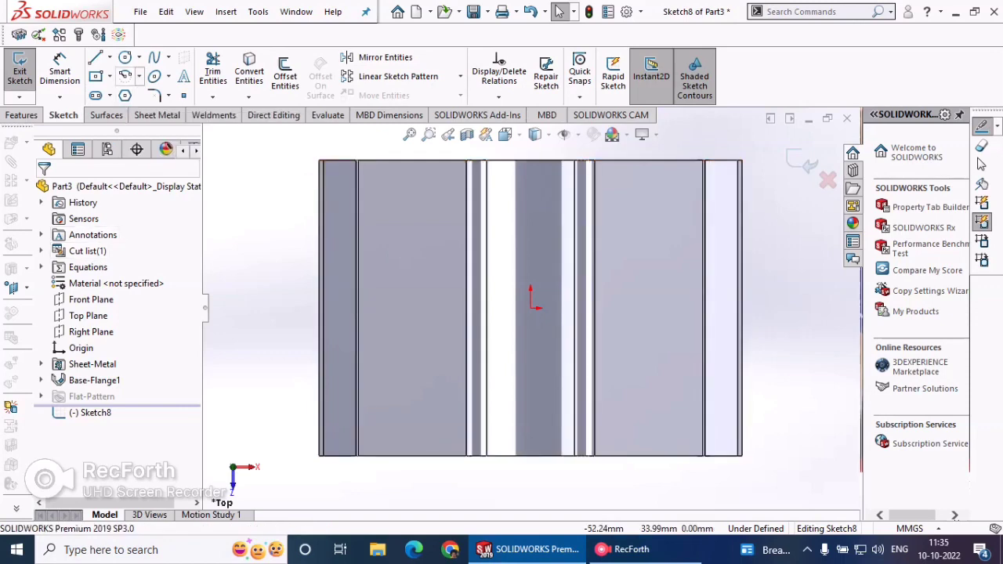
# - Draw two center rectangles vertically aligned with the origin, one about 6.8 by 9.7 mm above it and one below it
pyautogui.click(94, 76)
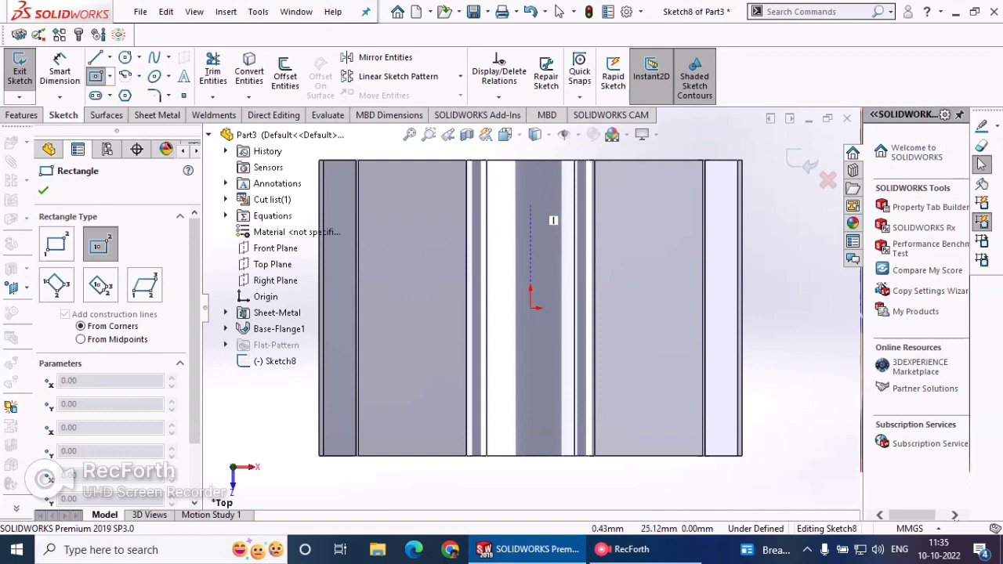
pyautogui.click(531, 201)
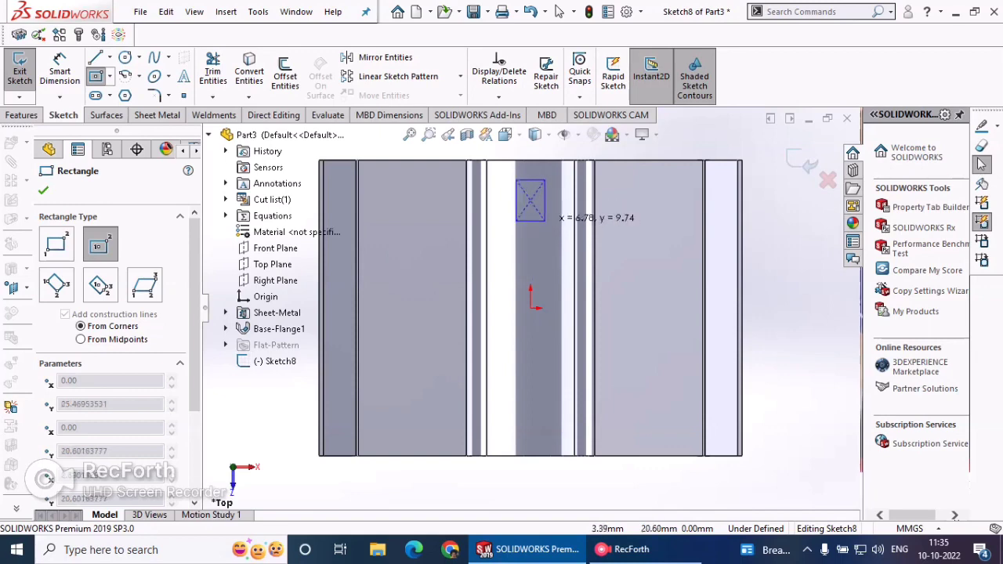
pyautogui.click(546, 221)
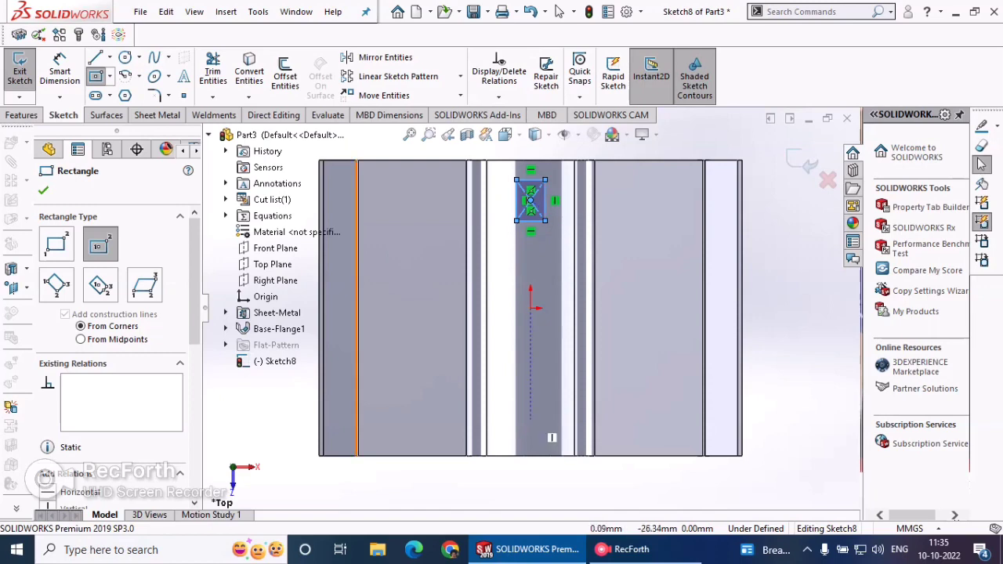
pyautogui.click(531, 418)
pyautogui.click(545, 446)
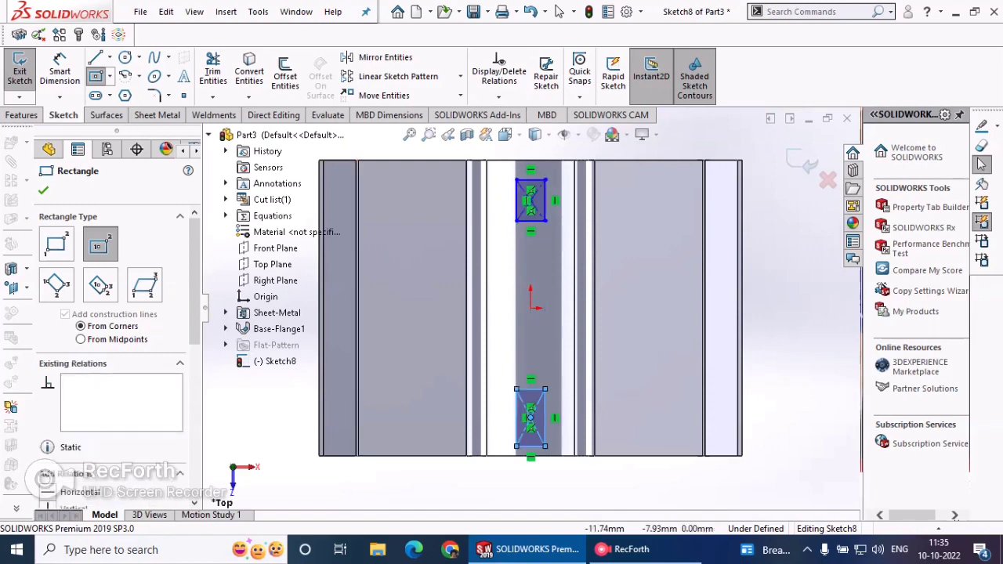
# - Dimension the height of the upper rectangle as 25 mm
pyautogui.click(59, 71)
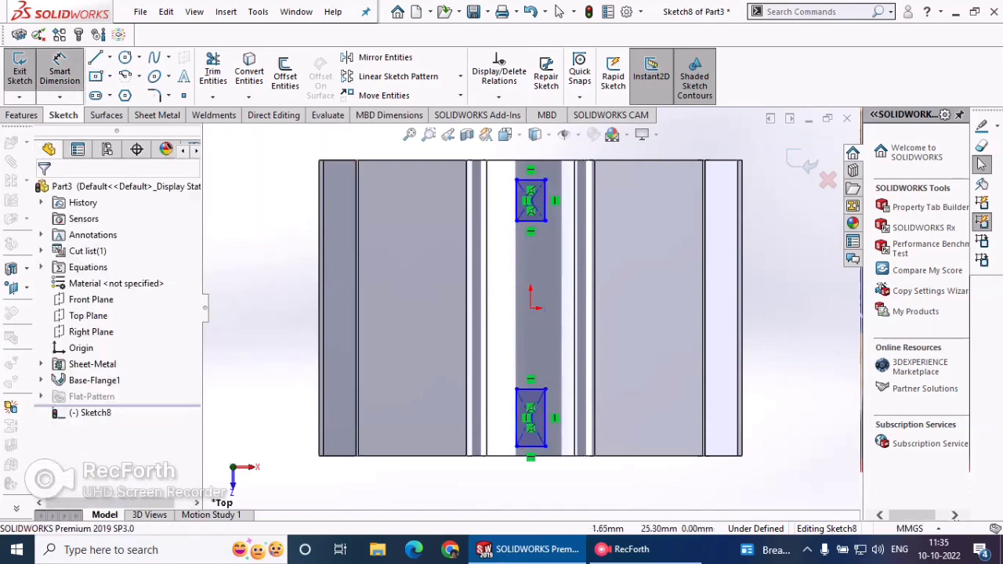
pyautogui.click(546, 201)
pyautogui.click(619, 202)
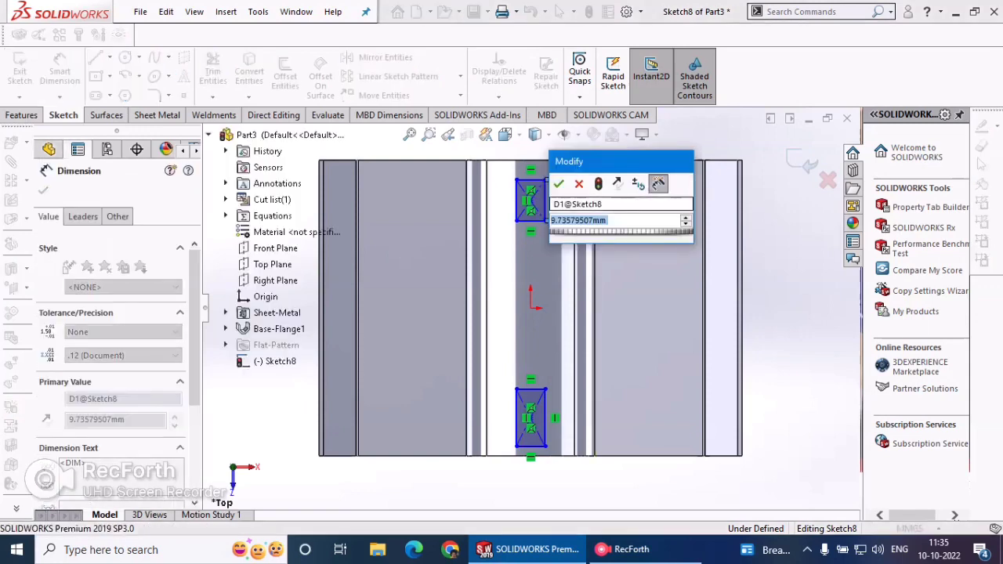
pyautogui.write('25')
pyautogui.press('Return')
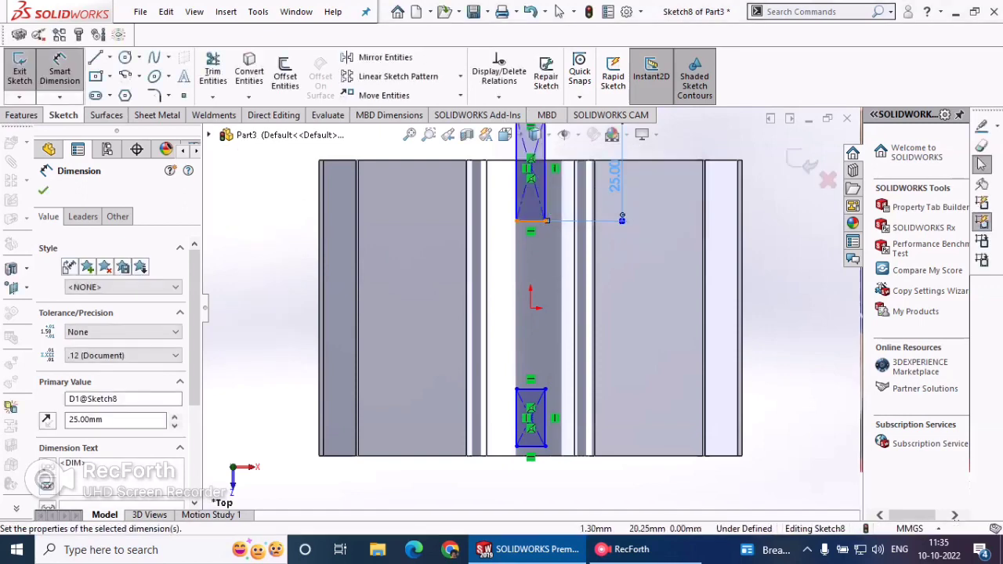
# - Dimension the width of the upper rectangle as 12 mm
pyautogui.click(532, 221)
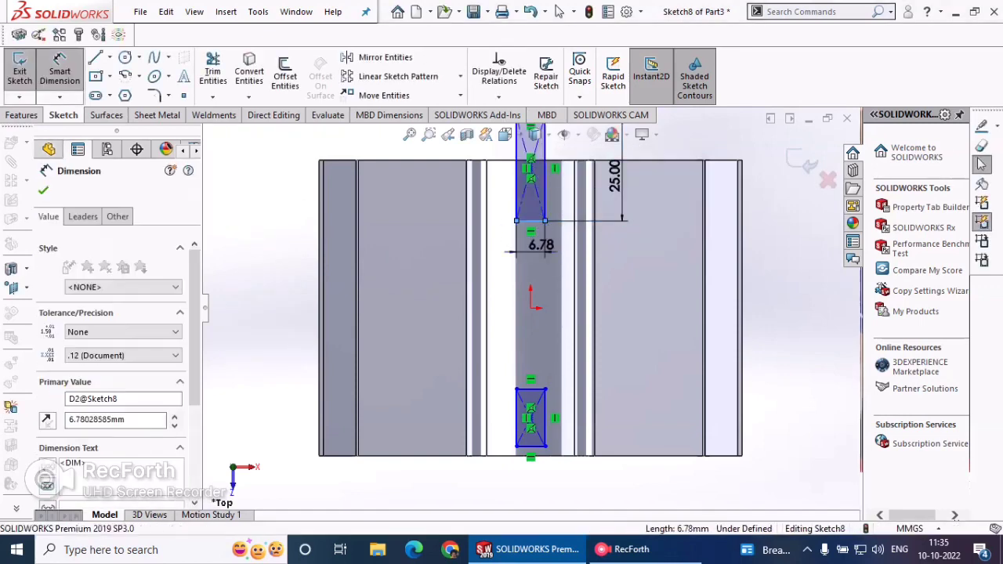
pyautogui.click(541, 249)
pyautogui.write('12')
pyautogui.press('Return')
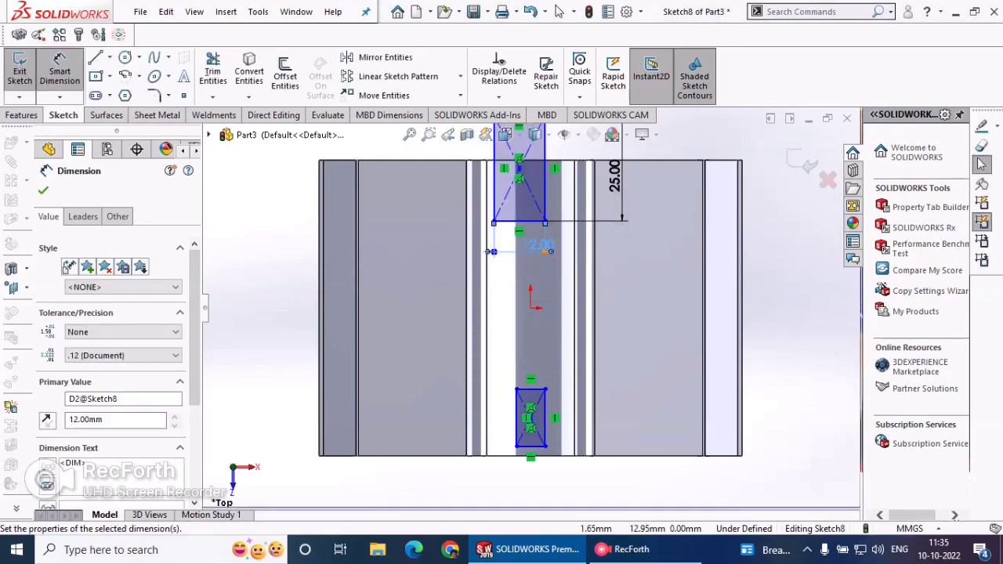
# - Set the height of the upper rectangle to 15 mm
pyautogui.click(621, 219)
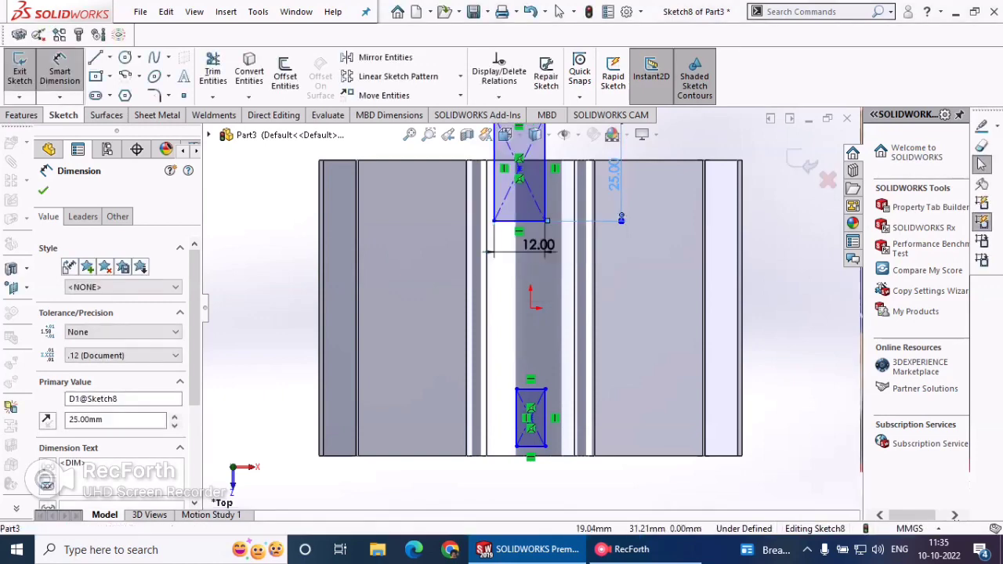
pyautogui.doubleClick(622, 218)
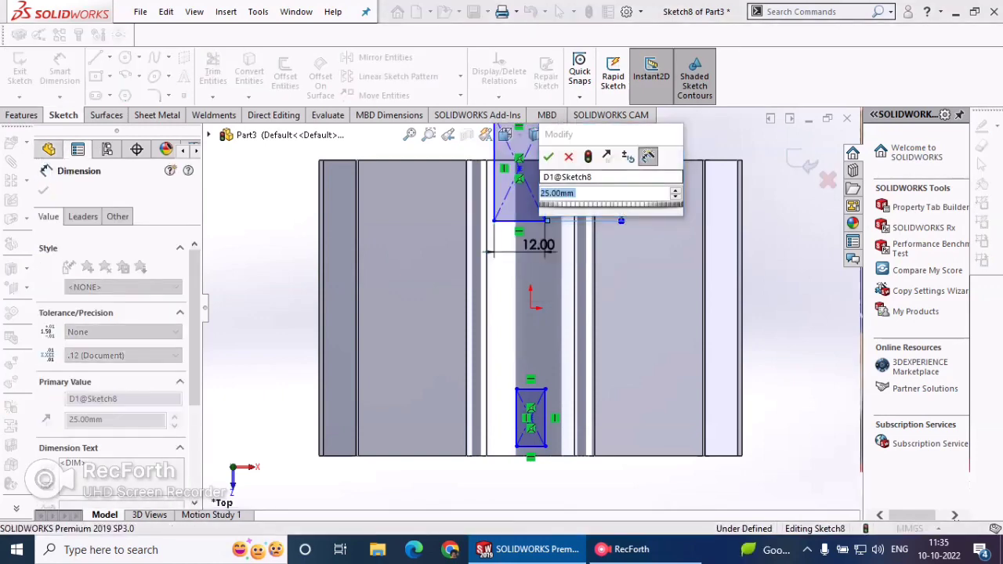
pyautogui.write('15')
pyautogui.press('Return')
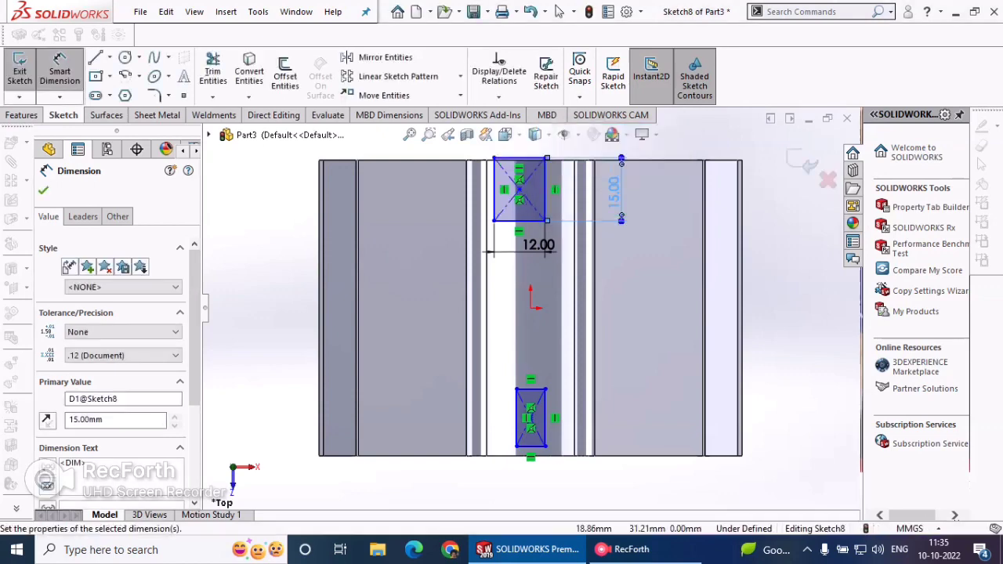
# - Dimension the height of the lower rectangle as 15 mm
pyautogui.click(544, 427)
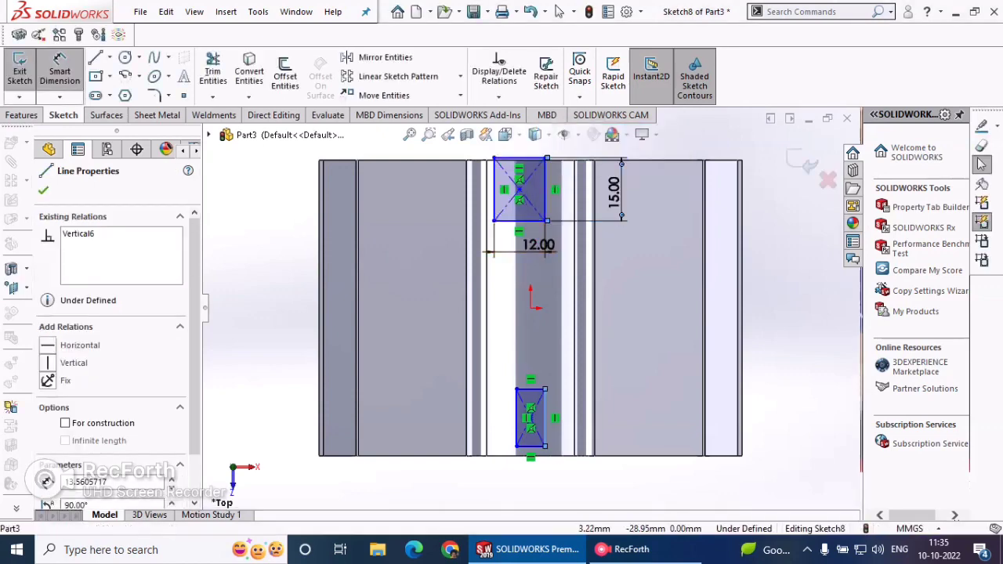
pyautogui.click(563, 409)
pyautogui.write('1')
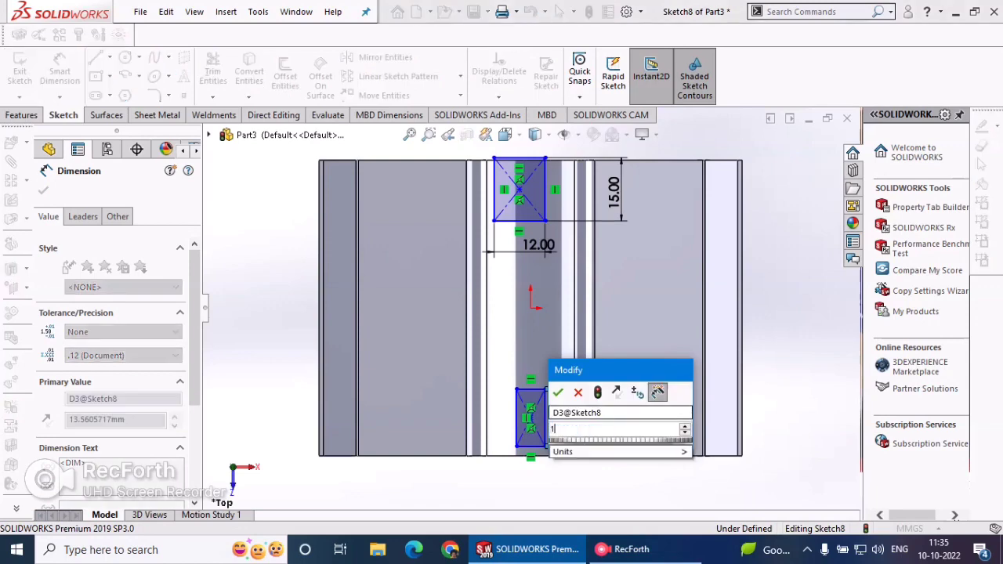
pyautogui.write('5')
pyautogui.press('Return')
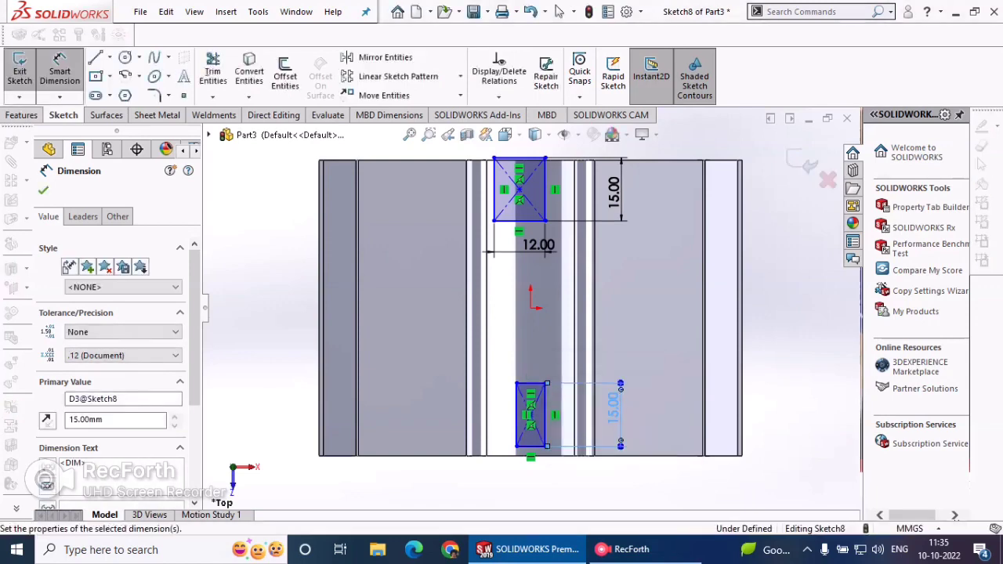
# - Dimension the width of the lower rectangle as 12 mm and close the dimension command
pyautogui.click(538, 383)
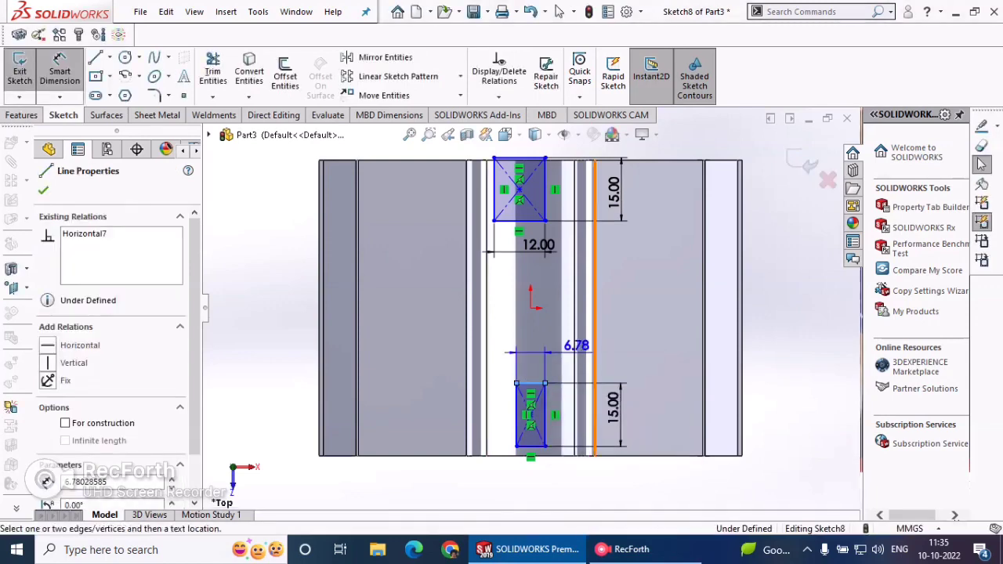
pyautogui.click(619, 338)
pyautogui.write('12')
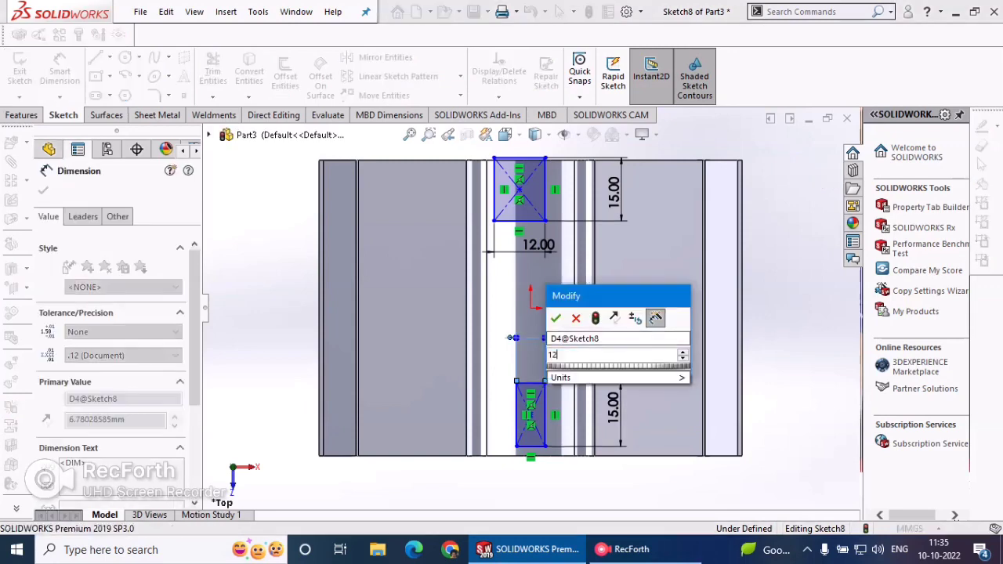
pyautogui.press('Return')
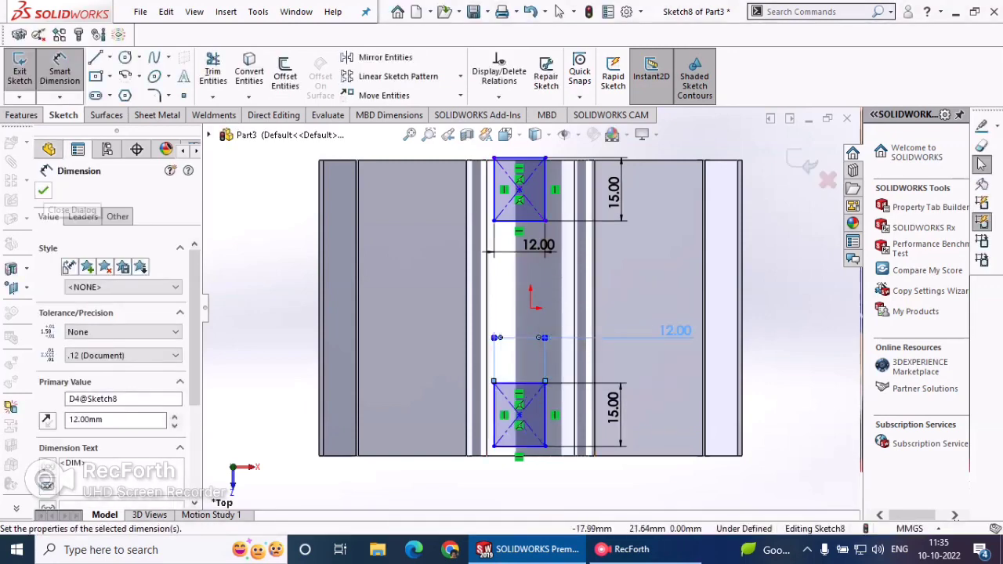
pyautogui.click(43, 191)
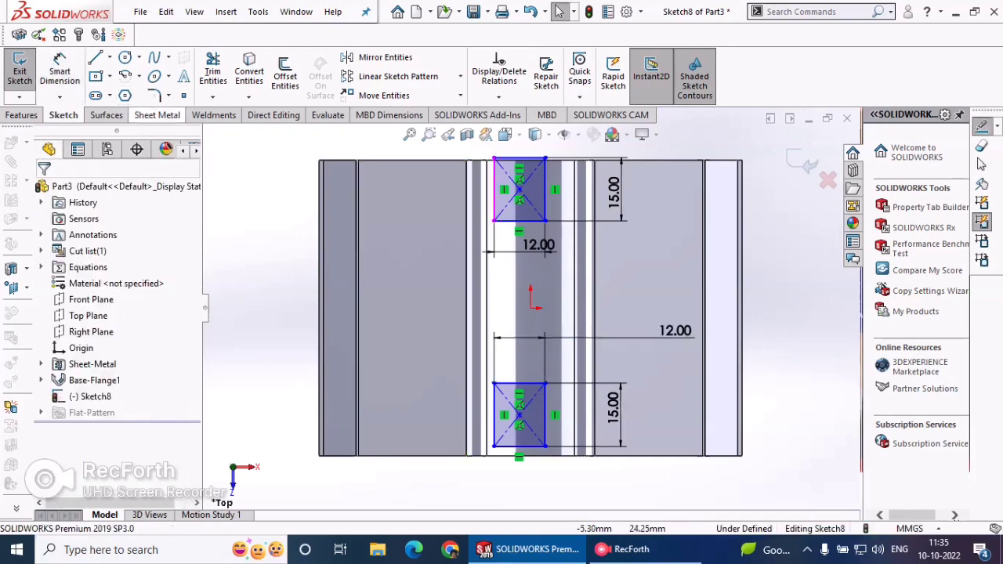
# - Dimension the upper rectangle's center point 15 mm from the upper edge of the bracket
pyautogui.click(60, 70)
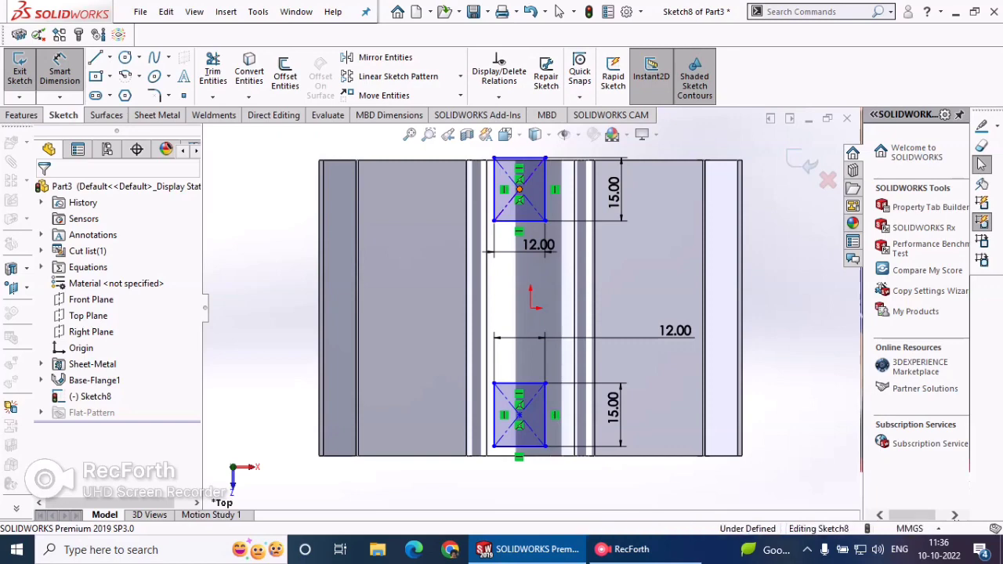
pyautogui.click(519, 189)
pyautogui.click(427, 173)
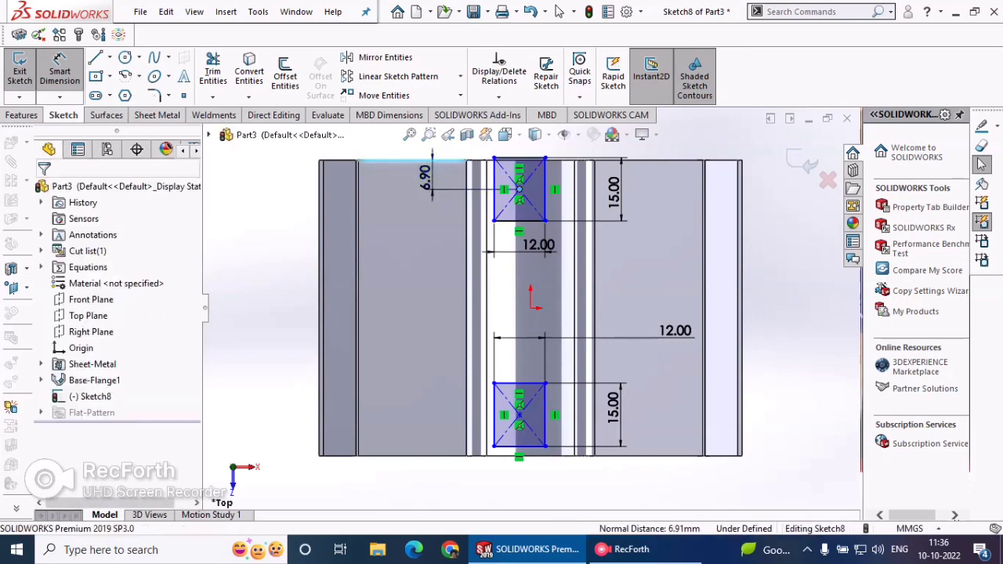
pyautogui.write('15')
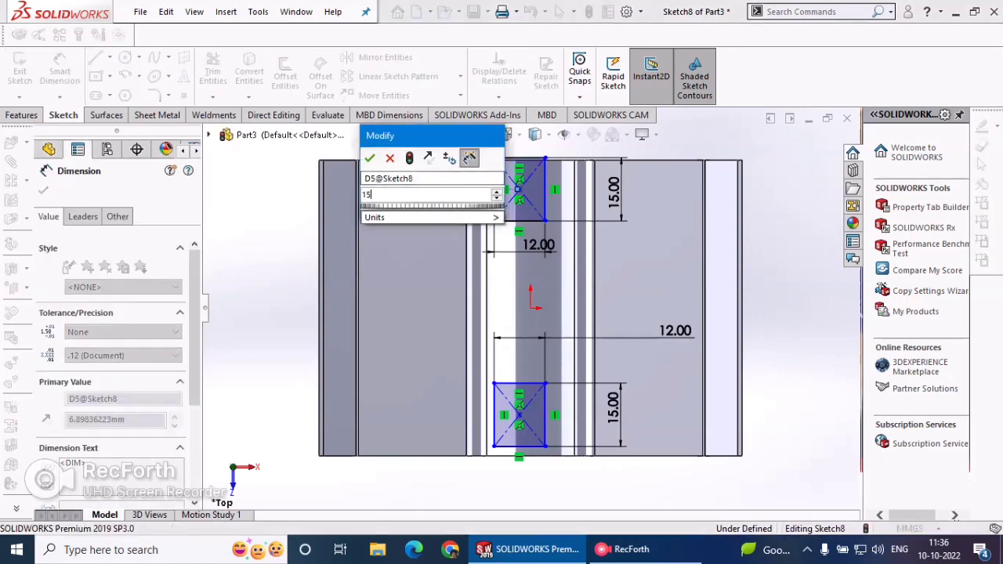
pyautogui.press('Return')
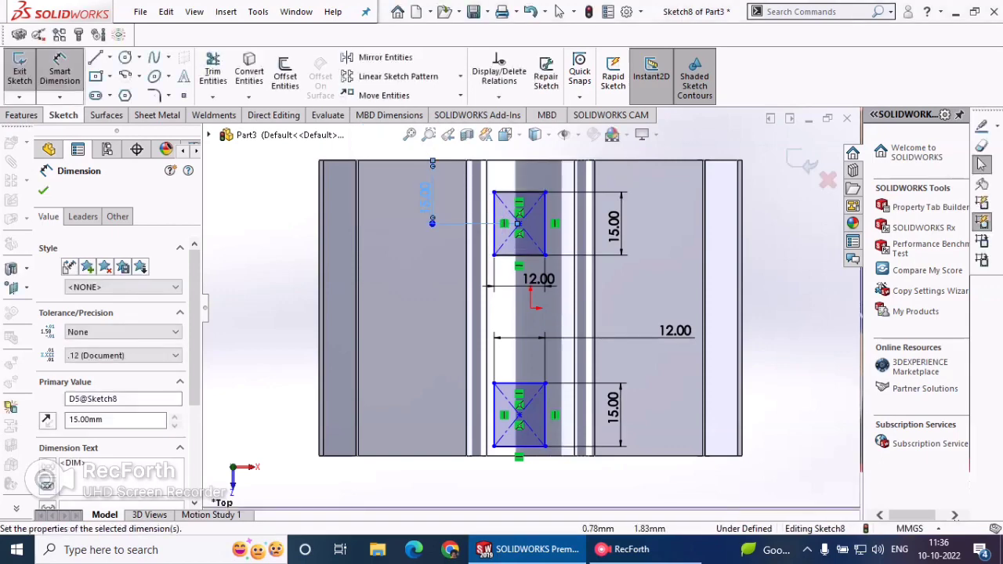
# - Dimension the lower rectangle's center point 15 mm from the lower edge of the bracket
pyautogui.click(519, 415)
pyautogui.click(412, 456)
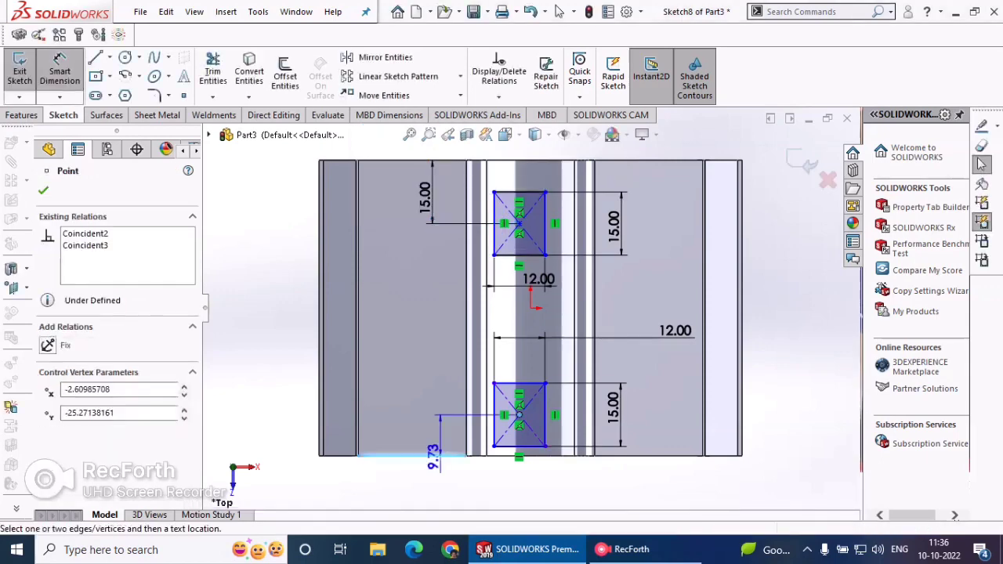
pyautogui.click(425, 430)
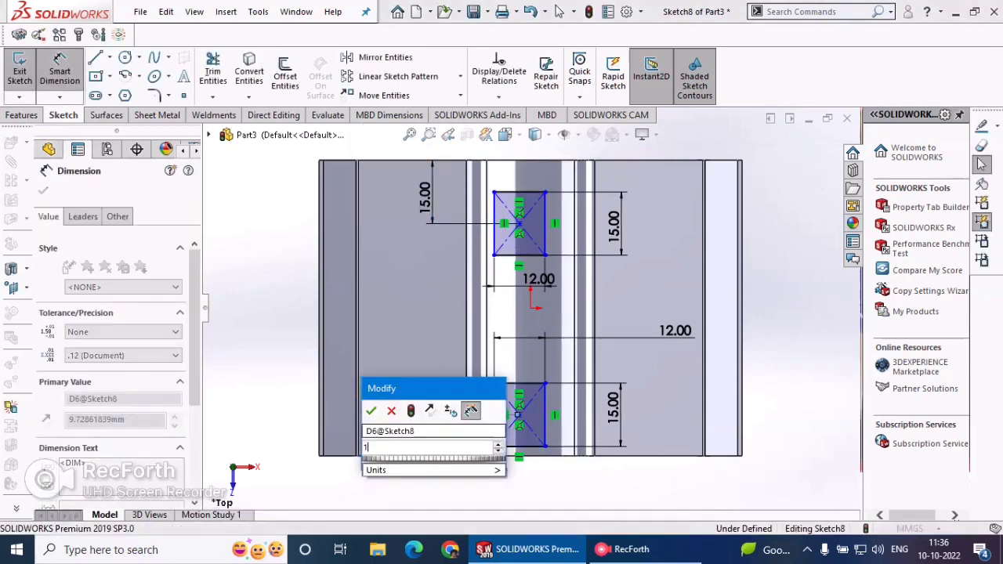
pyautogui.write('15')
pyautogui.press('Return')
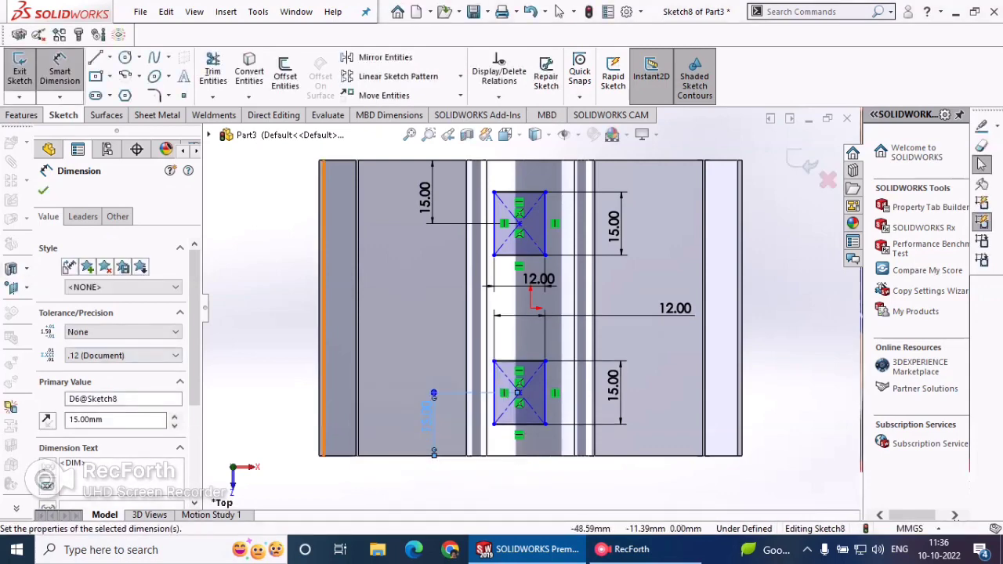
pyautogui.press('Escape')
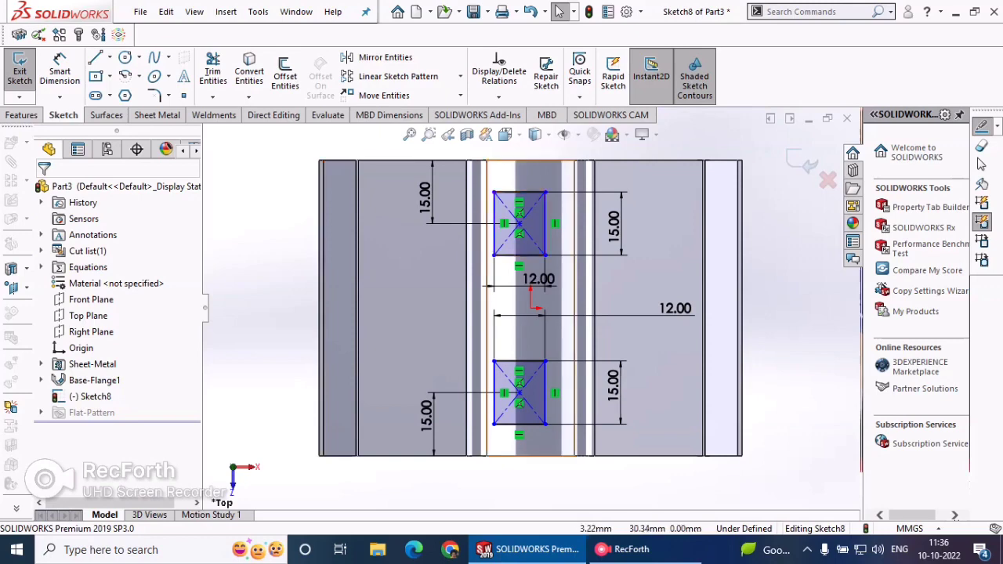
# - Add vertical relations between the origin and the center point of each of the two rectangles
pyautogui.click(531, 308)
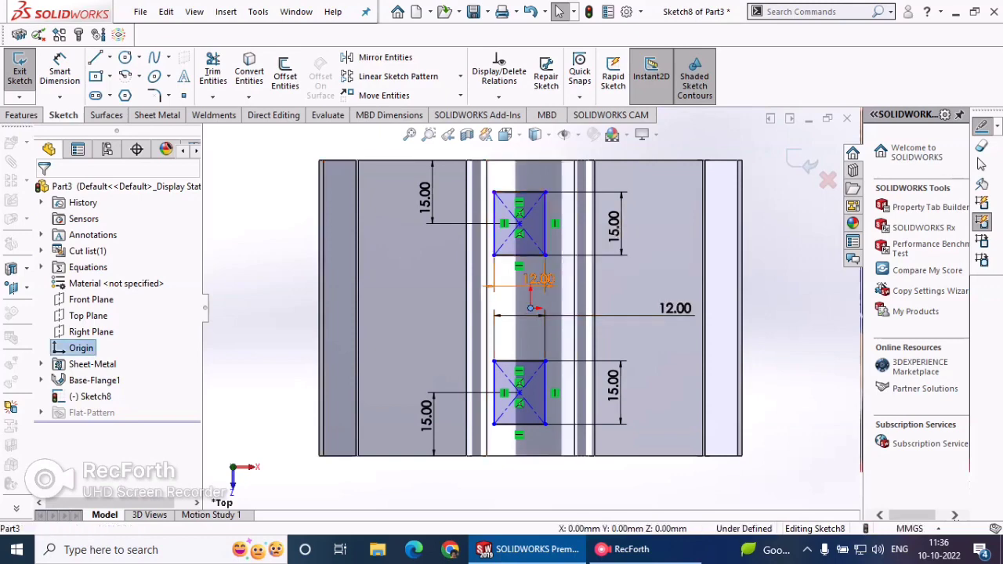
pyautogui.keyDown('ctrl'); pyautogui.click(520, 224); pyautogui.keyUp('ctrl')
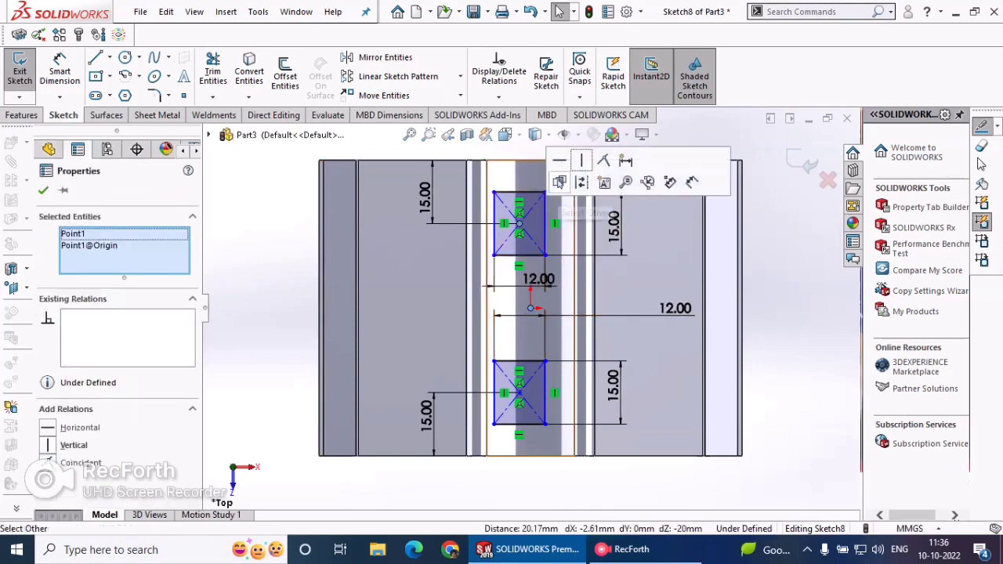
pyautogui.click(581, 160)
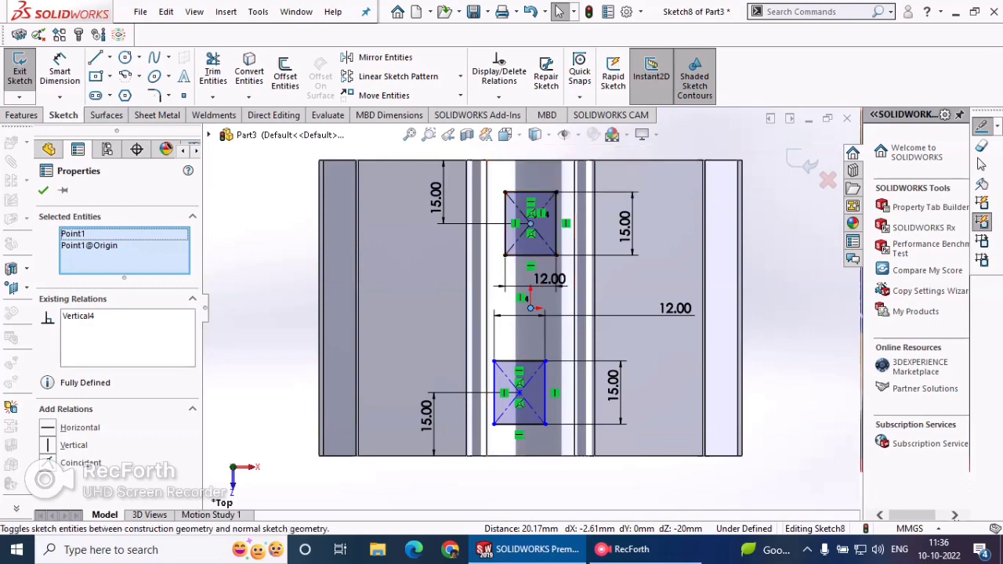
pyautogui.press('Escape')
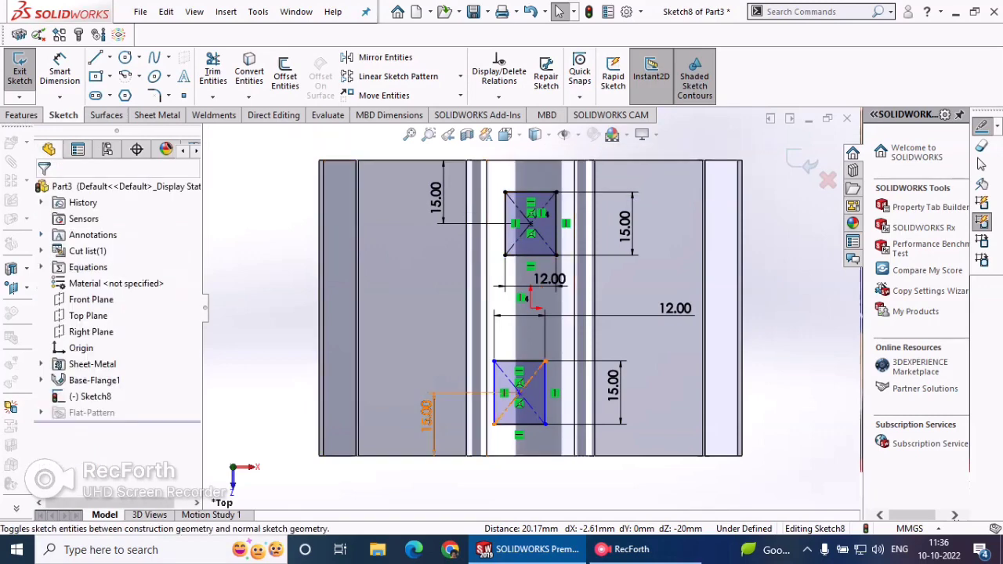
pyautogui.click(520, 392)
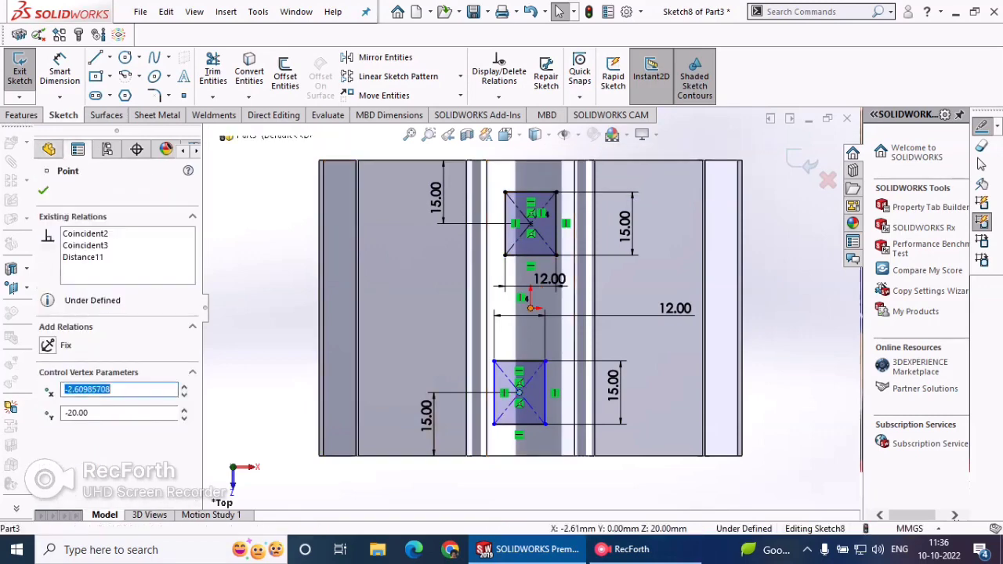
pyautogui.click(530, 308)
pyautogui.click(587, 240)
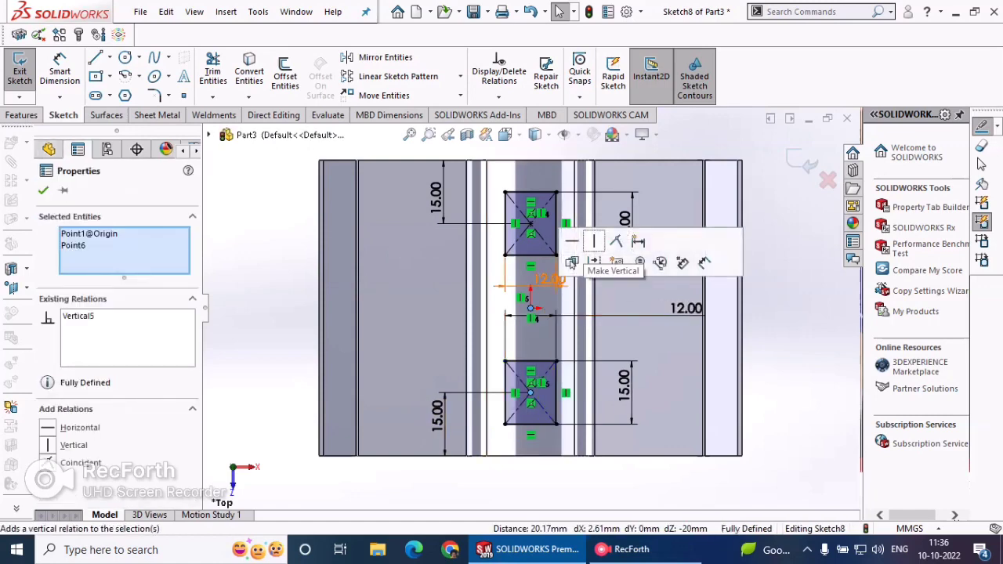
pyautogui.press('Escape')
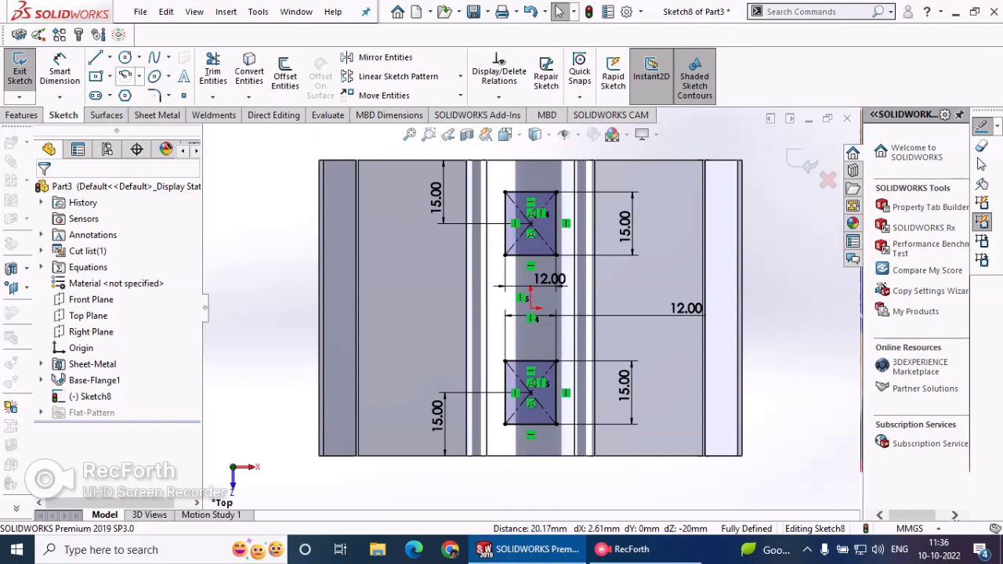
# - Draw outward-bulging 3-point arcs, about 8.5 mm in radius, between the corners of the upper rectangle's top and bottom sides
pyautogui.click(139, 76)
pyautogui.click(161, 130)
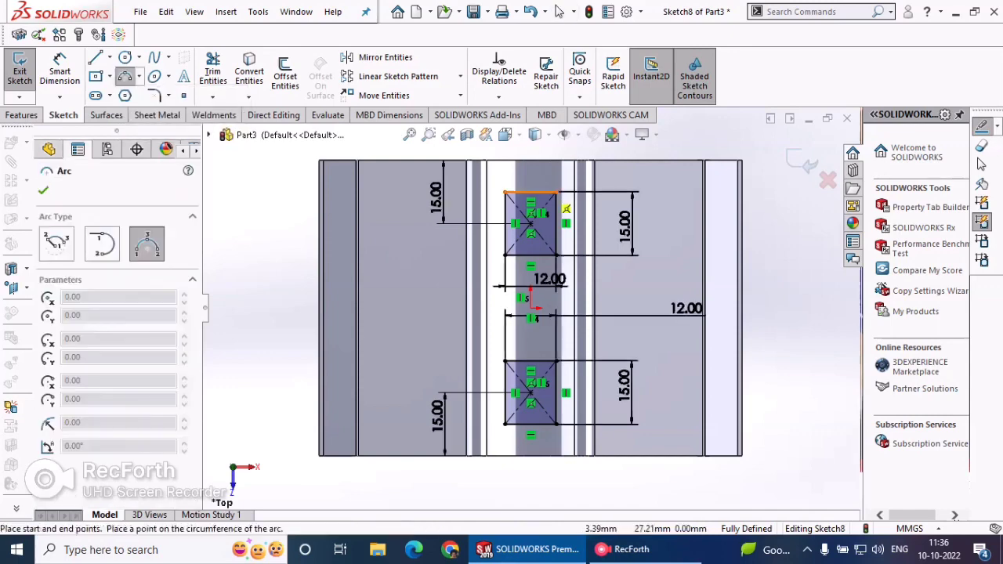
pyautogui.click(505, 192)
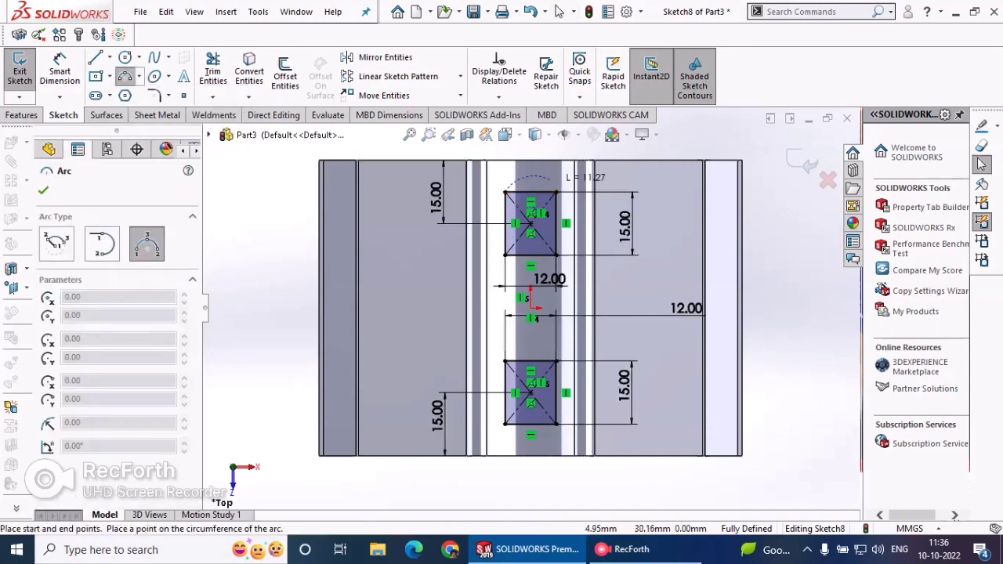
pyautogui.click(558, 192)
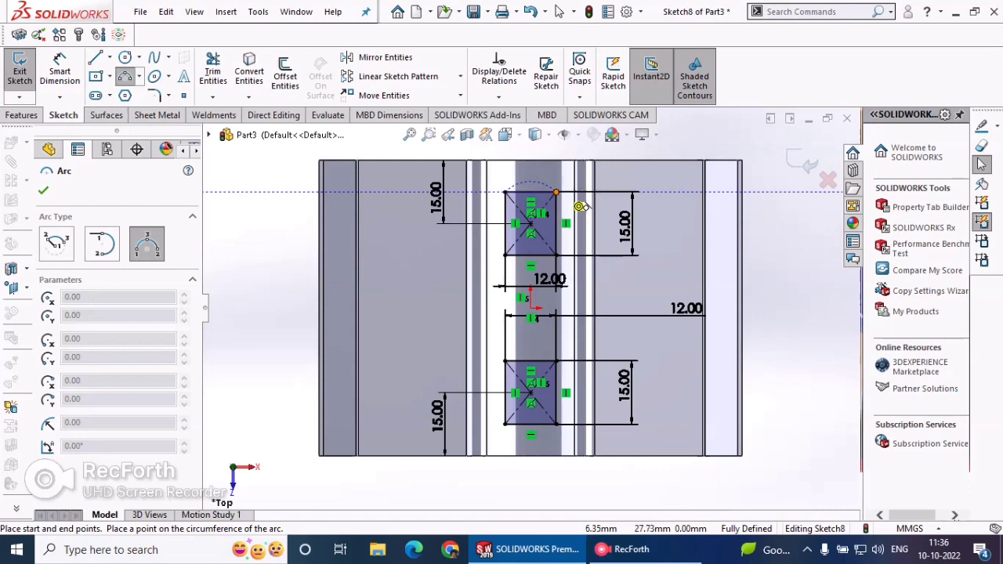
pyautogui.click(562, 194)
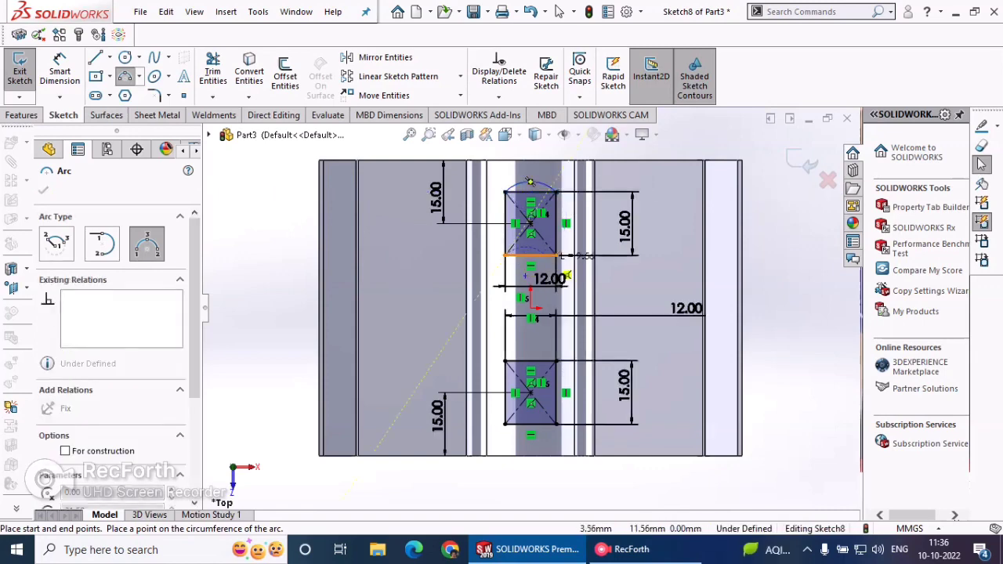
pyautogui.click(556, 255)
pyautogui.click(543, 268)
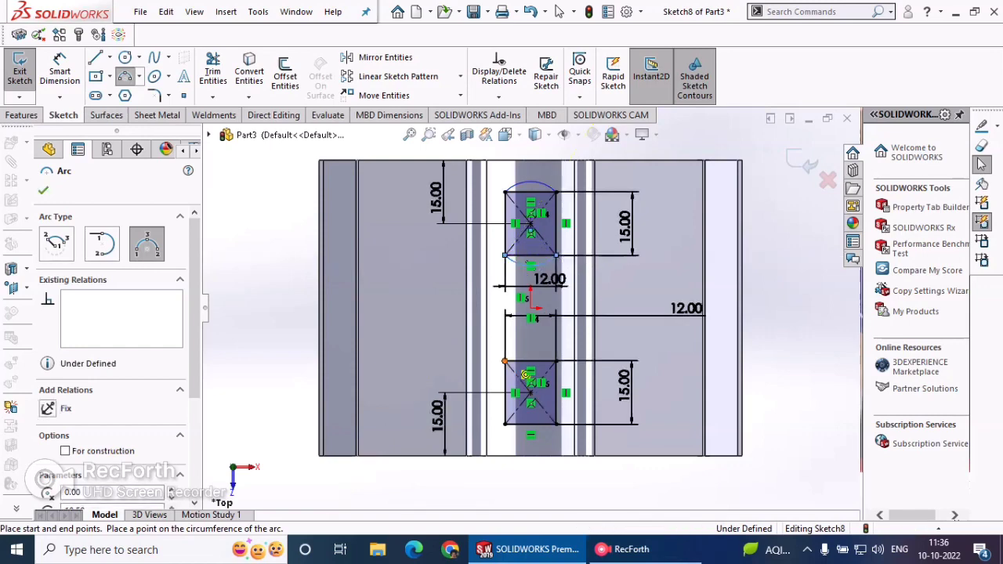
# - Draw outward-bulging 3-point arcs, about 8.5 mm in radius, between the corners of the lower rectangle's top and bottom sides
pyautogui.click(505, 362)
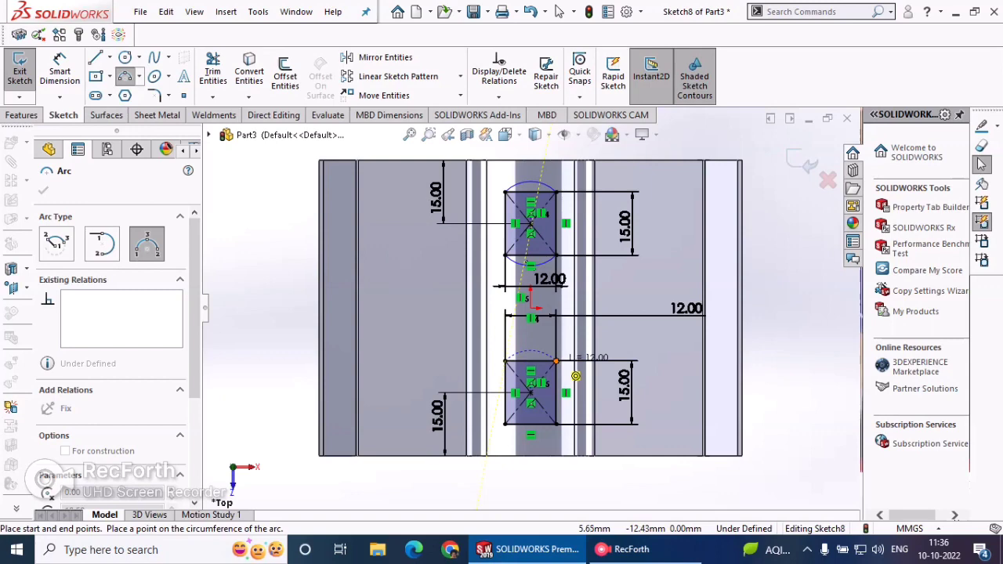
pyautogui.click(556, 362)
pyautogui.click(556, 366)
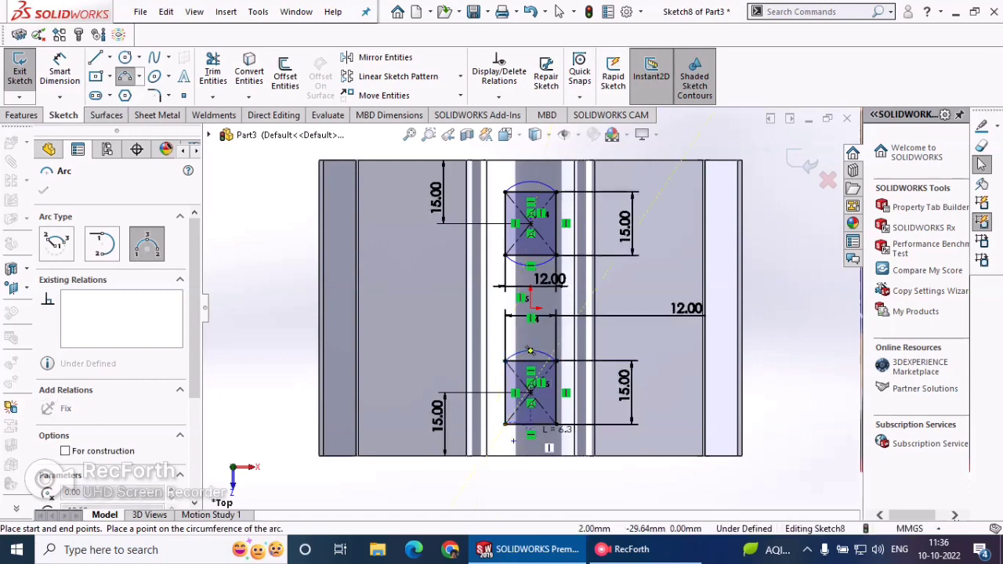
pyautogui.click(506, 424)
pyautogui.click(556, 424)
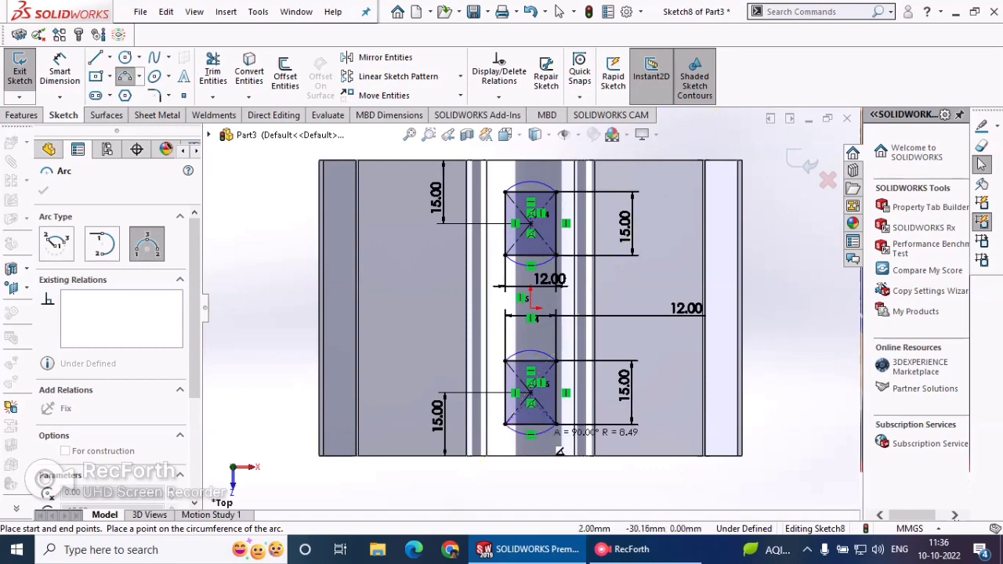
pyautogui.click(548, 434)
# - Dimension the radius of the arc at the top of the upper rectangle to 7.5 mm
pyautogui.click(60, 69)
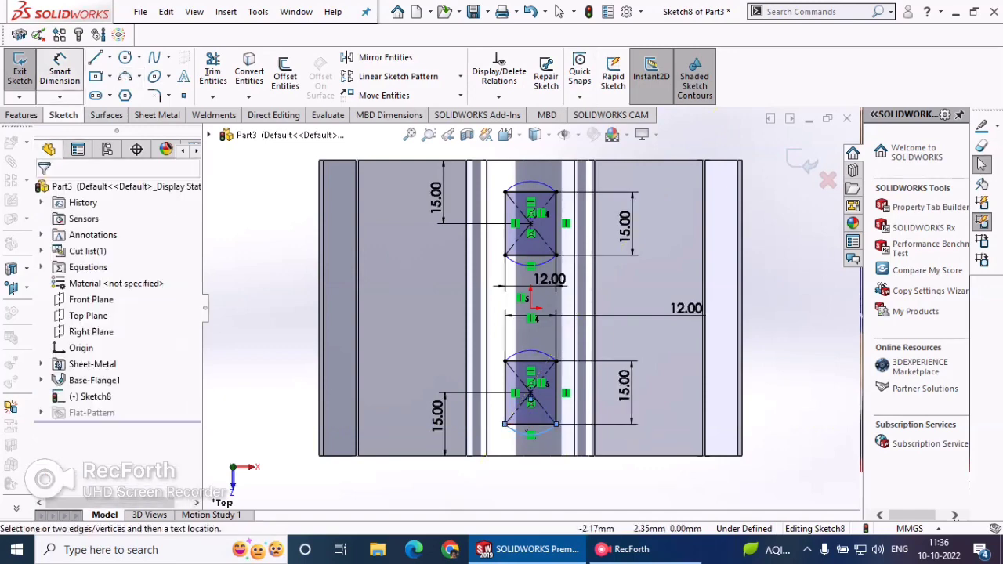
pyautogui.click(540, 183)
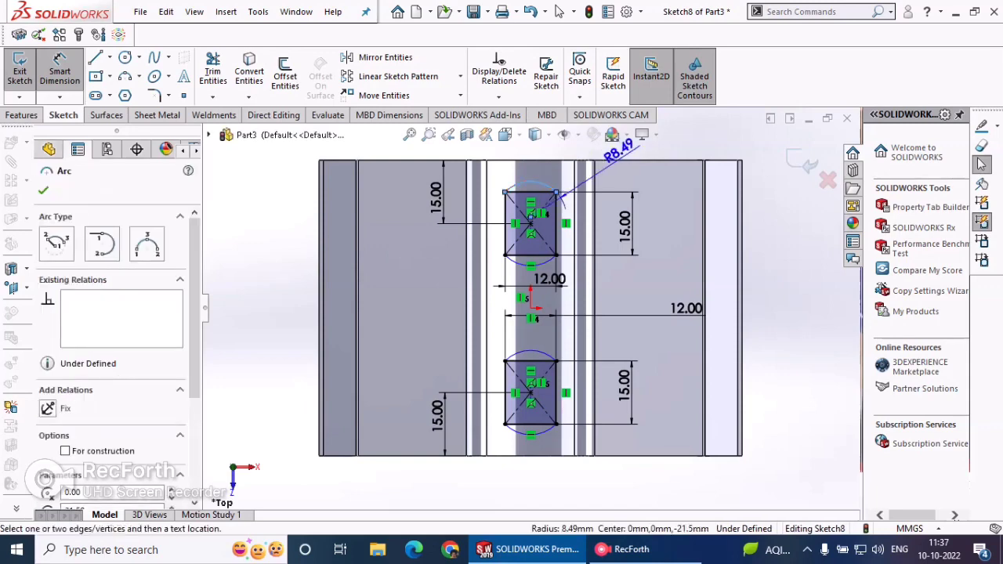
pyautogui.click(627, 161)
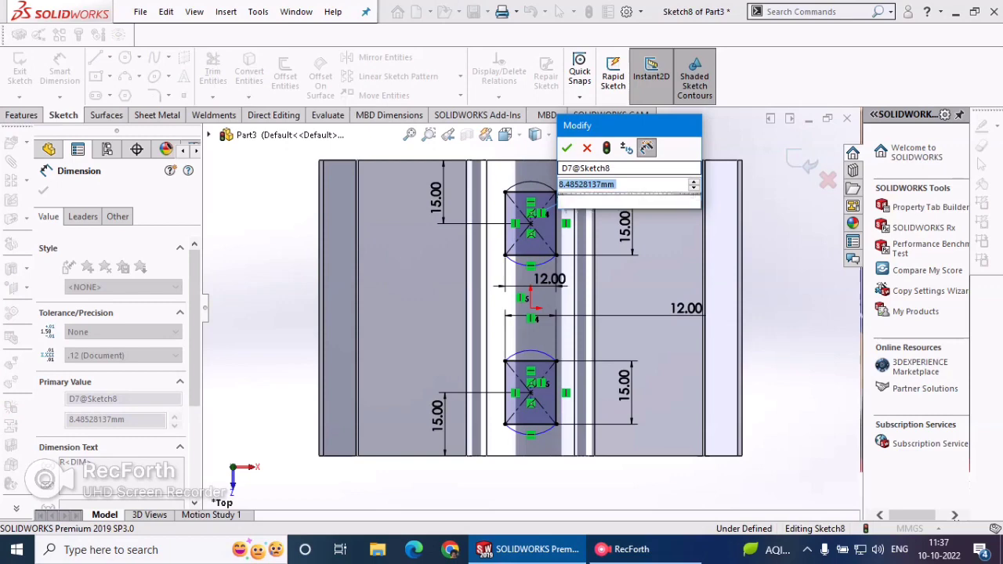
pyautogui.write('7.5')
pyautogui.press('Return')
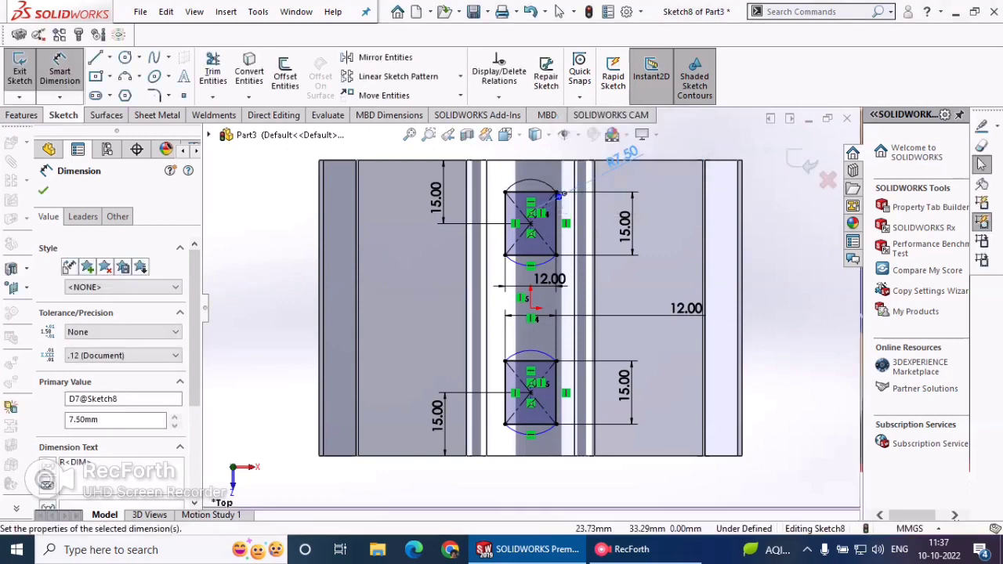
pyautogui.click(43, 191)
pyautogui.press('Escape')
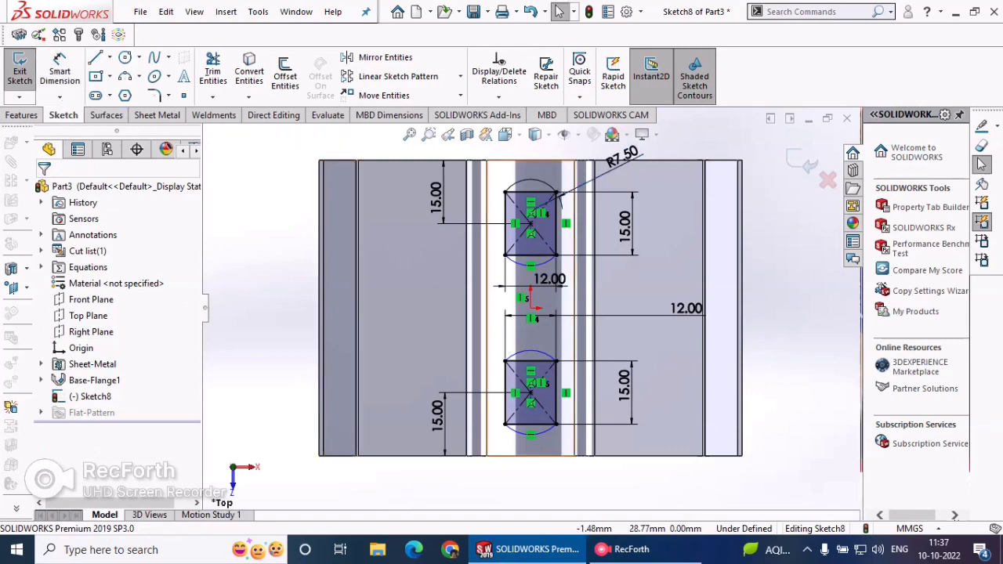
pyautogui.click(530, 181)
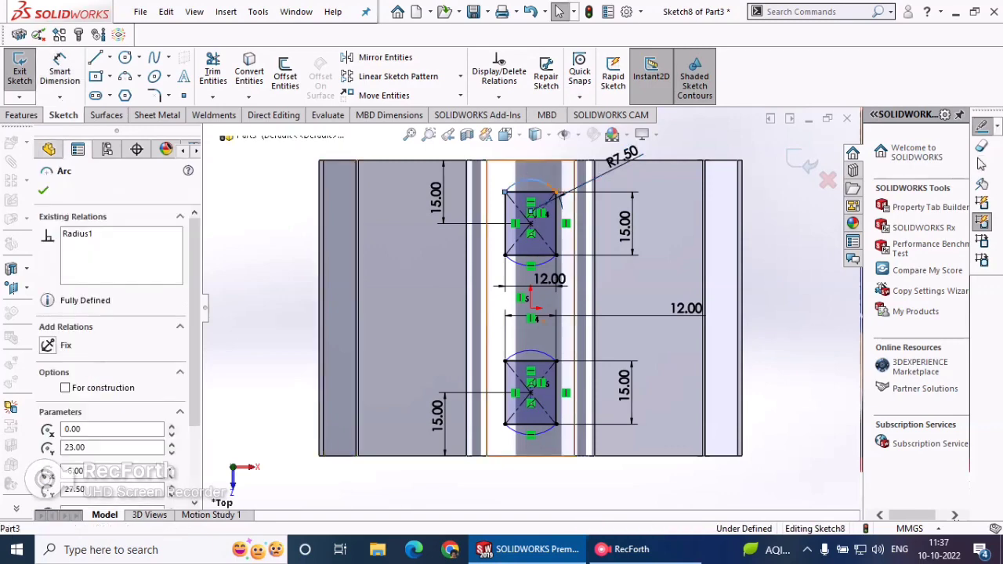
pyautogui.keyDown('ctrl'); pyautogui.click(530, 256); pyautogui.keyUp('ctrl')
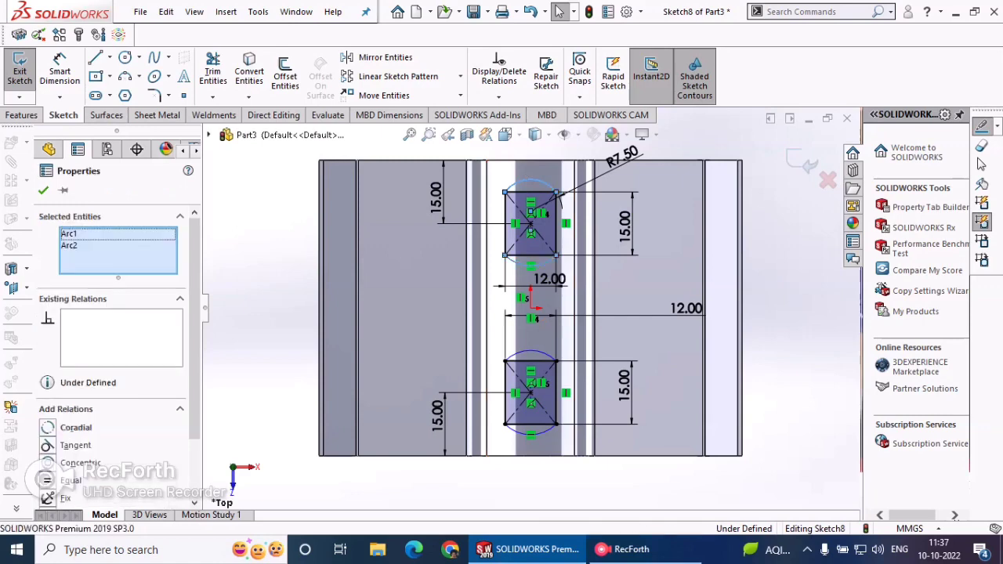
pyautogui.keyDown('ctrl'); pyautogui.click(531, 360); pyautogui.keyUp('ctrl')
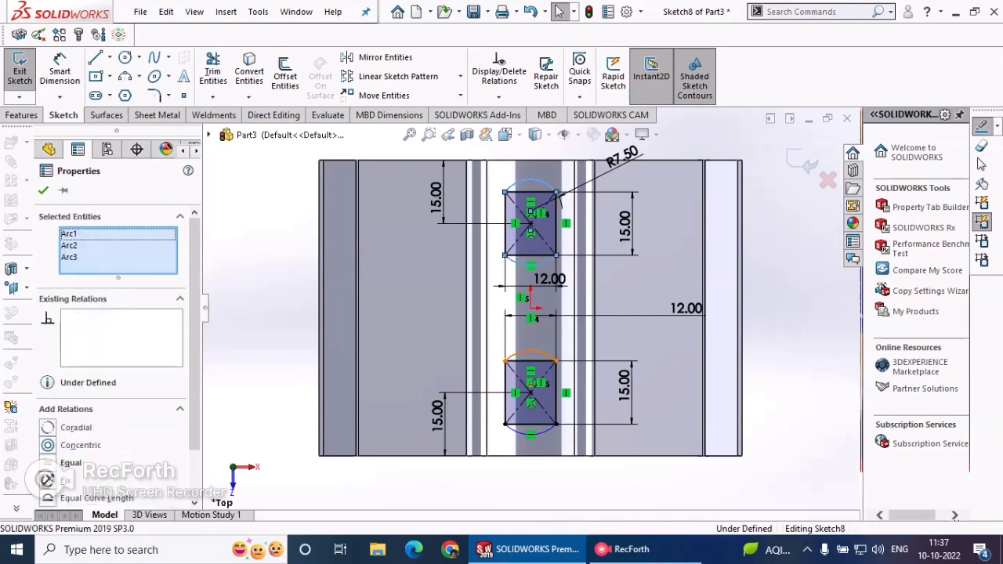
pyautogui.keyDown('ctrl'); pyautogui.click(530, 428); pyautogui.keyUp('ctrl')
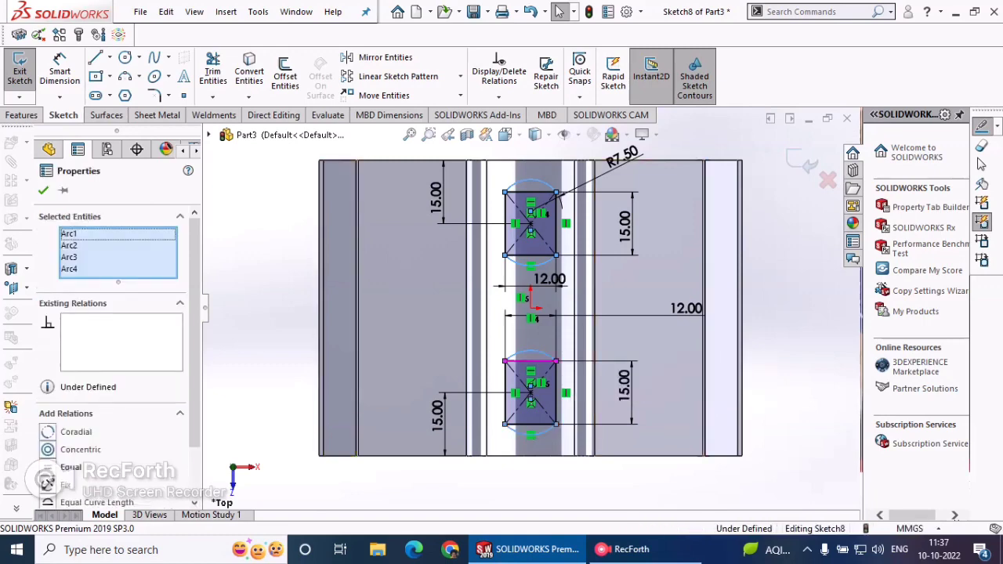
pyautogui.press('Escape')
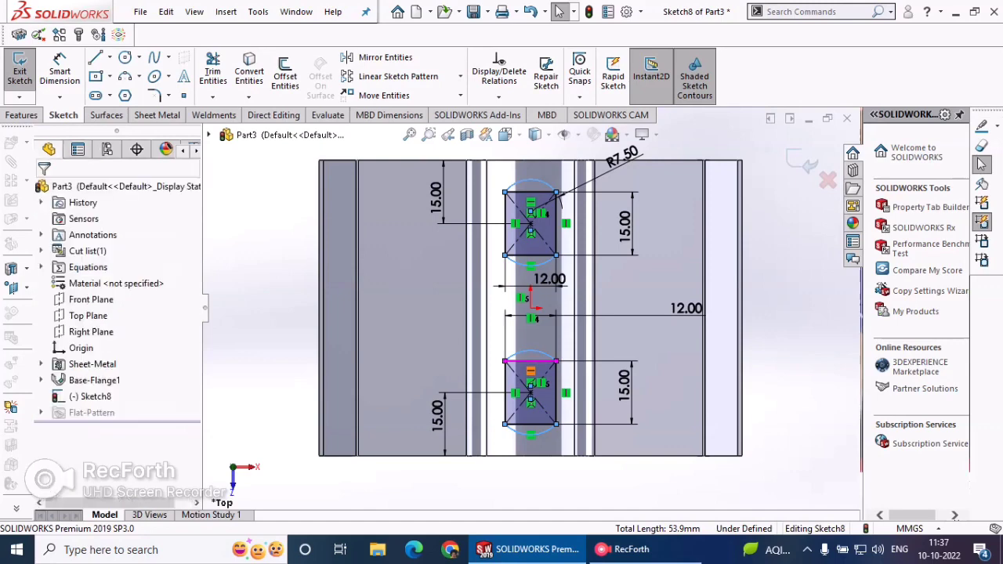
# - Save the part and trim away the straight top and bottom sides of both rectangles, leaving two closed arc-ended profiles
pyautogui.hotkey('ctrl', 's')
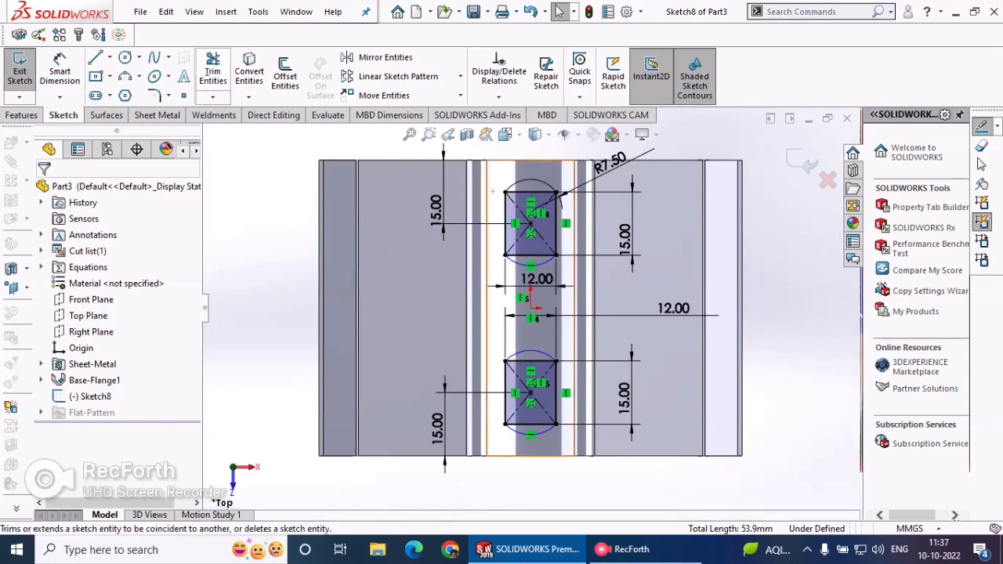
pyautogui.click(212, 70)
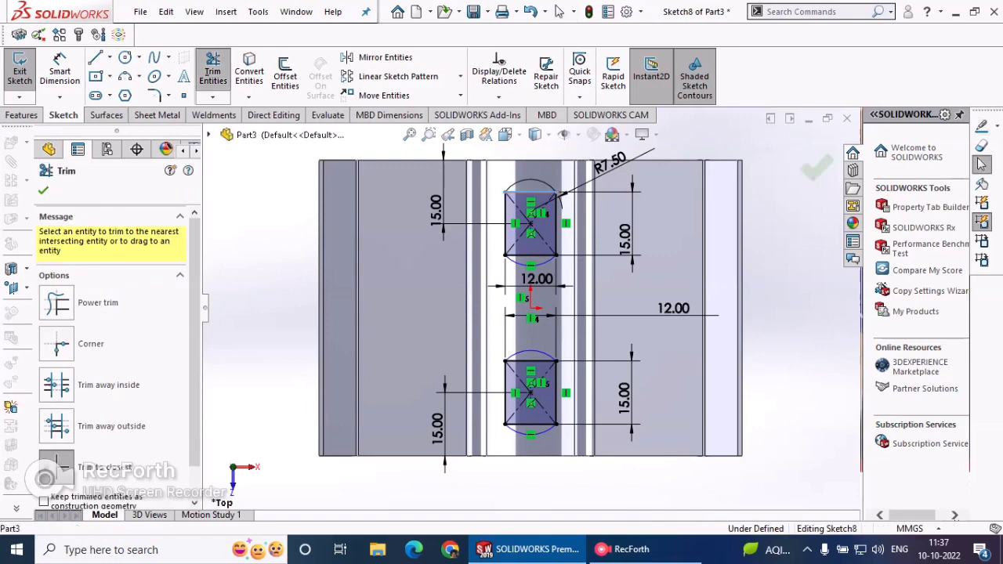
pyautogui.click(531, 191)
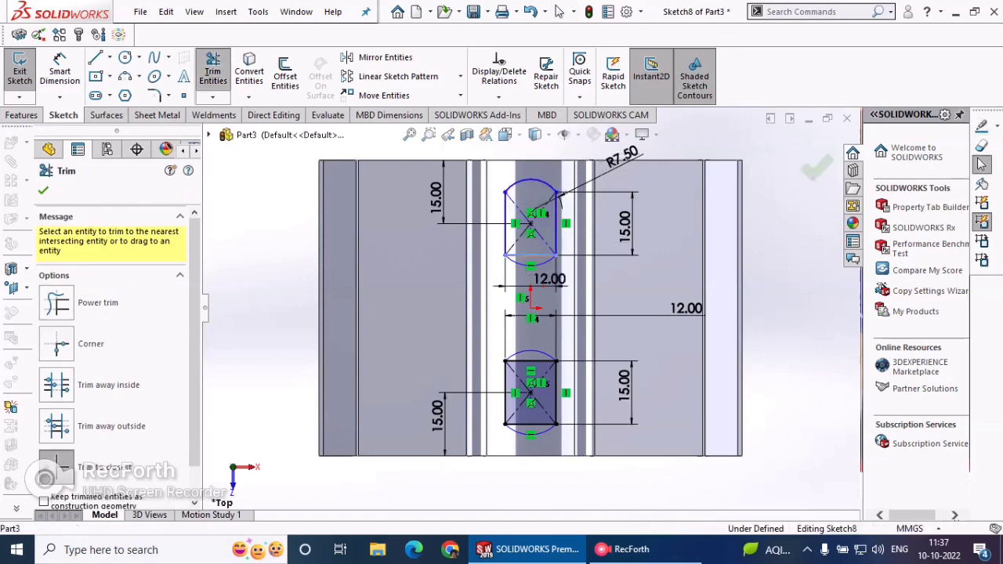
pyautogui.click(528, 254)
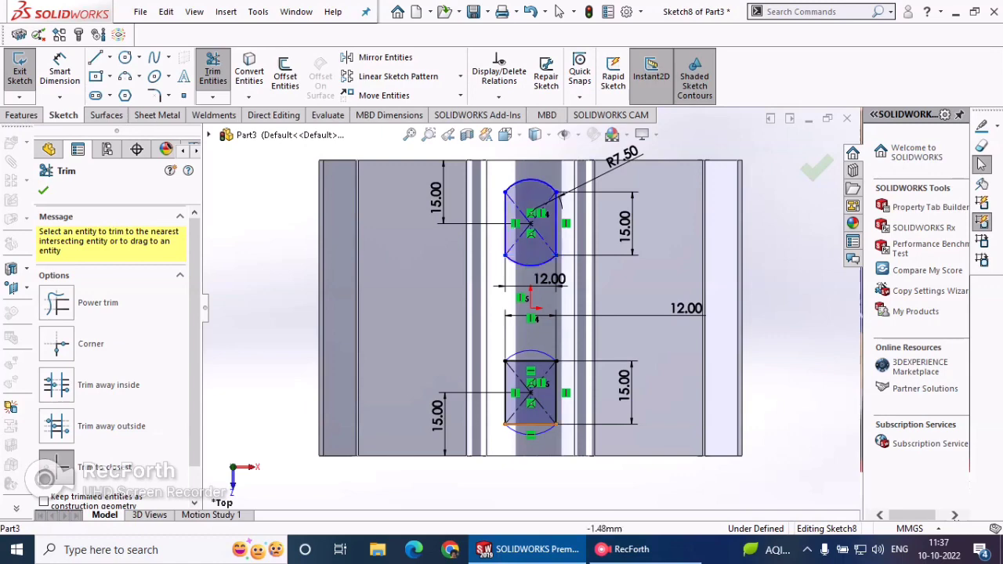
pyautogui.click(531, 424)
pyautogui.click(536, 361)
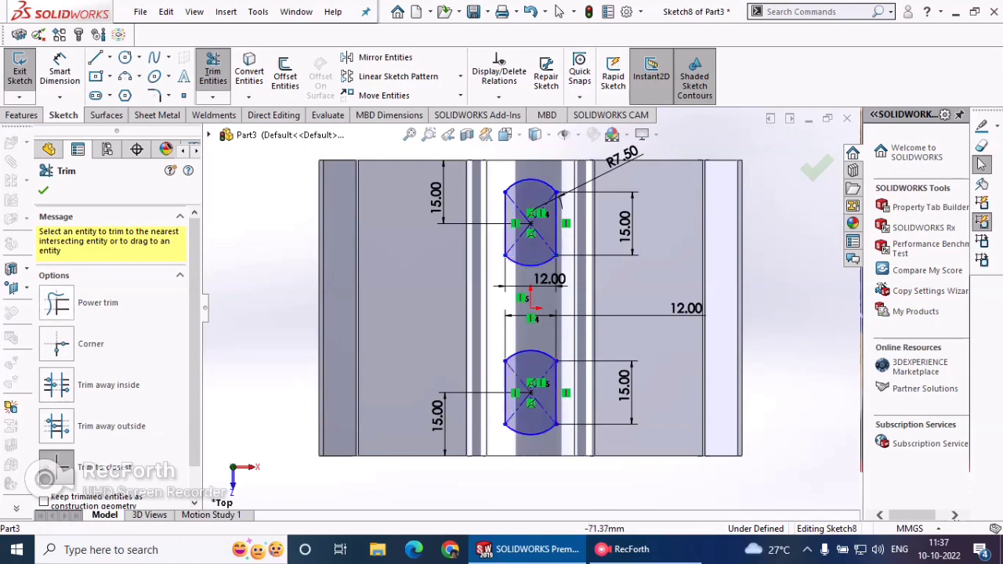
pyautogui.press('Escape')
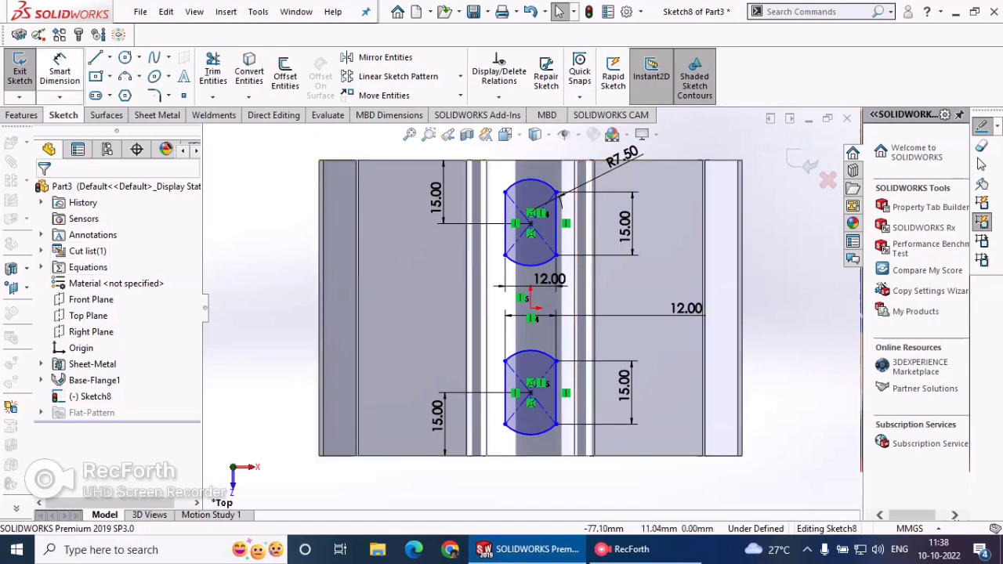
# - Cut-extrude both arc-ended profiles downward through the bracket's central arc with a blind depth of 30 mm
pyautogui.click(22, 115)
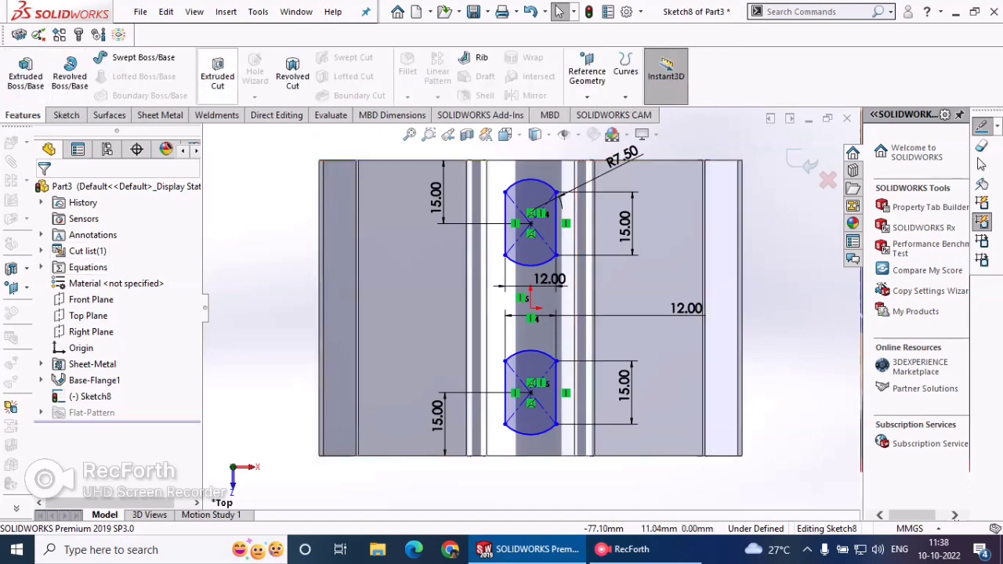
pyautogui.click(217, 76)
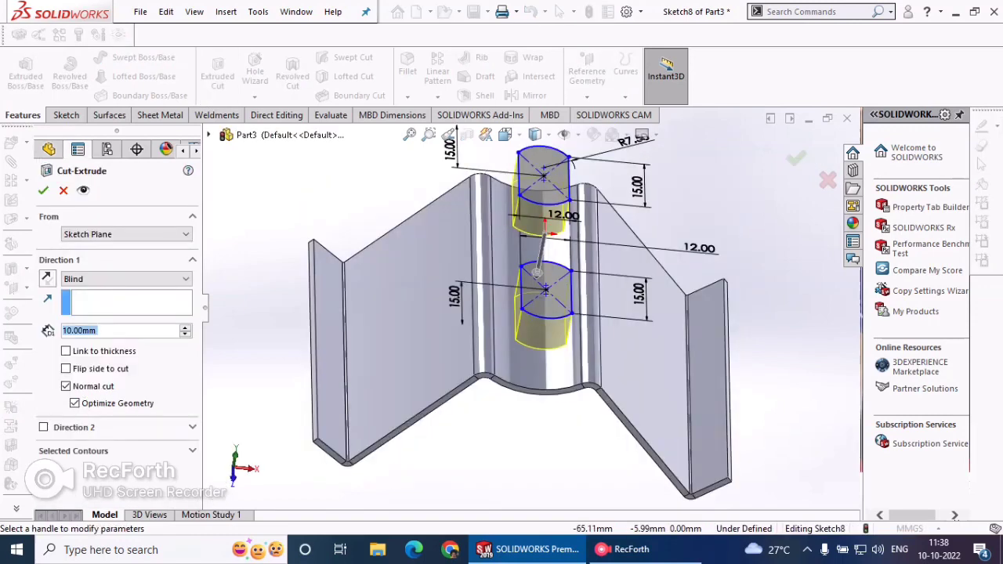
pyautogui.moveTo(270, 225); pyautogui.dragTo(276, 136, button='middle')
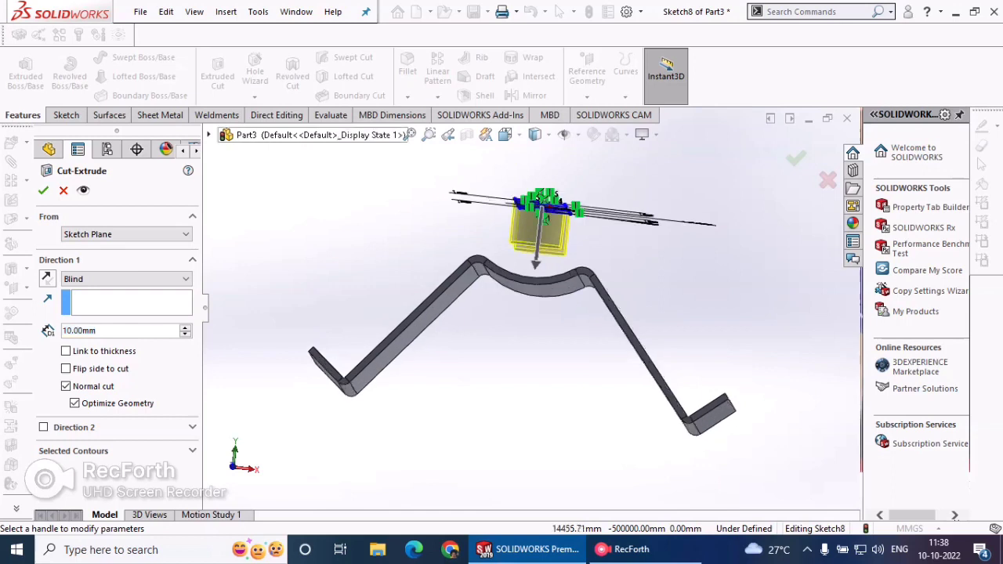
pyautogui.click(185, 327)
pyautogui.click(185, 327)
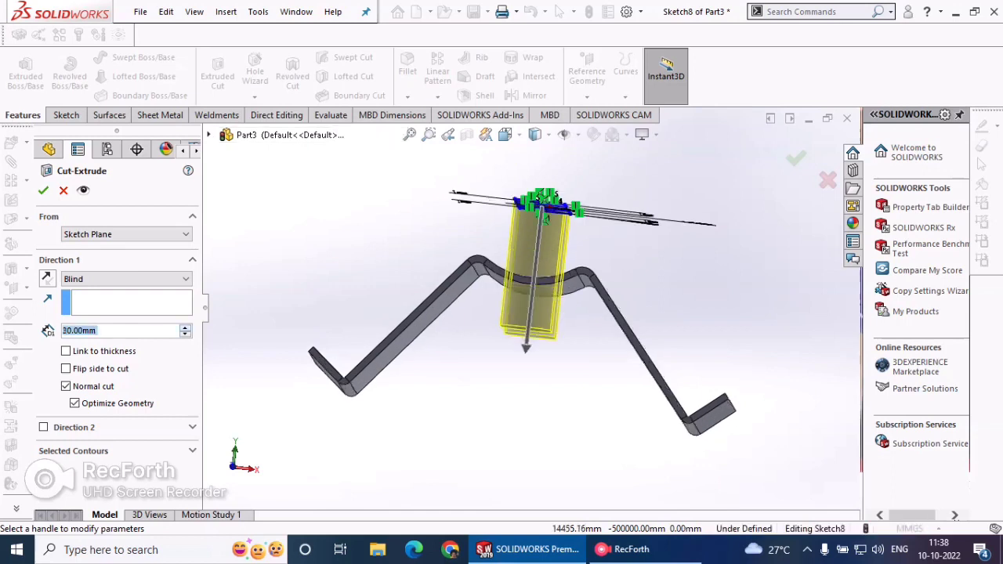
pyautogui.click(43, 190)
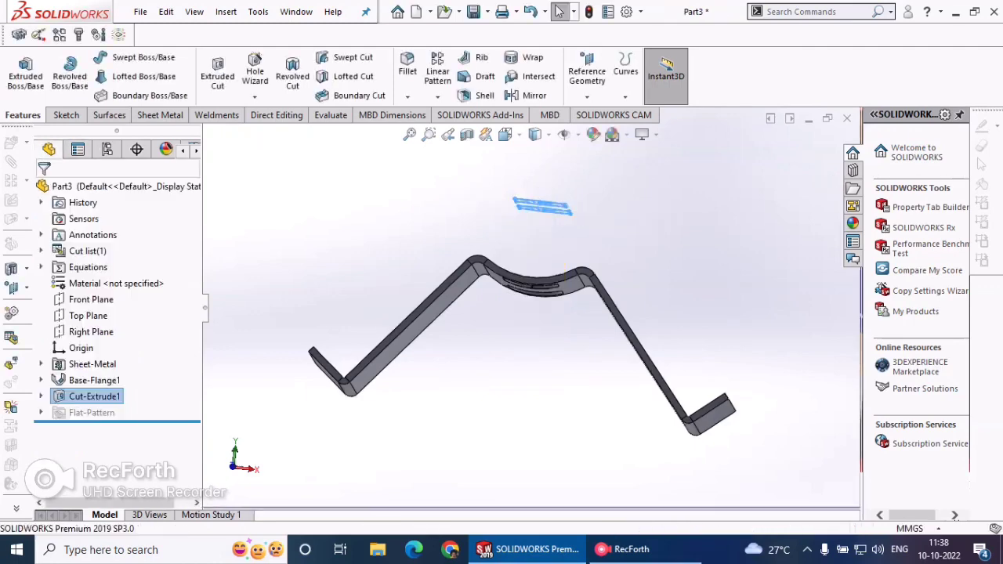
pyautogui.press('Escape')
# - Start an edge flange on the upper front edge of the right sloped wall, at 90 degrees and about 19.2 mm long
pyautogui.moveTo(533, 274); pyautogui.dragTo(536, 322, button='middle')
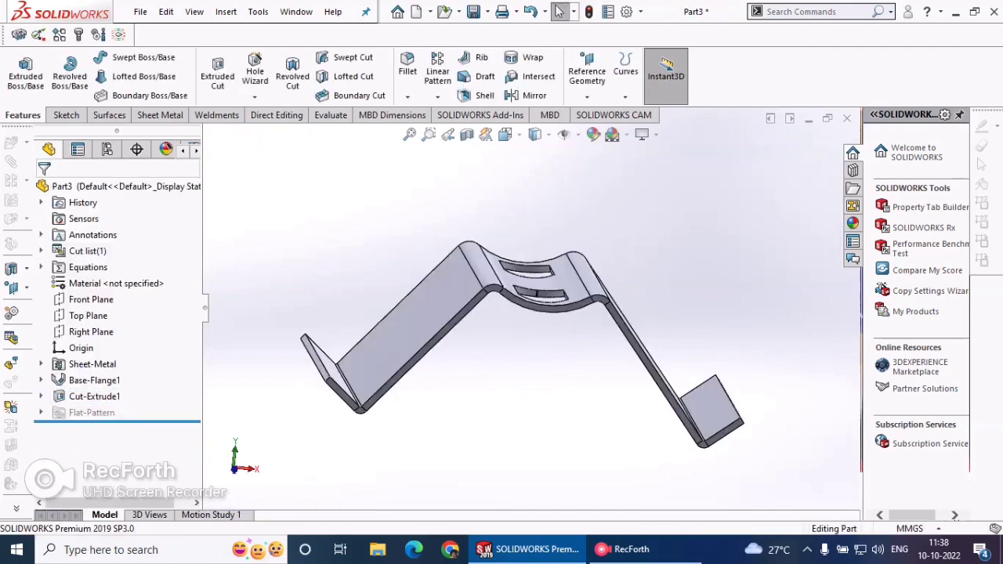
pyautogui.moveTo(471, 228); pyautogui.dragTo(477, 286, button='middle')
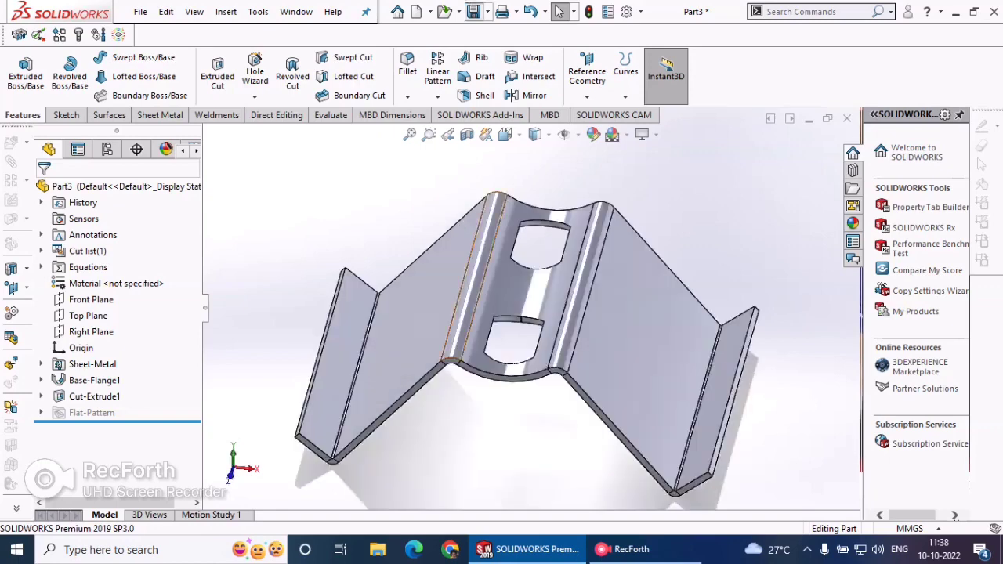
pyautogui.moveTo(582, 206); pyautogui.dragTo(525, 208, button='middle')
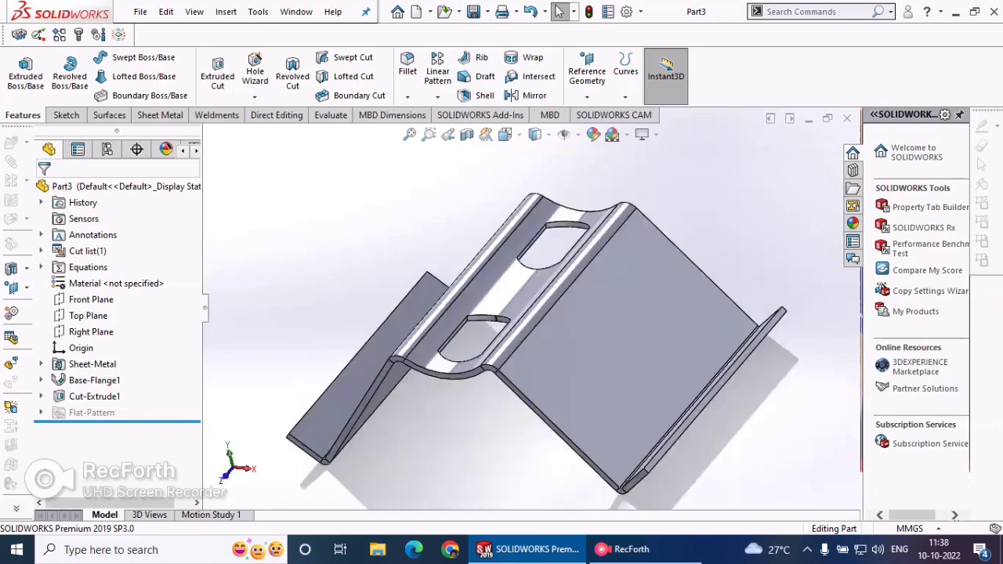
pyautogui.moveTo(533, 258); pyautogui.dragTo(347, 296, button='middle')
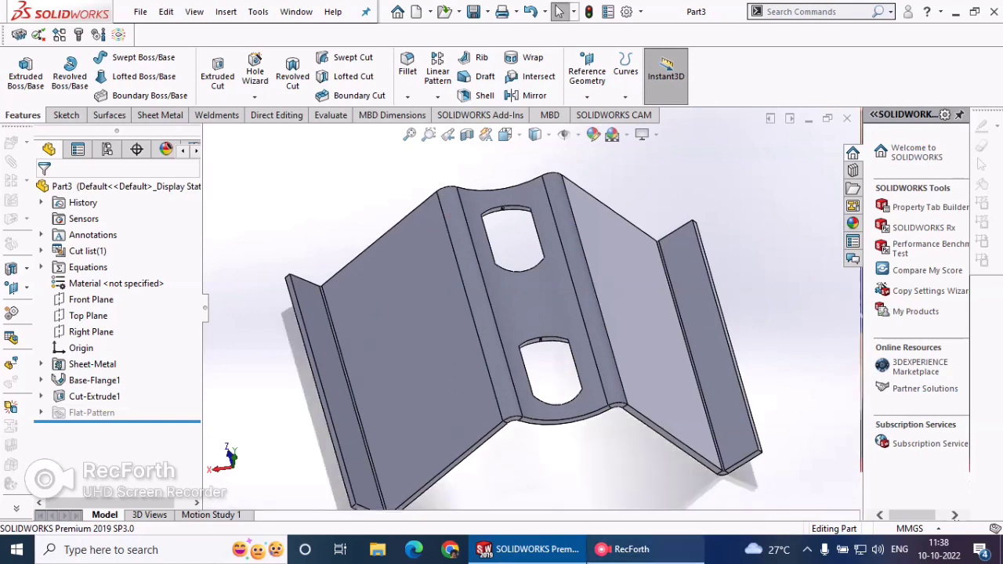
pyautogui.moveTo(644, 549)
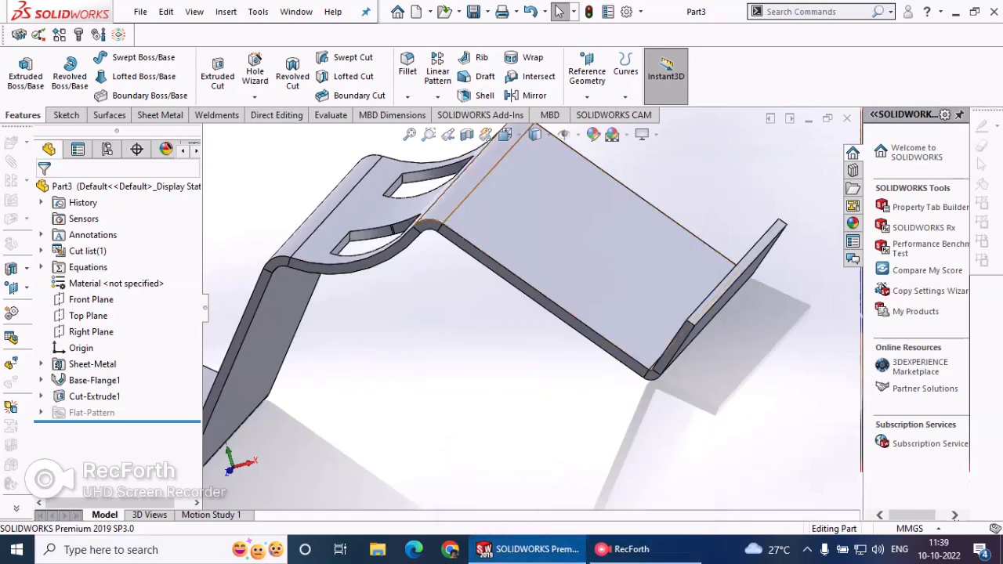
pyautogui.click(160, 114)
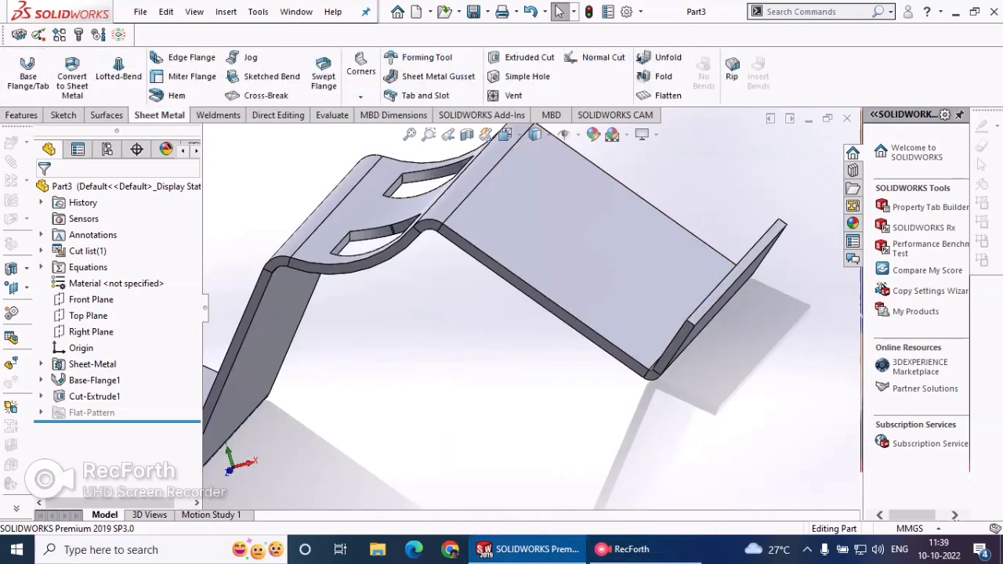
pyautogui.click(188, 57)
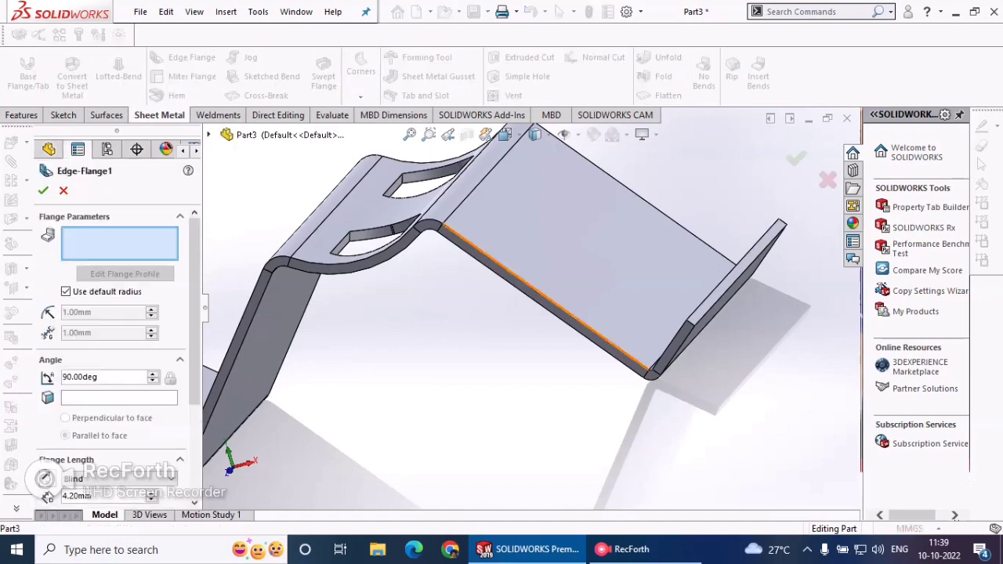
pyautogui.click(548, 302)
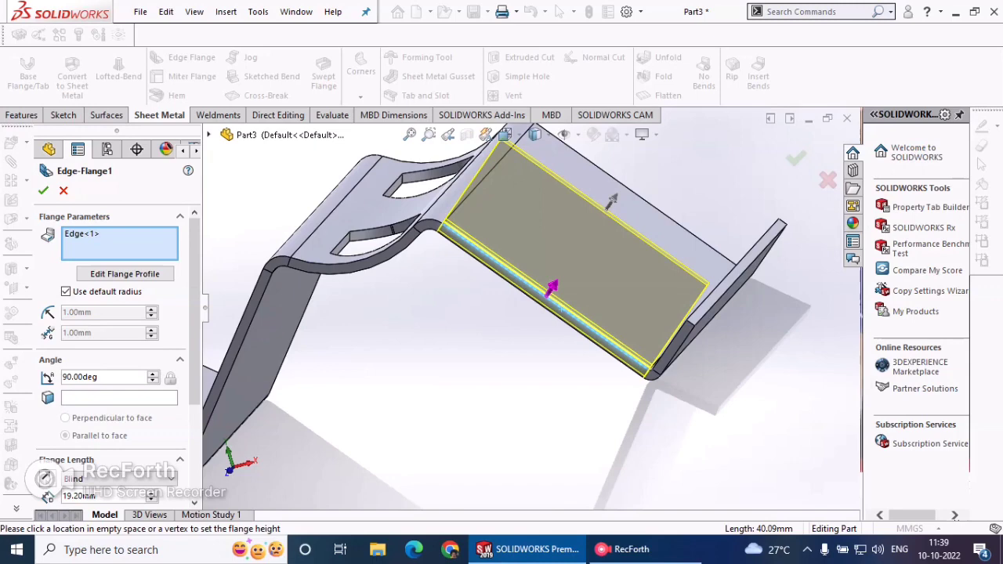
# - Edit the flange profile, pulling both base corners inward along the edge to narrow it to about 22 mm wide
pyautogui.click(125, 274)
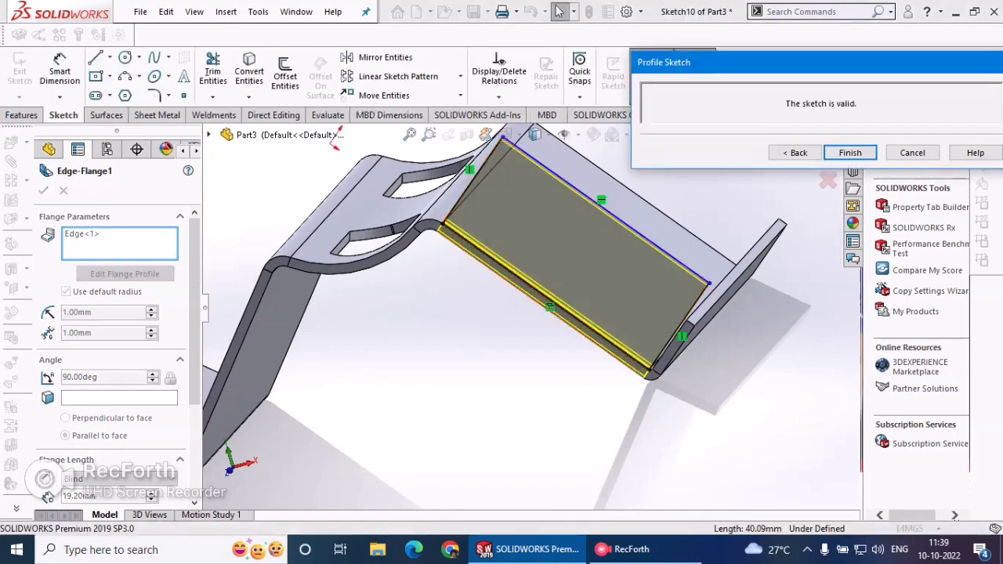
pyautogui.moveTo(442, 224); pyautogui.dragTo(483, 252)
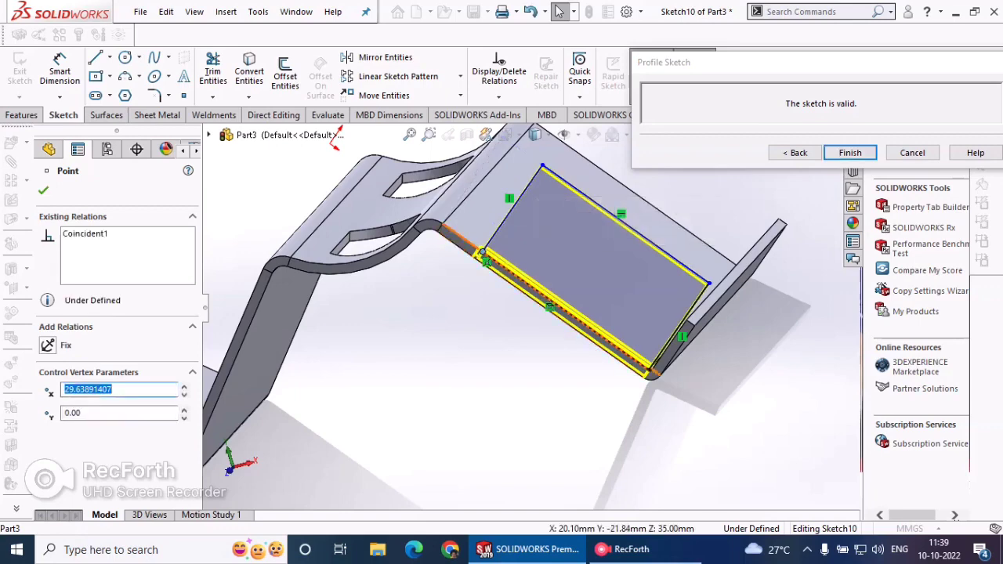
pyautogui.moveTo(649, 372); pyautogui.dragTo(598, 335)
pyautogui.moveTo(334, 135)
pyautogui.mouseDown(button='middle')
pyautogui.moveTo(288, 228)
pyautogui.moveTo(302, 237)
pyautogui.mouseUp(button='middle')
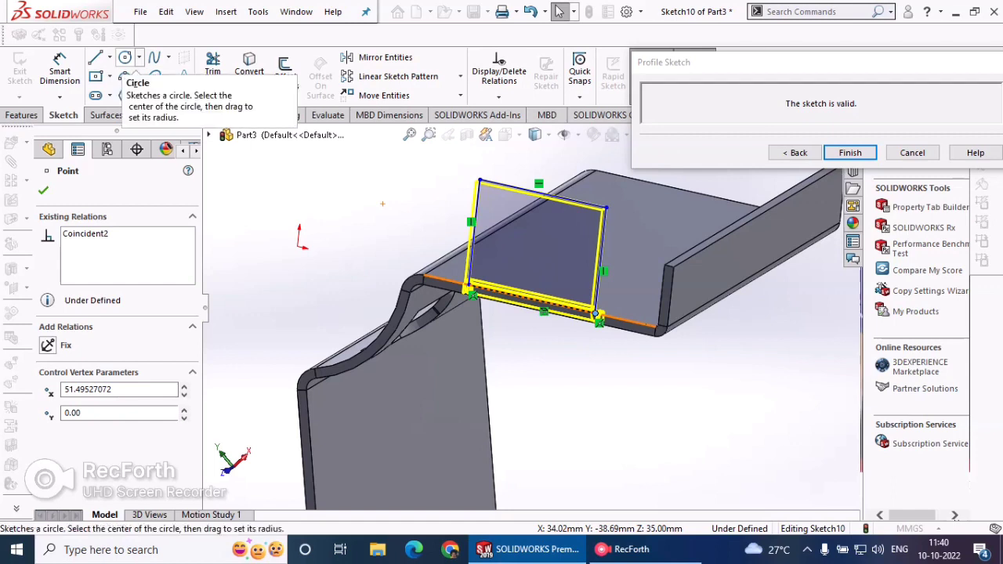
# - Draw a circle about 10.9 mm in radius, centered on the midpoint of the flange profile's top line and passing through its corner
pyautogui.click(125, 57)
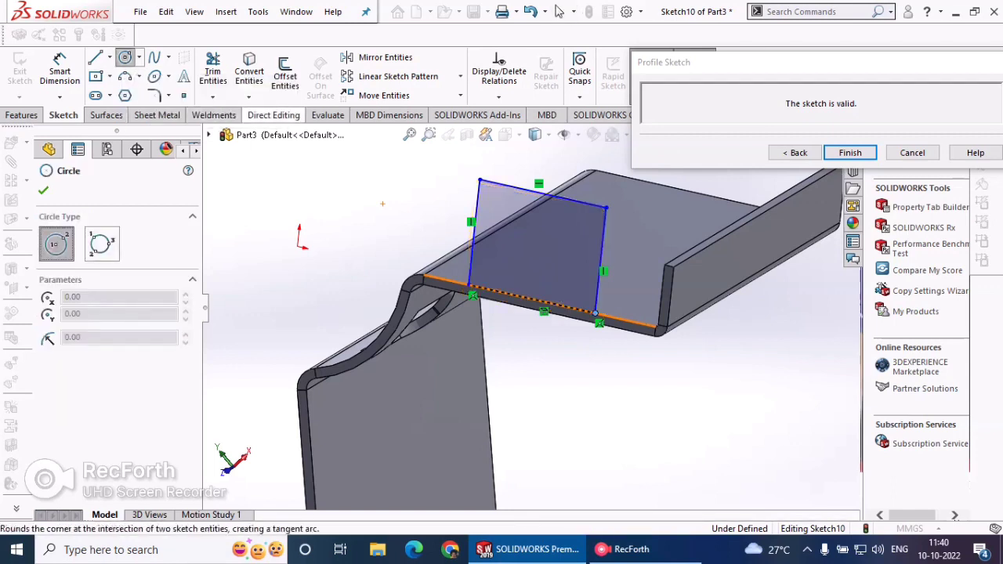
pyautogui.click(543, 194)
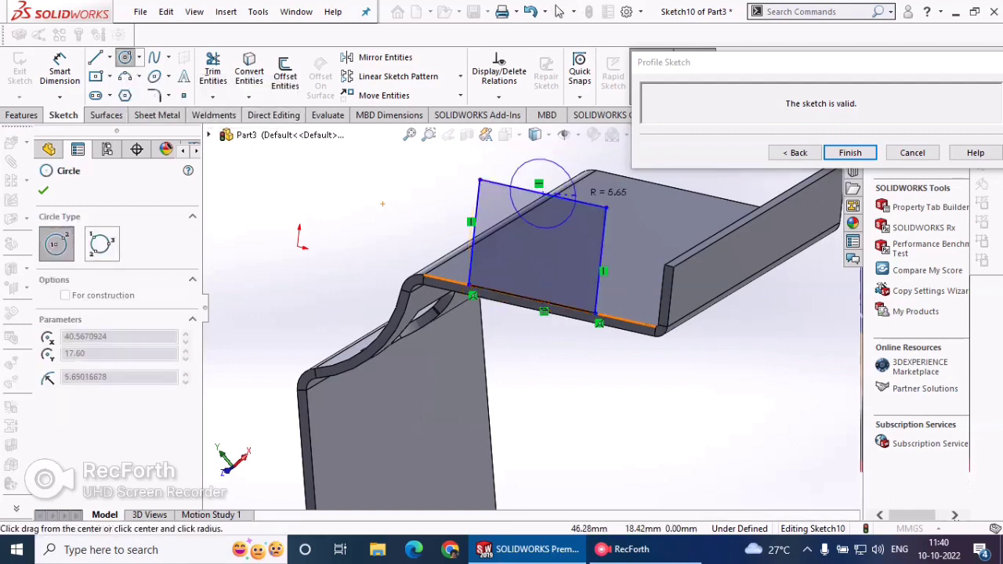
pyautogui.click(606, 207)
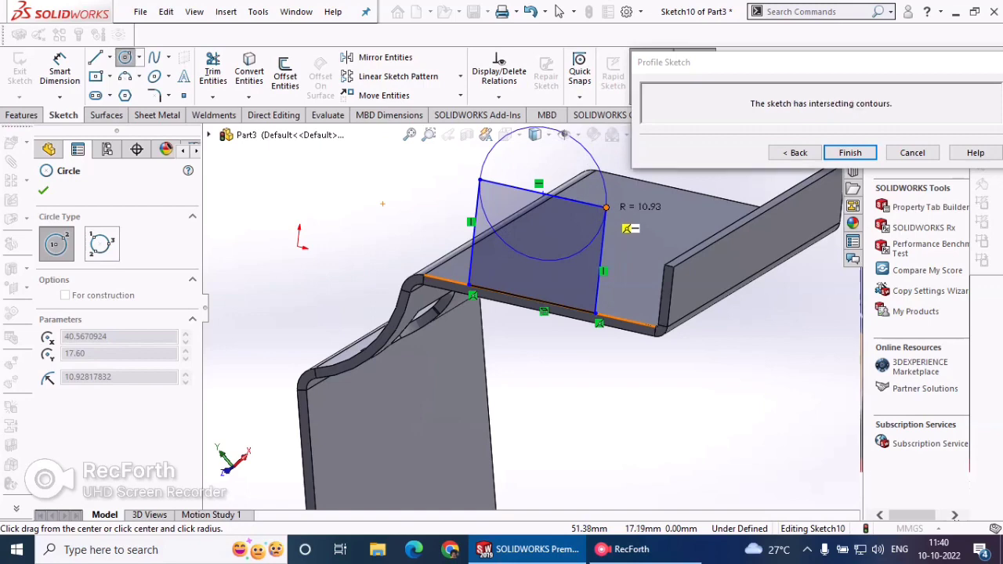
# - Trim away the flange profile's straight top line, its base line and the lower arc of the circle
pyautogui.press('Escape')
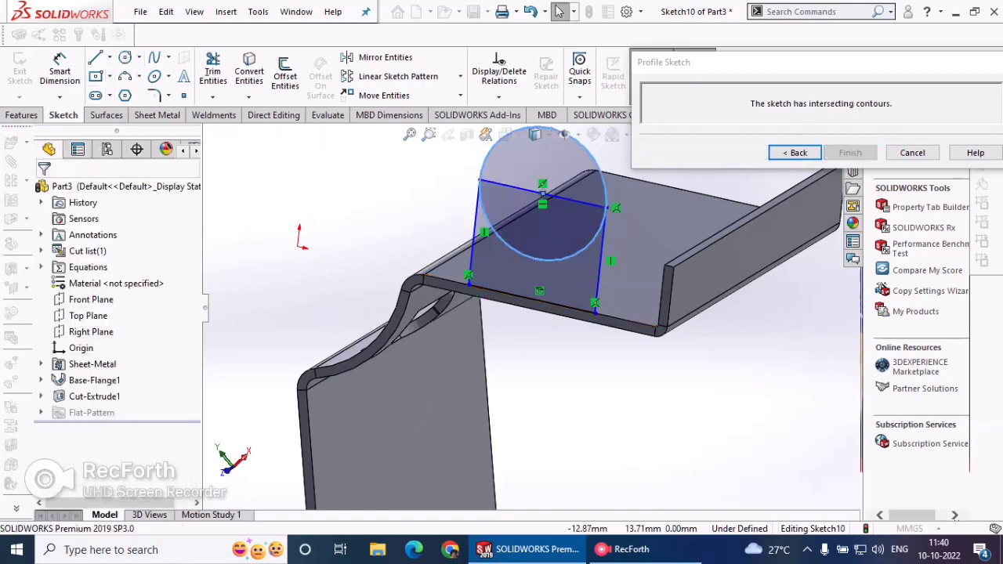
pyautogui.click(212, 71)
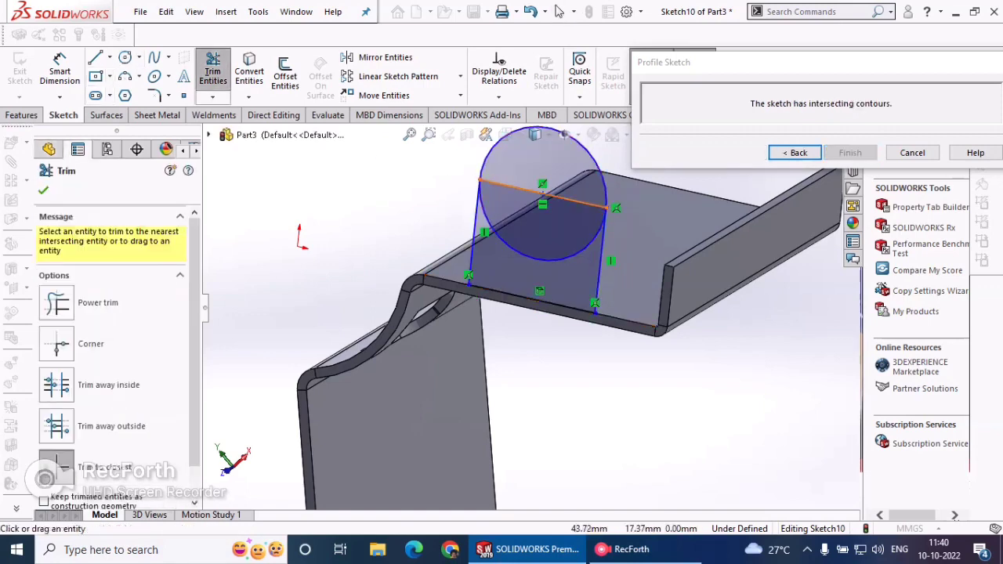
pyautogui.click(518, 189)
pyautogui.click(536, 286)
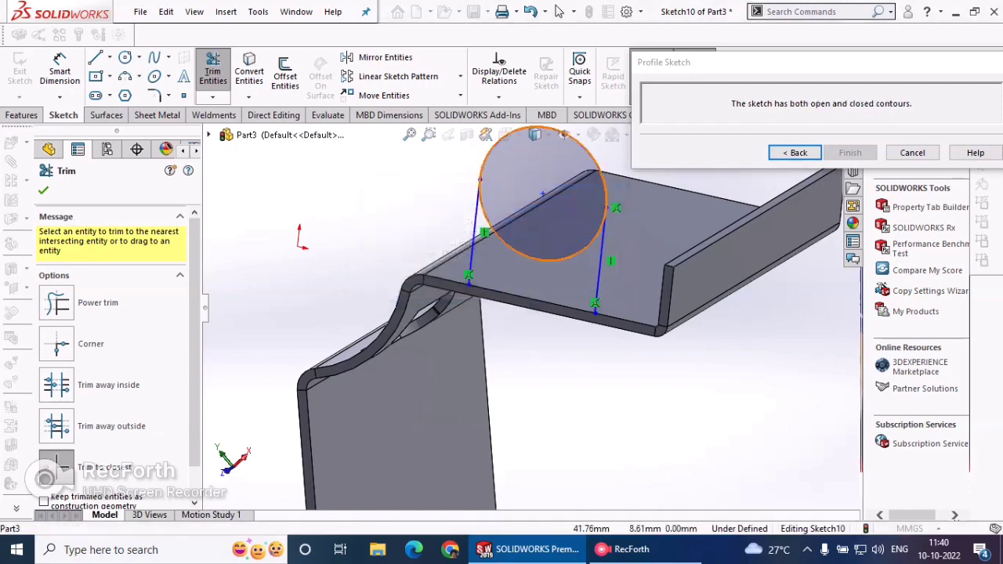
pyautogui.click(542, 258)
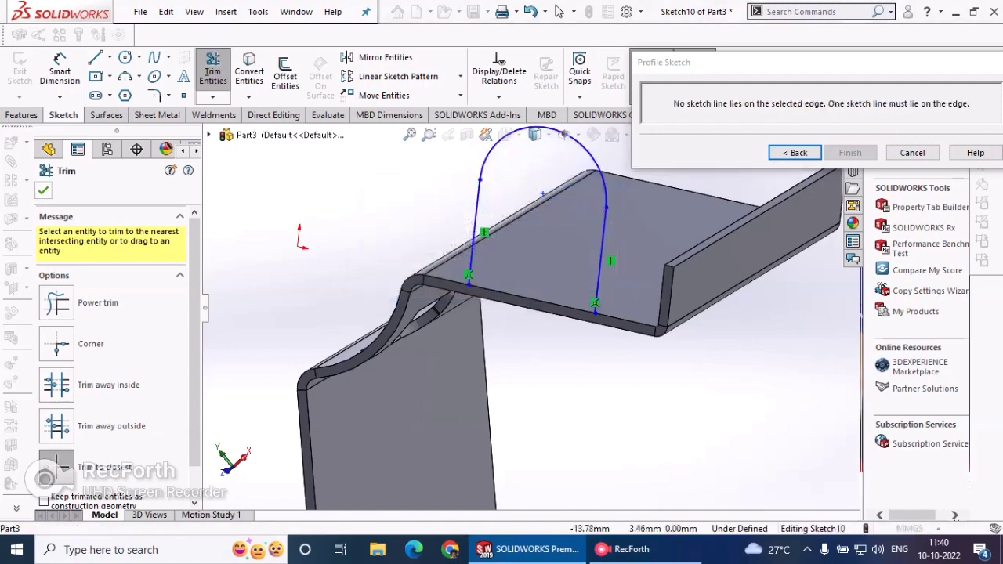
pyautogui.click(43, 191)
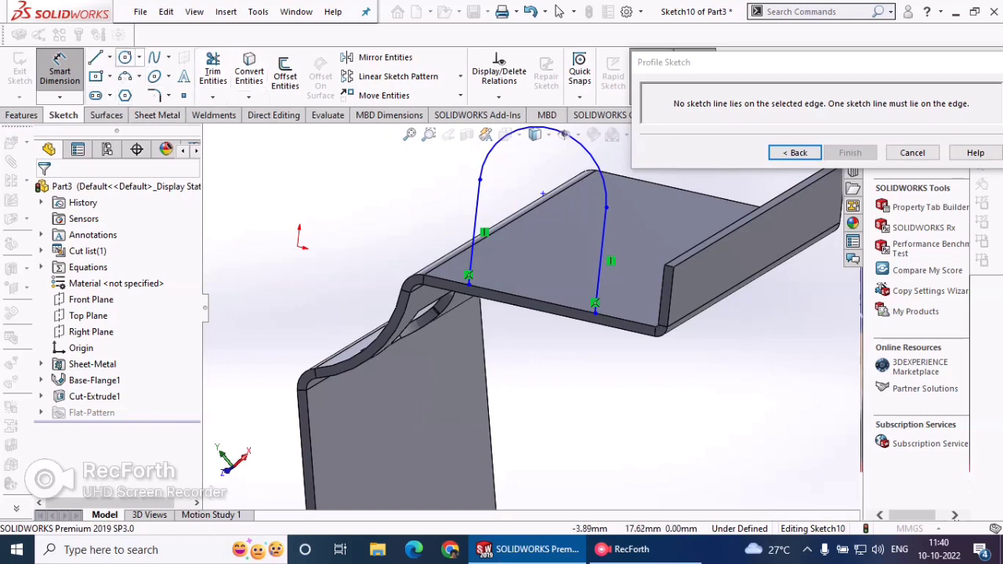
# - Close the flange profile with a straight base line along the wall's edge, joining the lower ends of both side lines
pyautogui.click(95, 57)
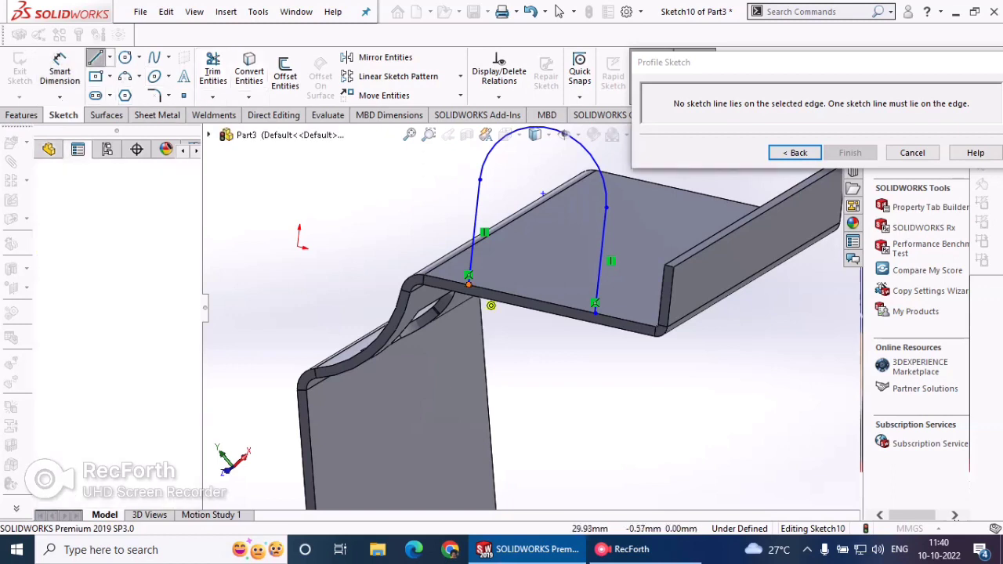
pyautogui.click(468, 276)
pyautogui.click(473, 232)
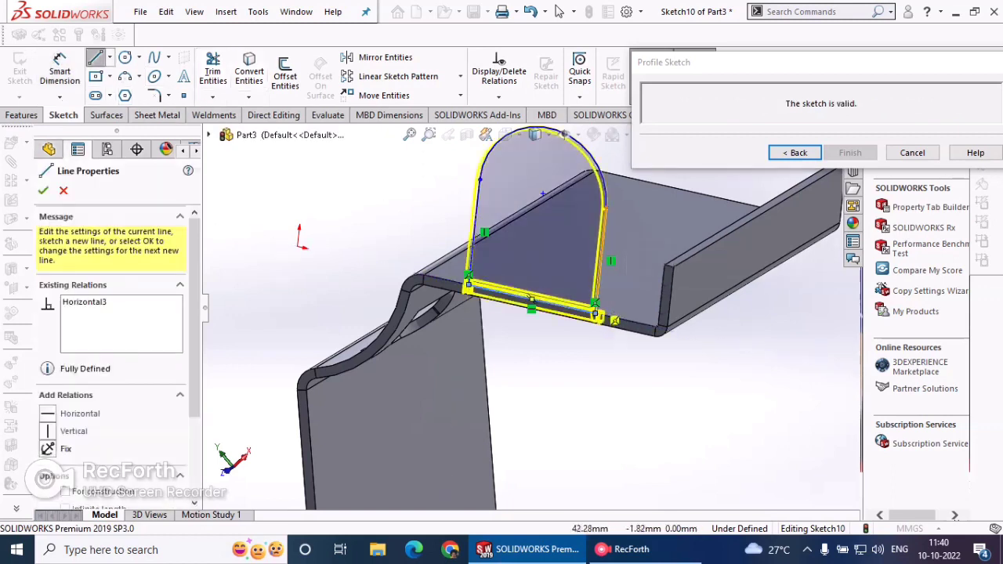
pyautogui.click(43, 191)
# - Dimension the flange profile's base line to 20 mm
pyautogui.click(59, 70)
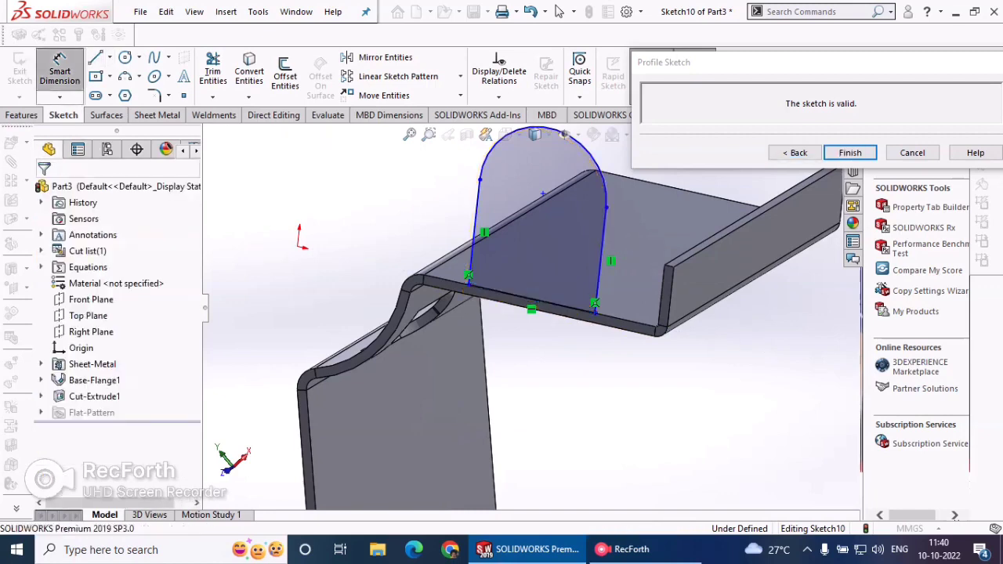
pyautogui.click(595, 311)
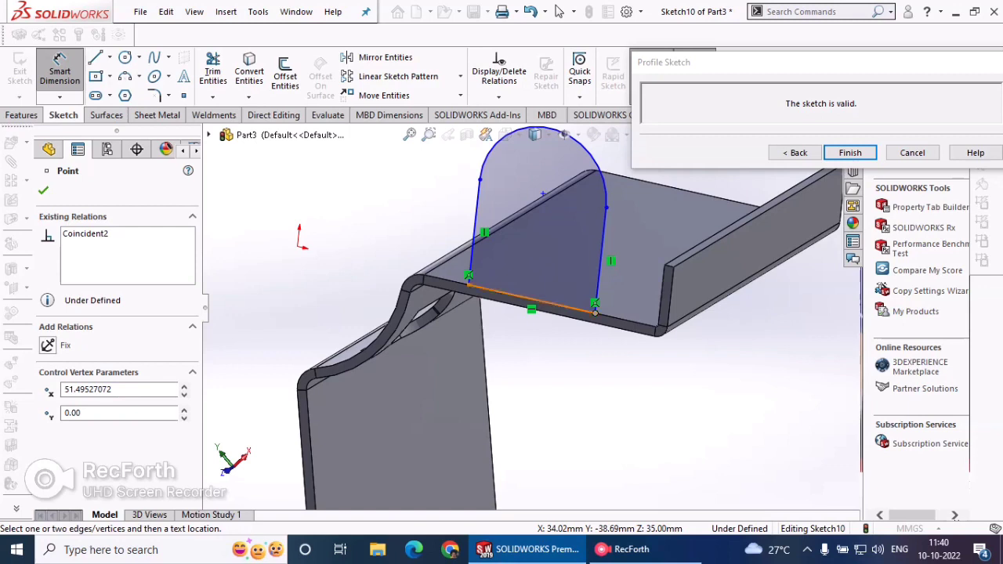
pyautogui.click(568, 307)
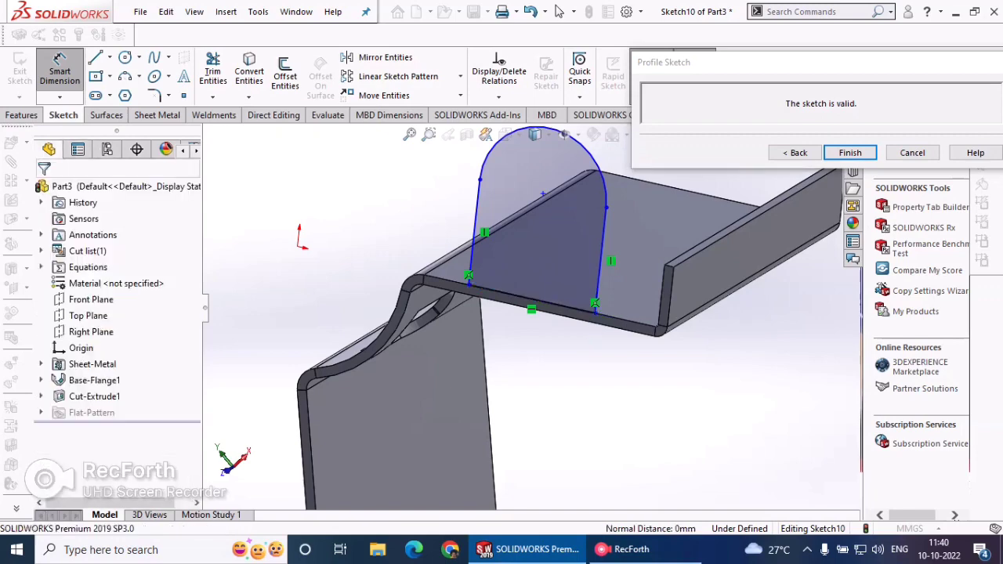
pyautogui.click(515, 295)
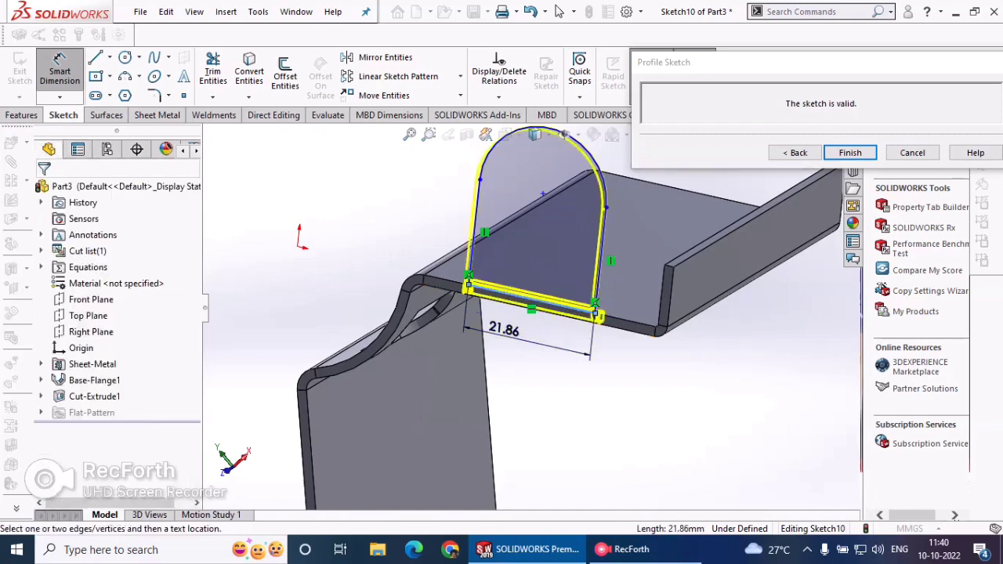
pyautogui.click(589, 354)
pyautogui.write('2')
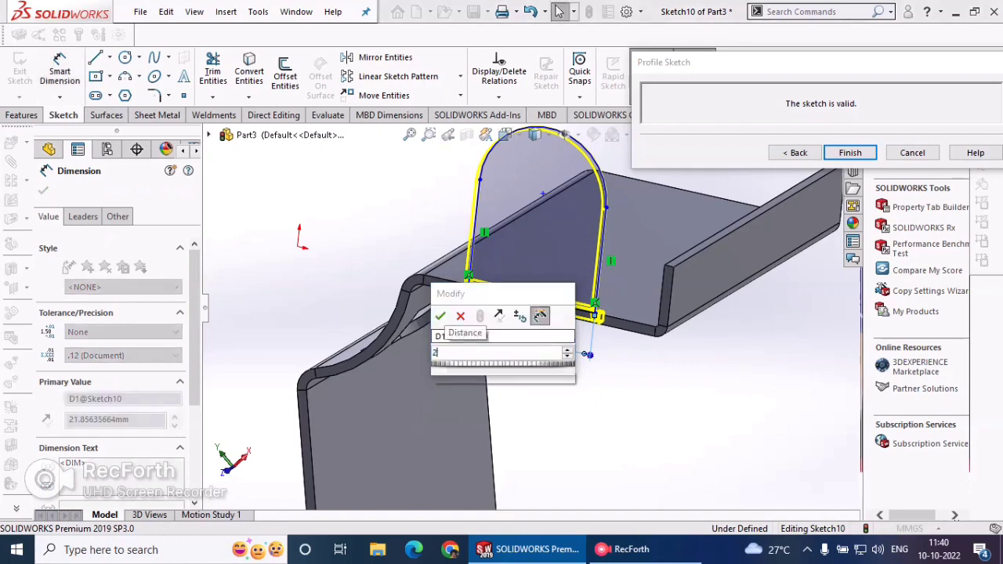
pyautogui.write('0')
pyautogui.press('Return')
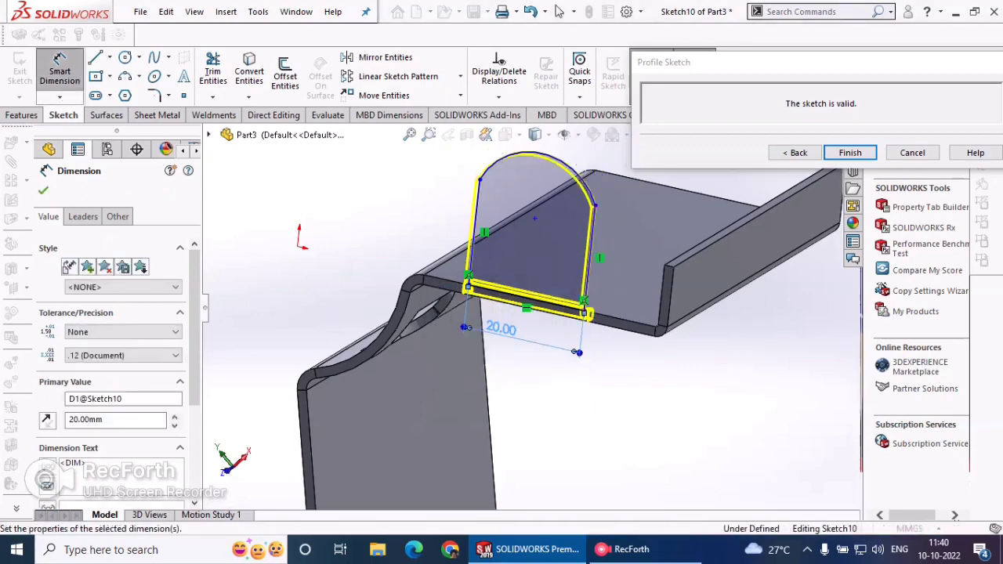
# - Dimension the radius of the profile's top arc to 10 mm
pyautogui.click(533, 155)
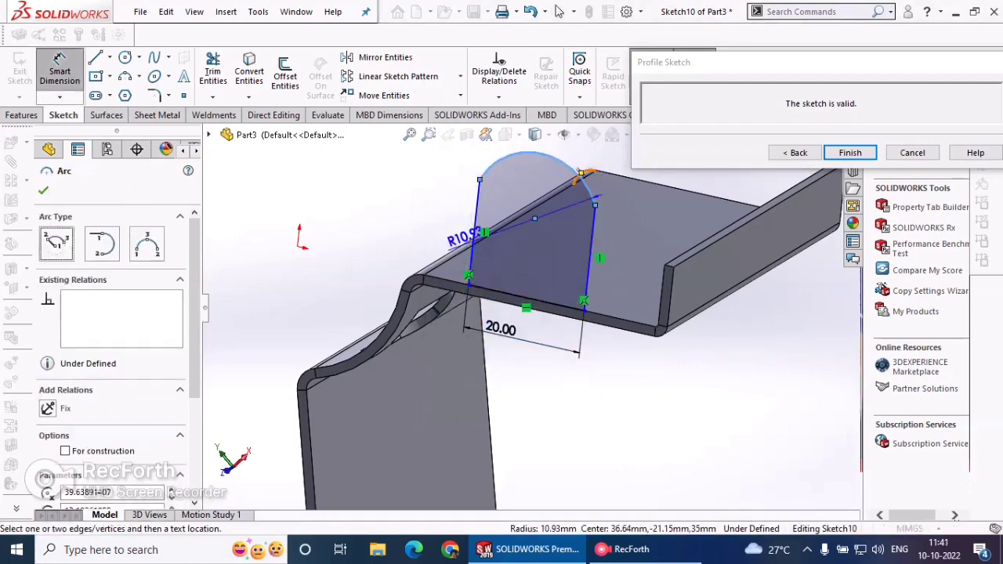
pyautogui.click(594, 165)
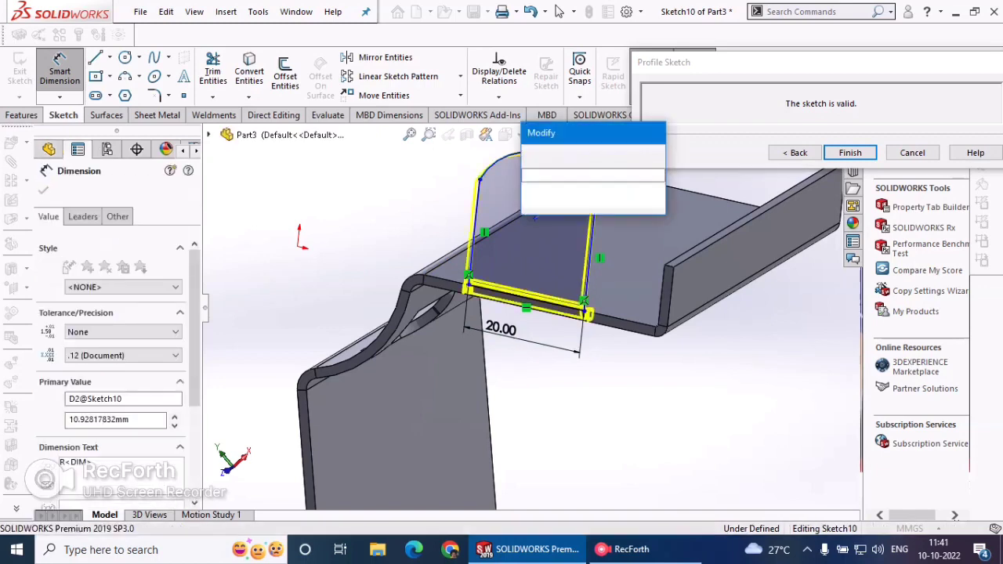
pyautogui.write('10')
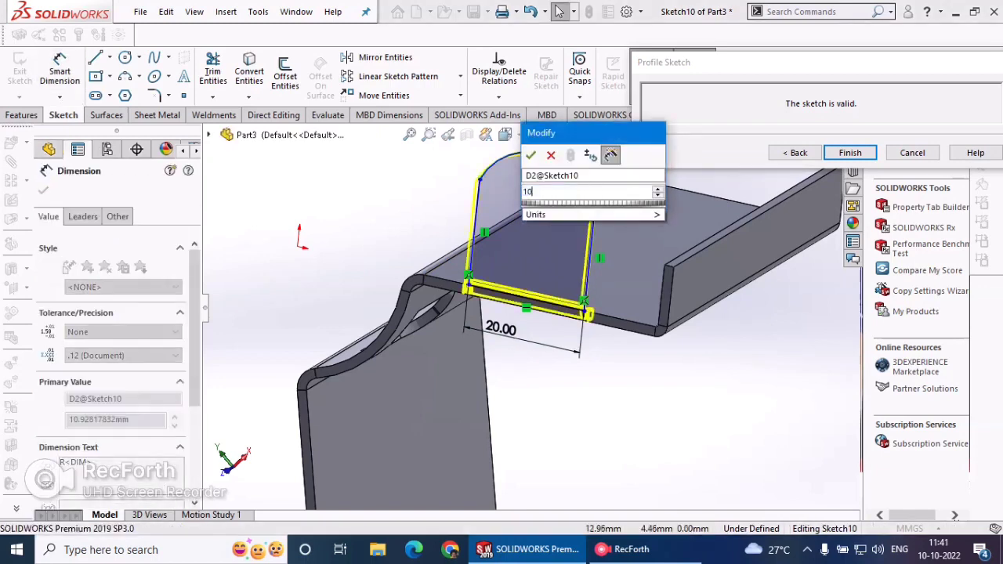
pyautogui.press('Return')
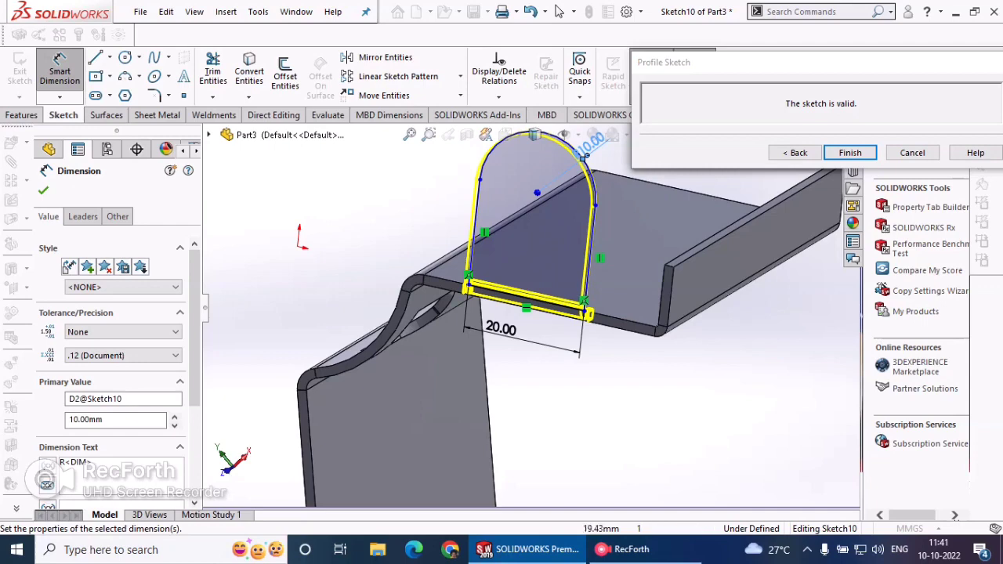
pyautogui.press('Escape')
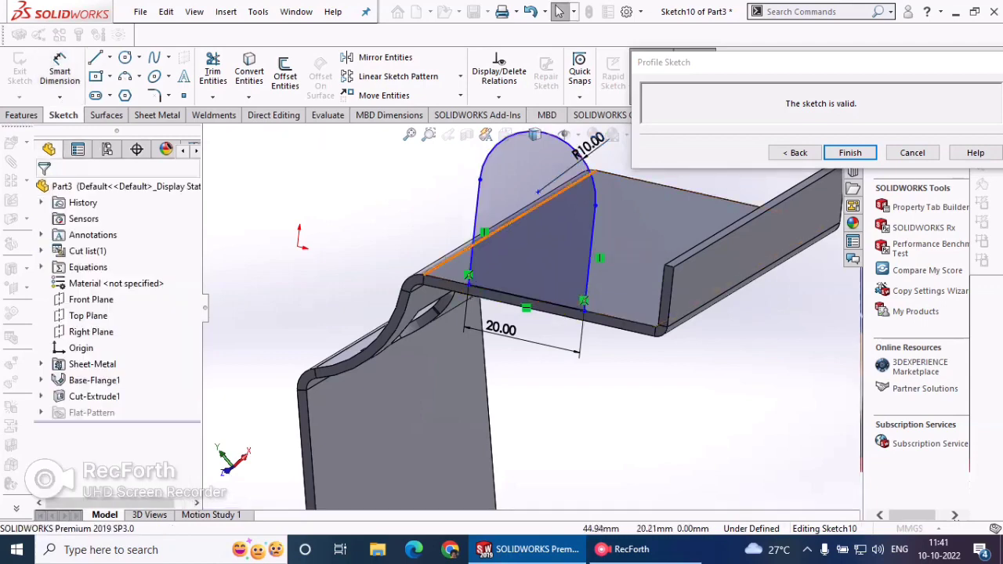
# - Dimension the height of the top arc's center above the profile's base line to 14 mm
pyautogui.click(61, 74)
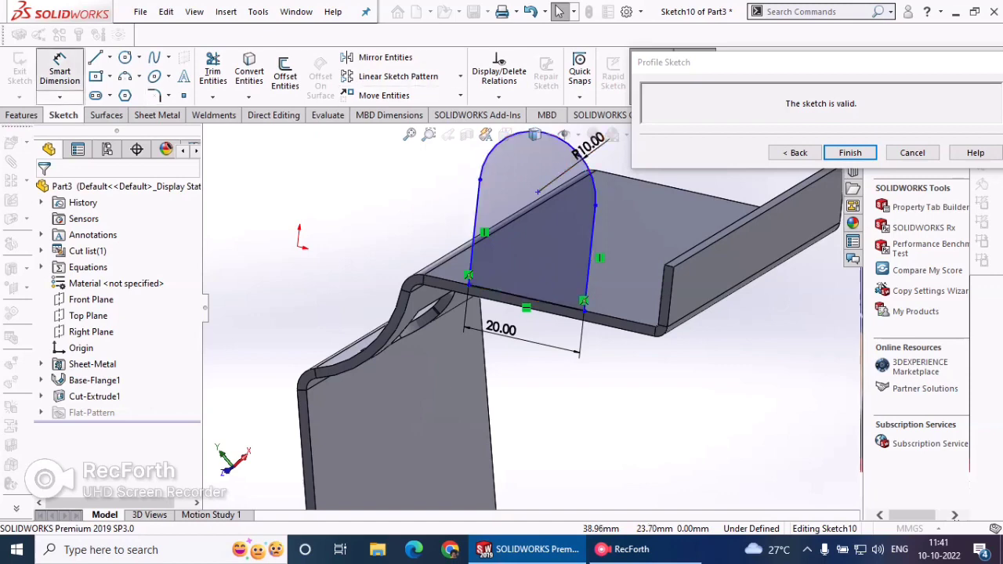
pyautogui.click(538, 192)
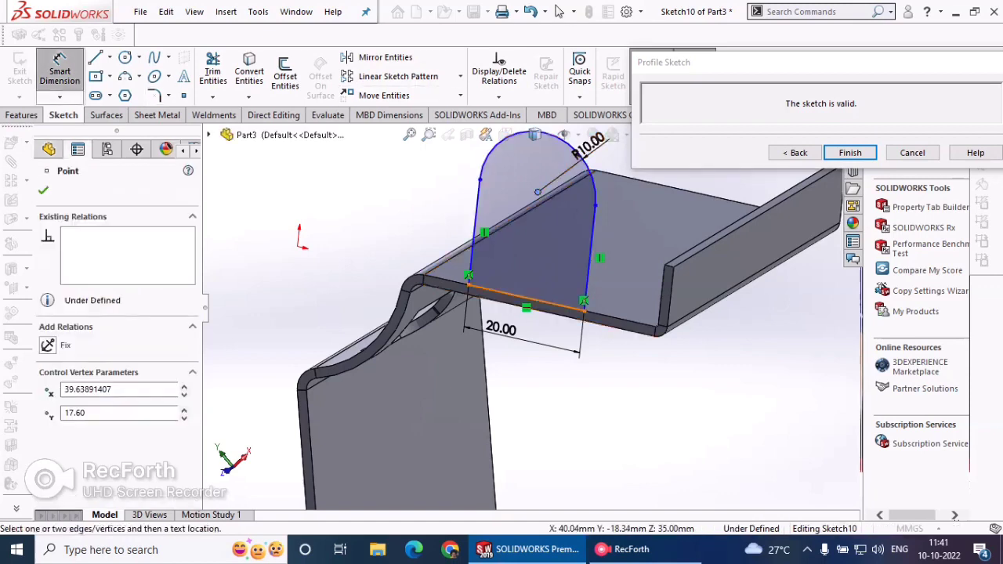
pyautogui.click(530, 300)
pyautogui.click(615, 263)
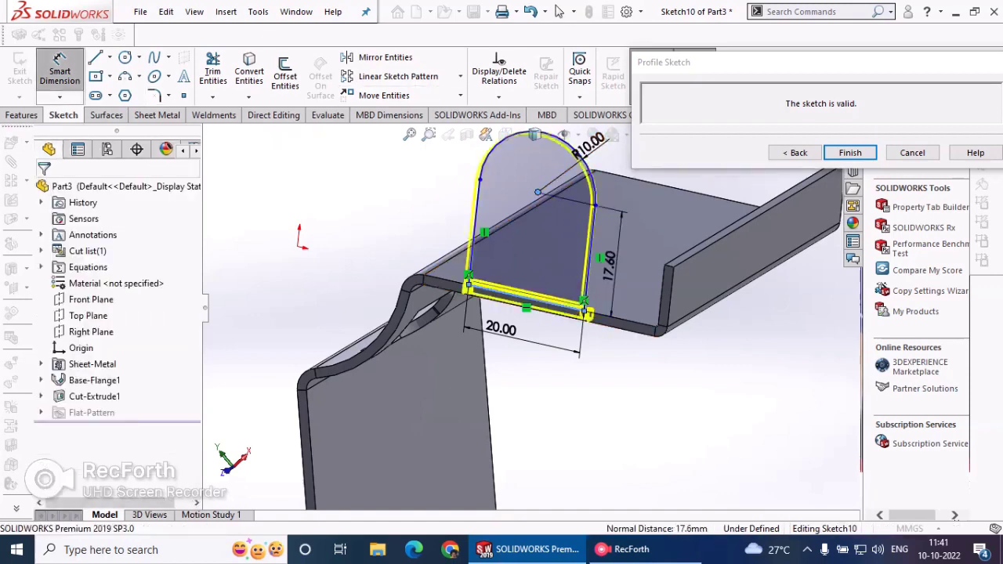
pyautogui.write('14')
pyautogui.press('Return')
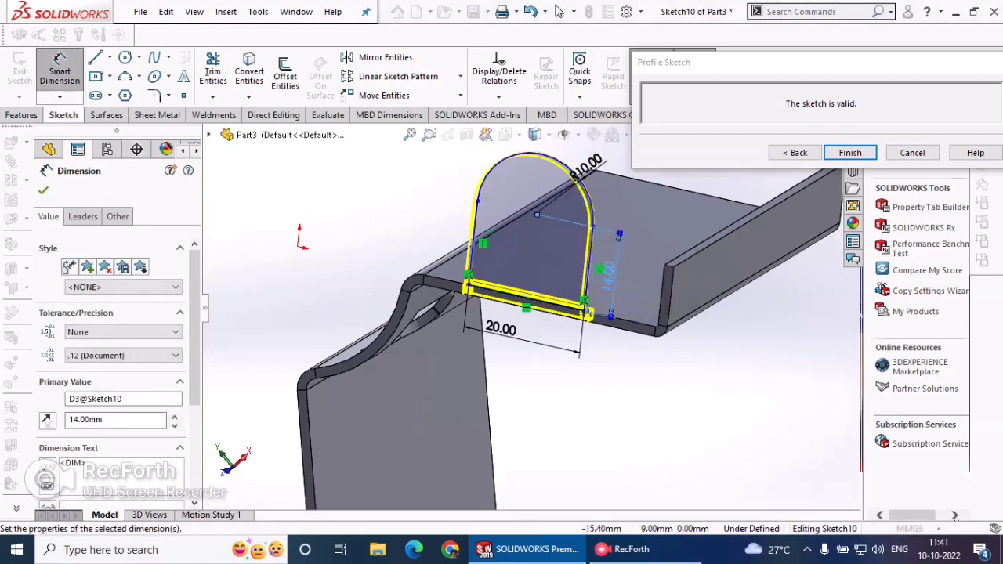
pyautogui.click(44, 191)
pyautogui.click(124, 57)
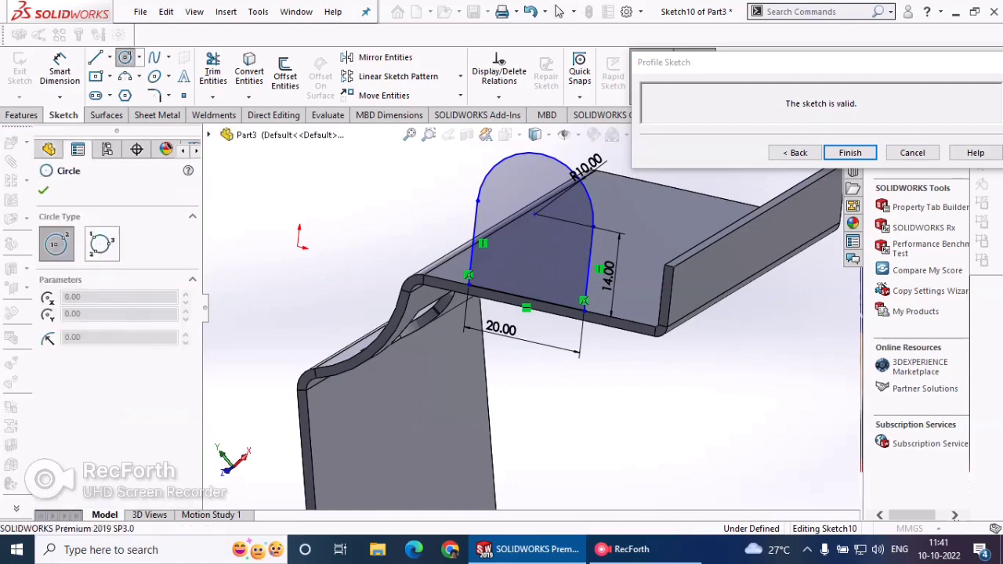
pyautogui.click(43, 191)
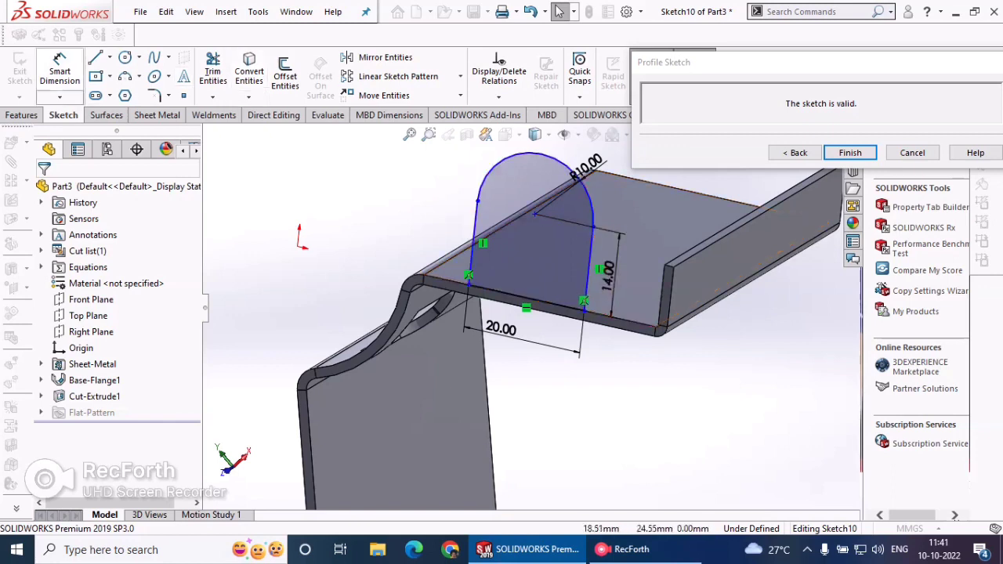
# - Dimension the distance along the edge from the arc's center to the wall's corner at the upturned lip to 22 mm
pyautogui.click(60, 71)
pyautogui.click(534, 213)
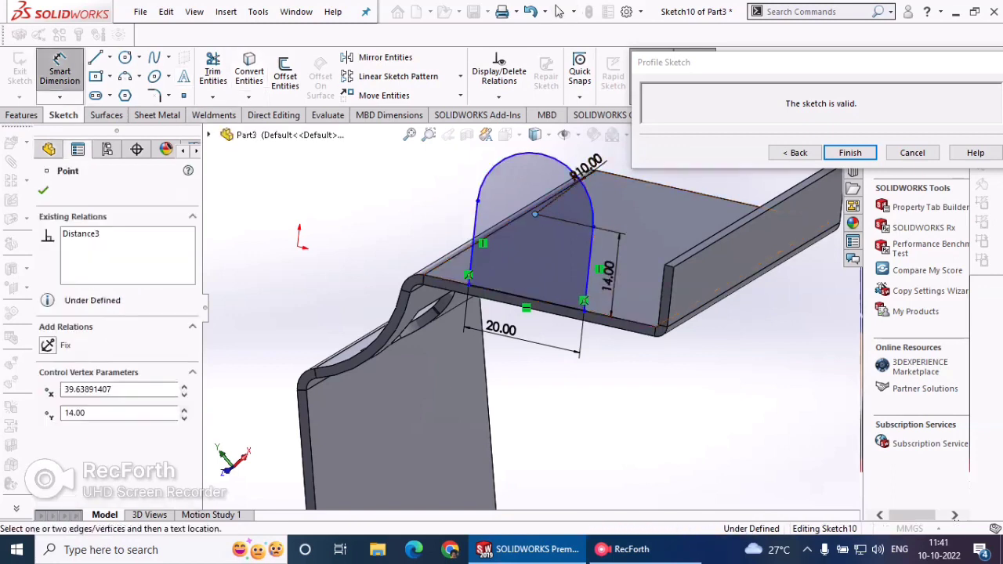
pyautogui.click(671, 300)
pyautogui.click(616, 388)
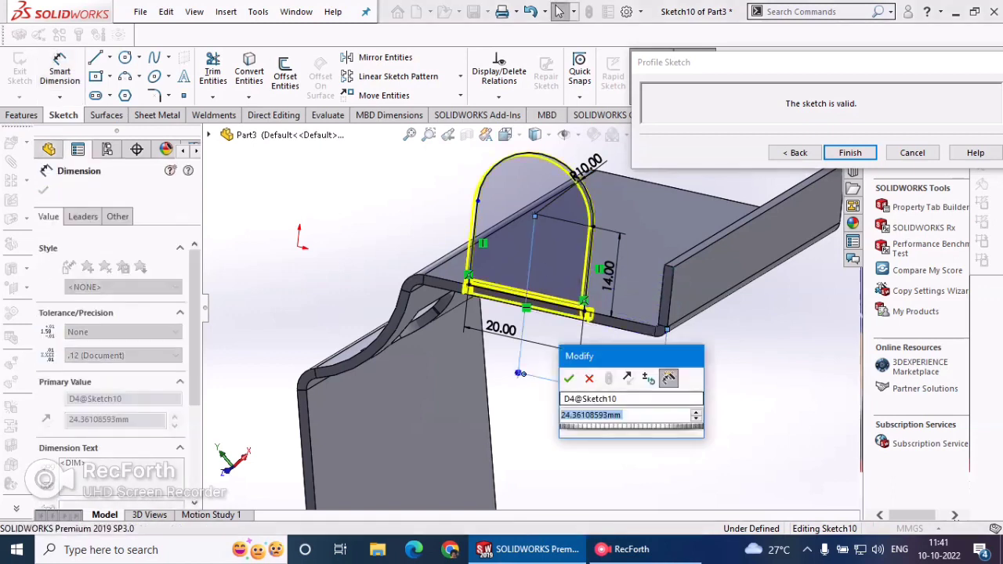
pyautogui.write('22')
pyautogui.click(569, 378)
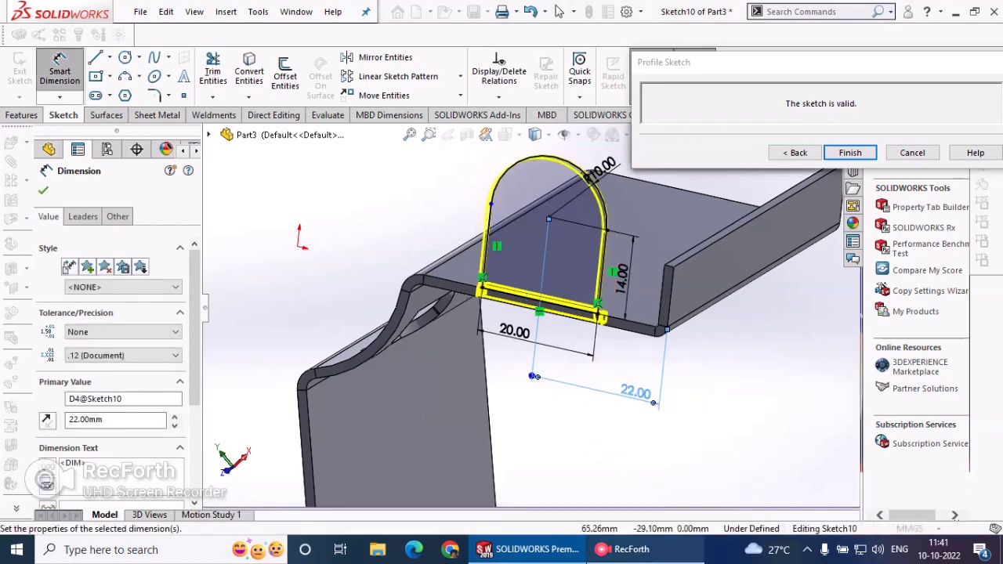
# - Return from the profile sketch to the edge flange settings and create the round-topped flange at 90 degrees
pyautogui.moveTo(644, 550)
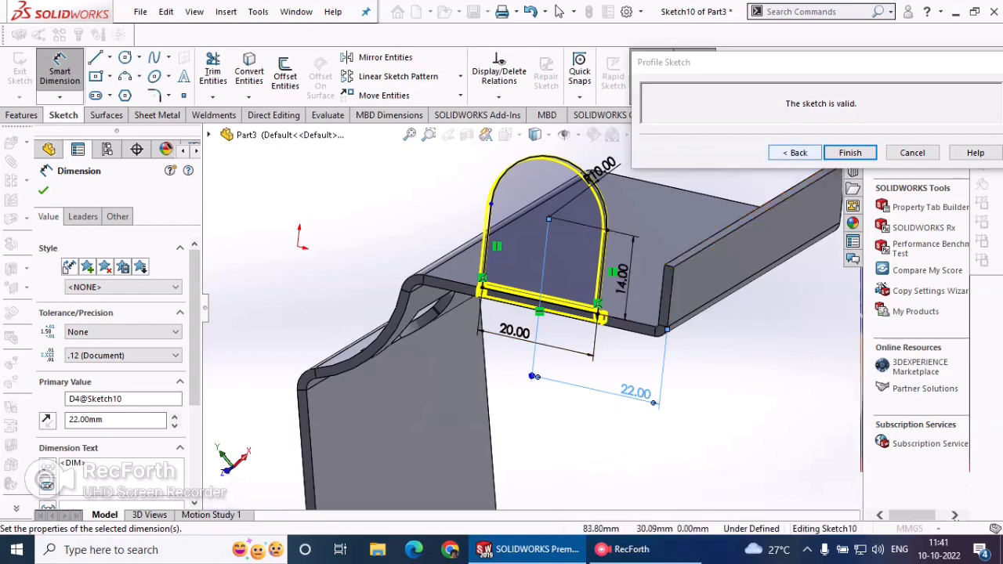
pyautogui.click(795, 153)
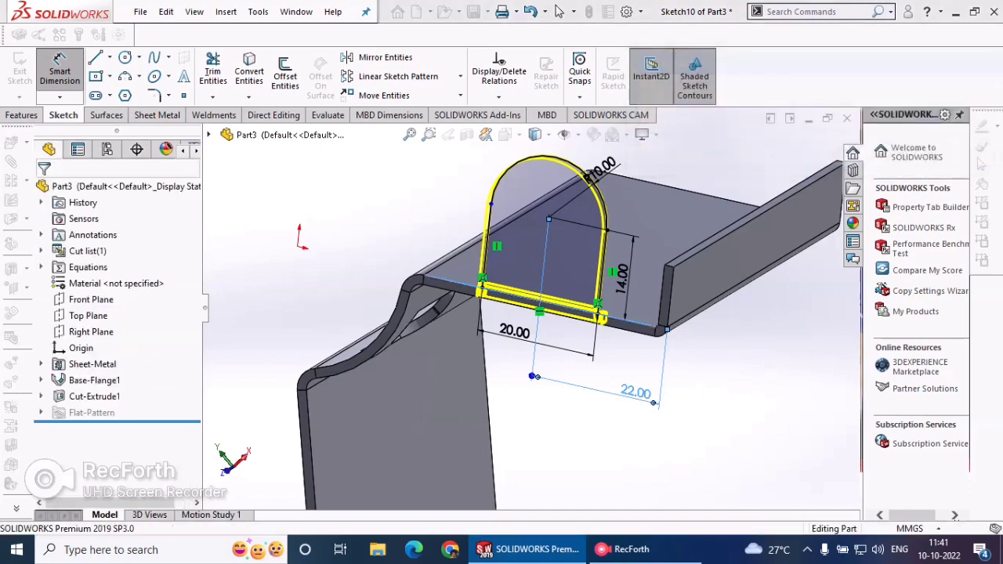
pyautogui.moveTo(690, 251); pyautogui.dragTo(650, 302, button='middle')
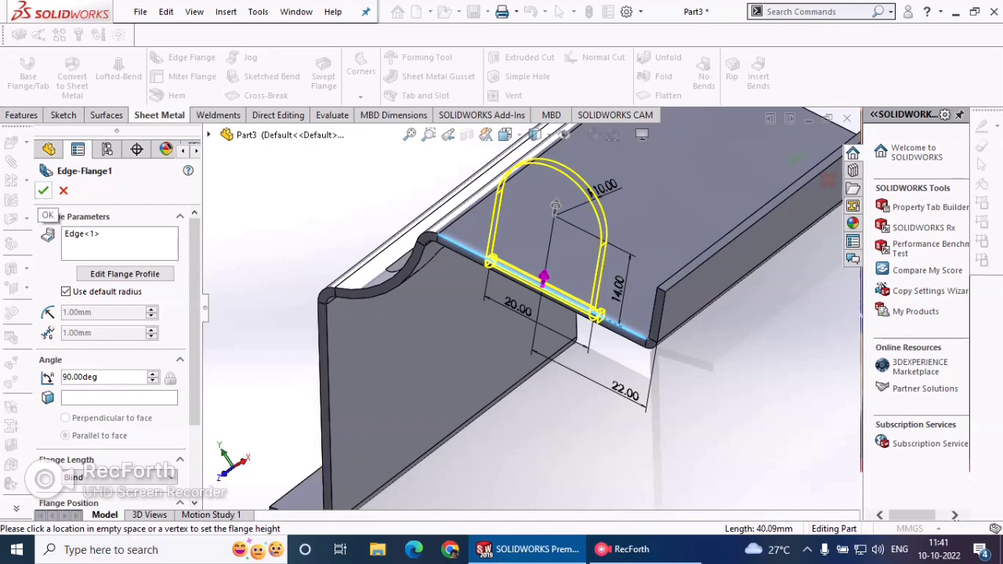
pyautogui.click(43, 191)
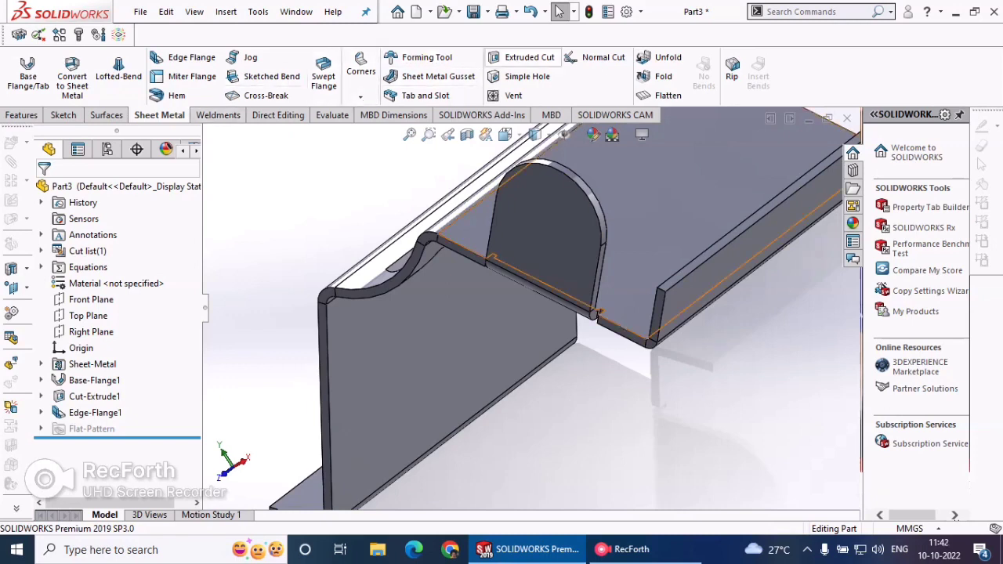
pyautogui.click(519, 76)
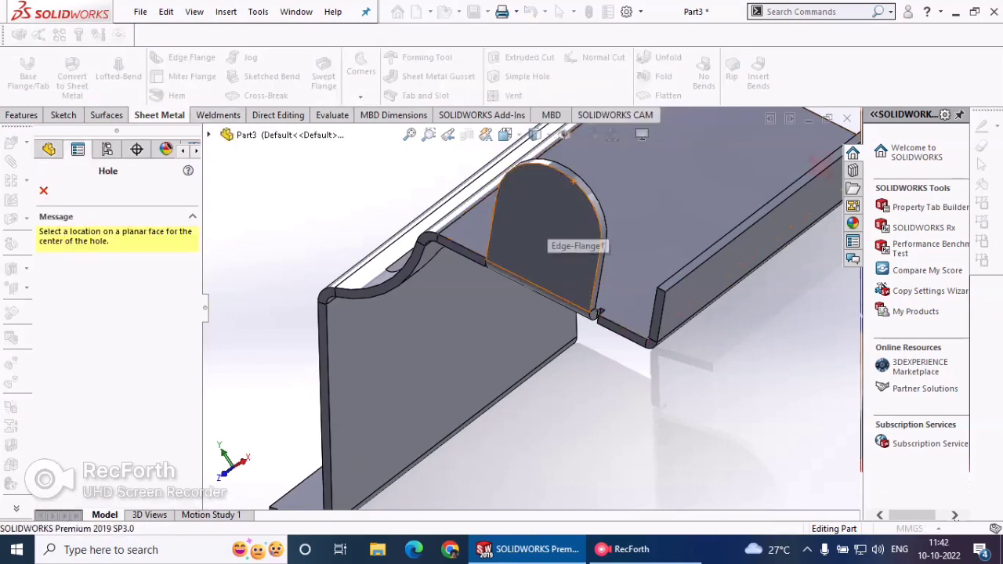
pyautogui.click(598, 312)
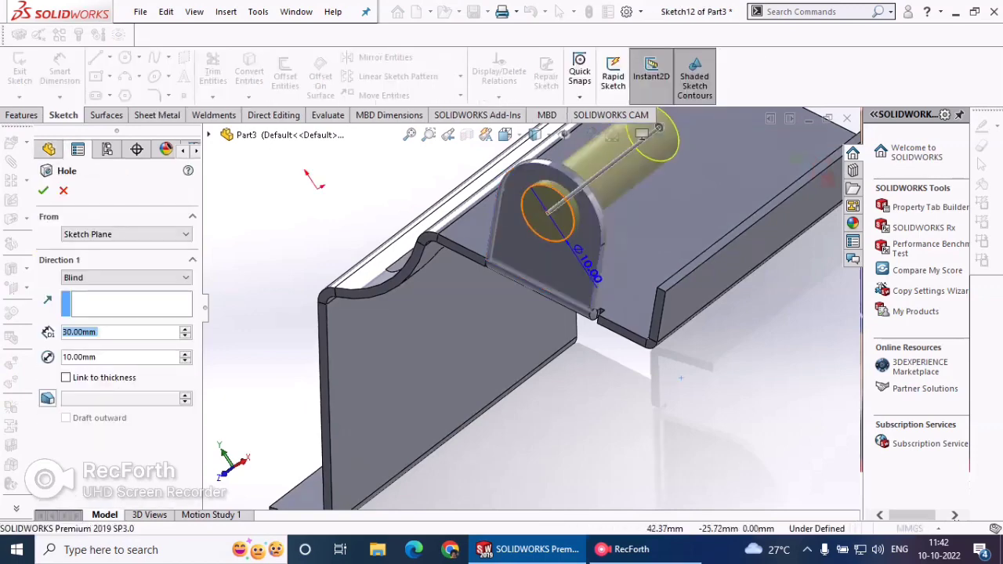
pyautogui.moveTo(555, 226); pyautogui.dragTo(569, 185, button='middle')
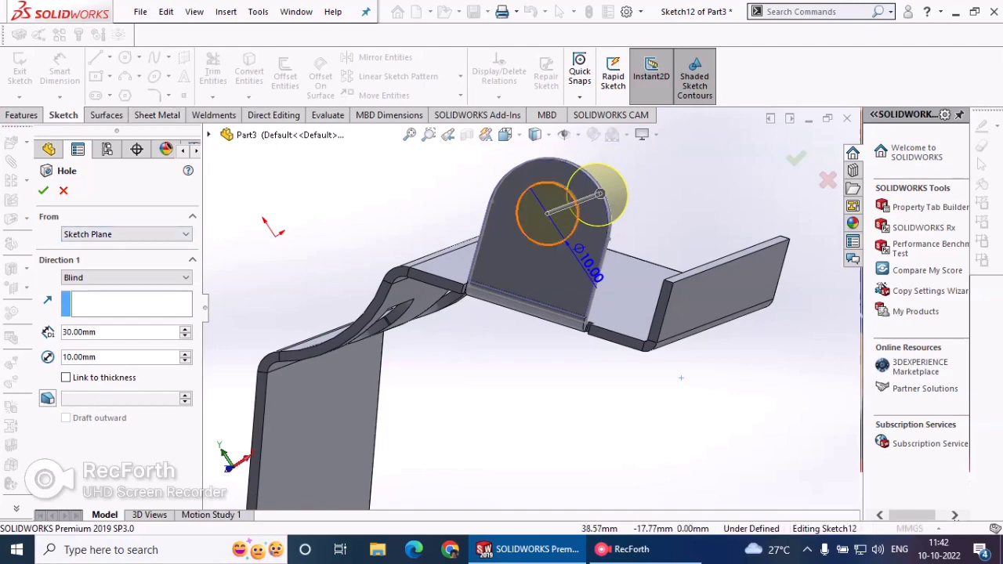
pyautogui.moveTo(615, 242)
pyautogui.mouseDown(button='middle')
pyautogui.moveTo(666, 248)
pyautogui.moveTo(578, 221)
pyautogui.moveTo(616, 234)
pyautogui.mouseUp(button='middle')
pyautogui.press('Escape')
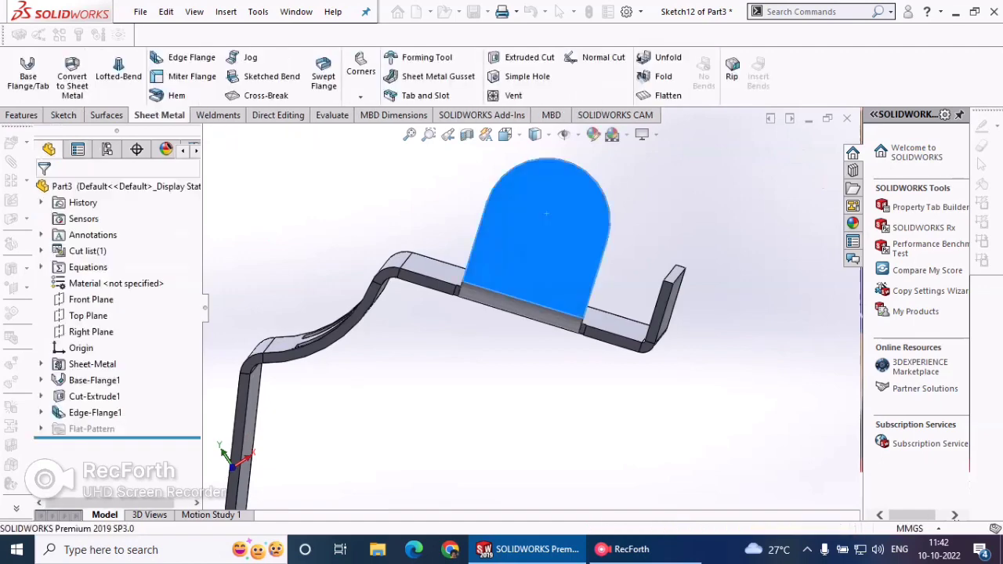
# - Start a sketch on the flat face of the round-topped flange, viewed normal to the face
pyautogui.click(546, 214)
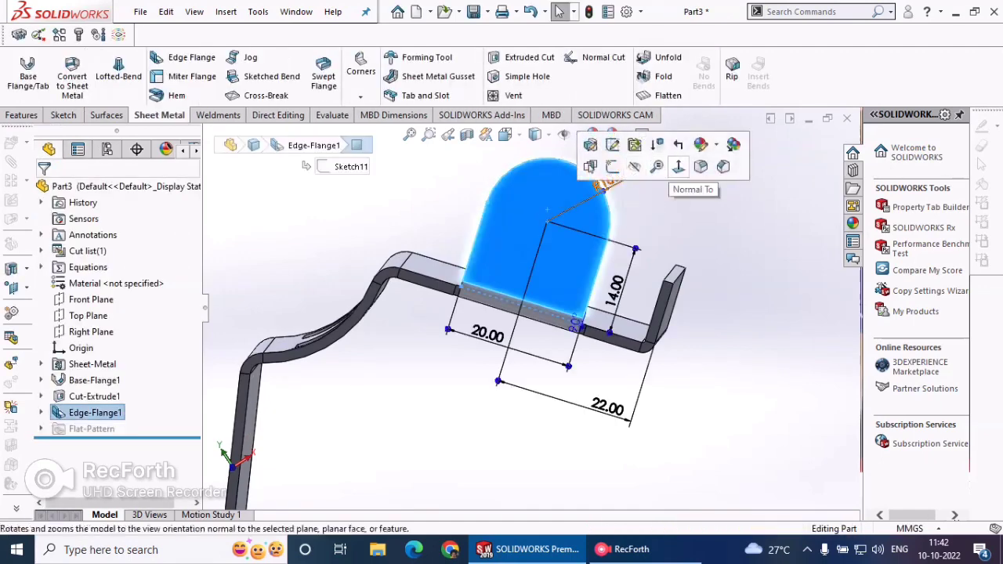
pyautogui.click(679, 166)
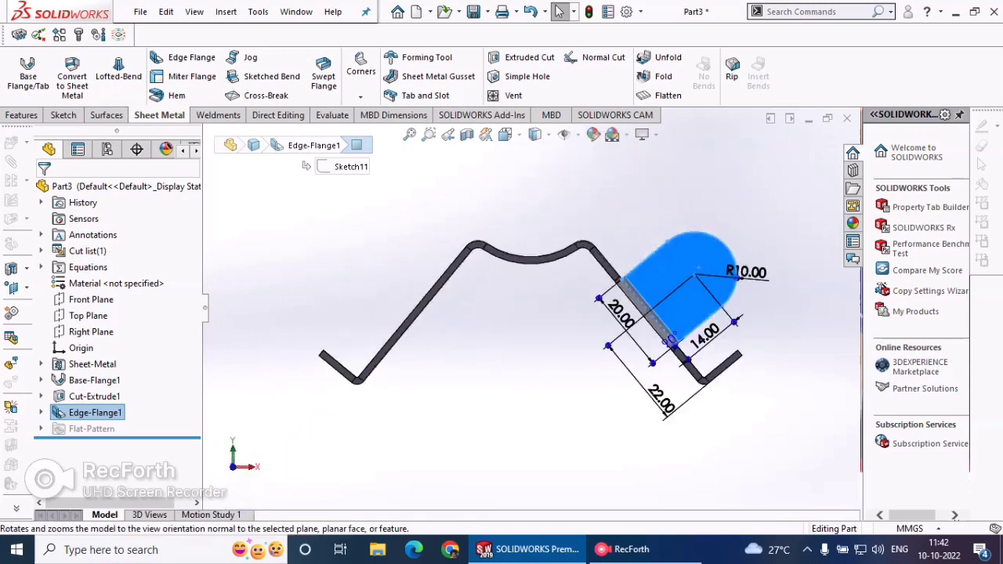
pyautogui.scroll(-2, 776, 236)
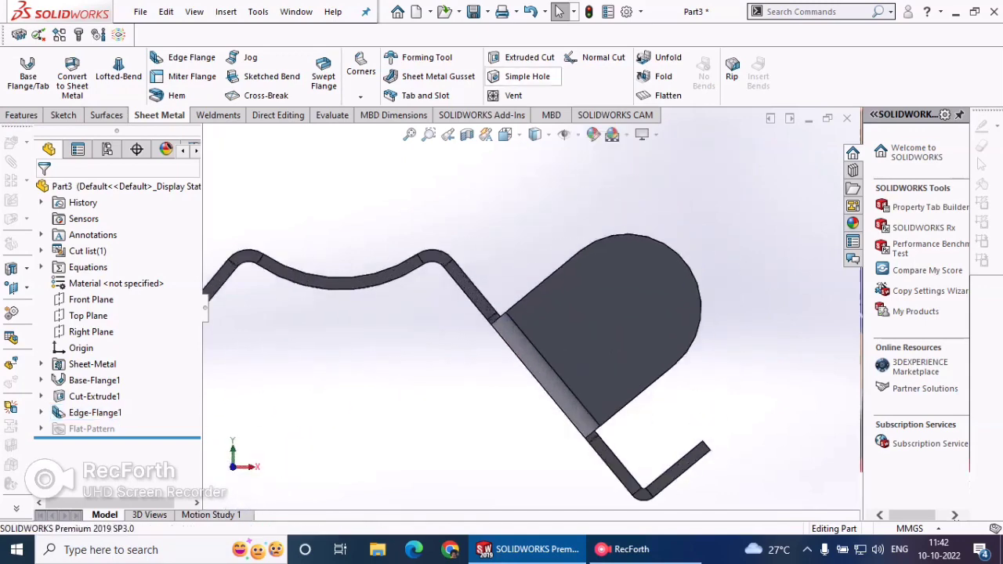
pyautogui.click(527, 77)
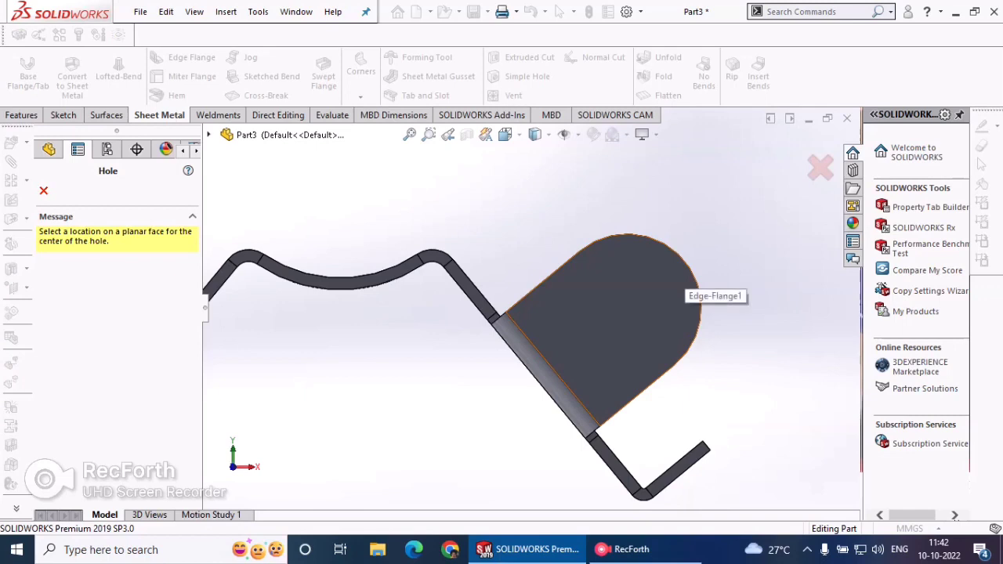
pyautogui.press('Escape')
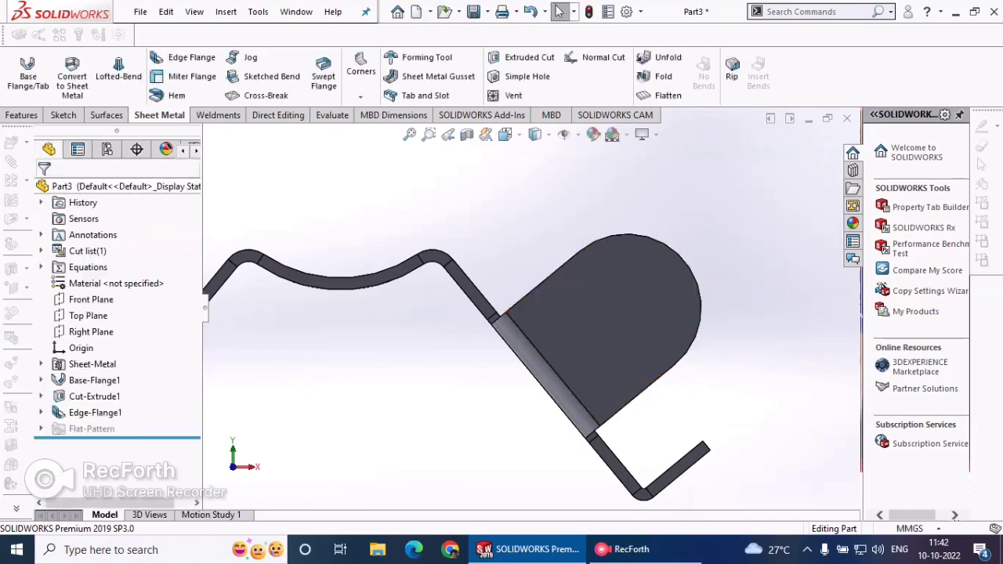
pyautogui.click(640, 272)
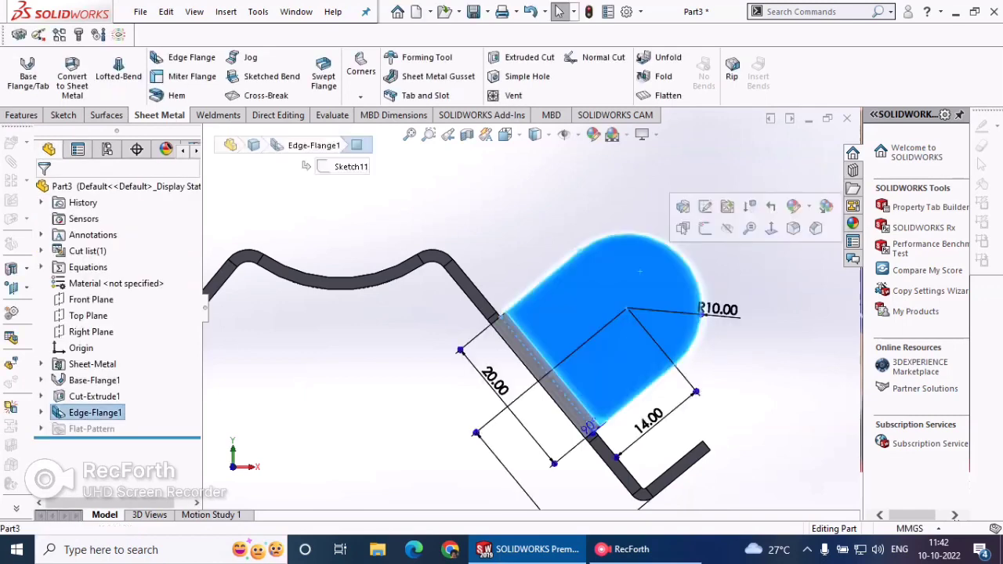
pyautogui.click(705, 228)
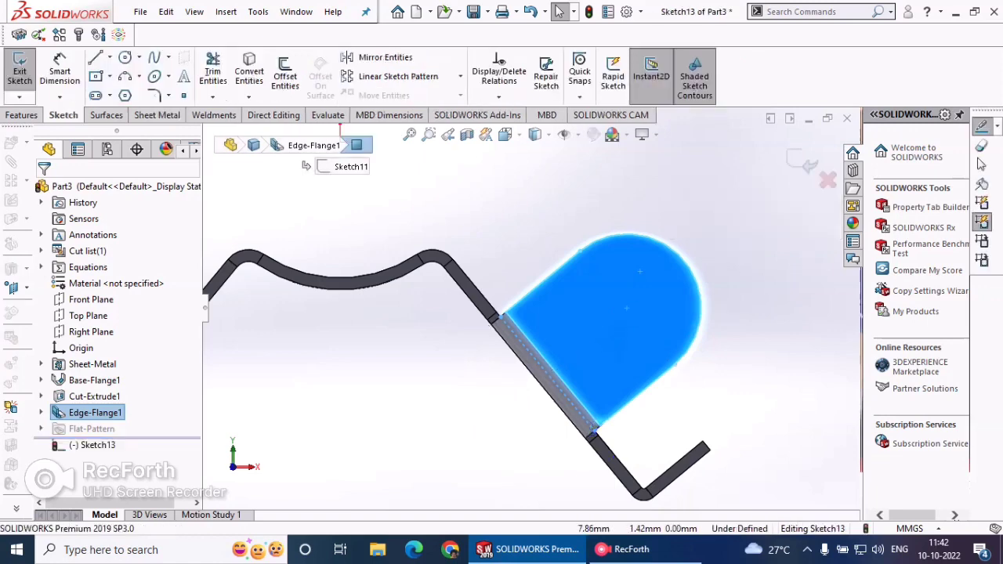
# - Sketch a circle about 2.8 mm in radius, centered on the center point of the flange's top arc
pyautogui.click(156, 114)
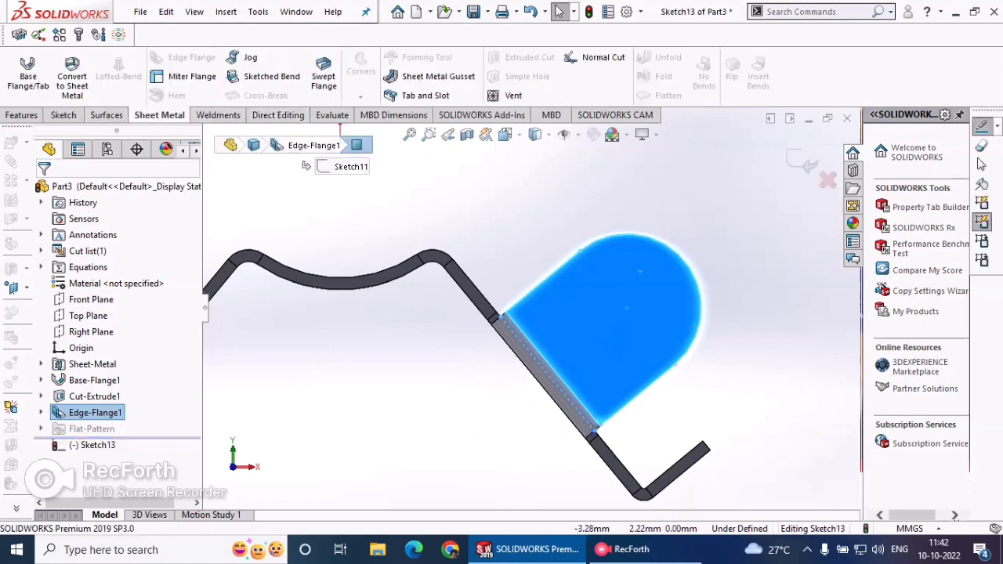
pyautogui.click(64, 114)
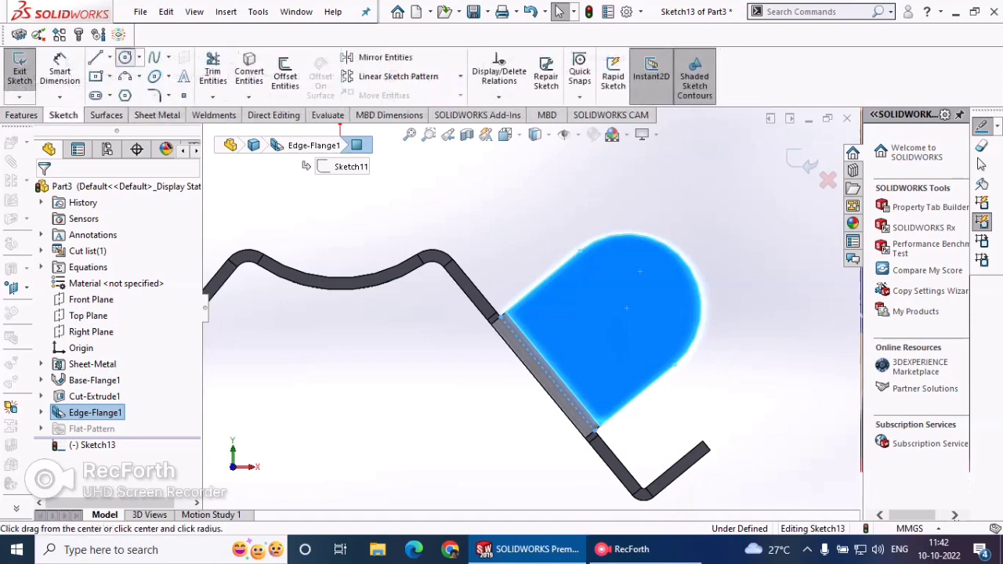
pyautogui.click(125, 57)
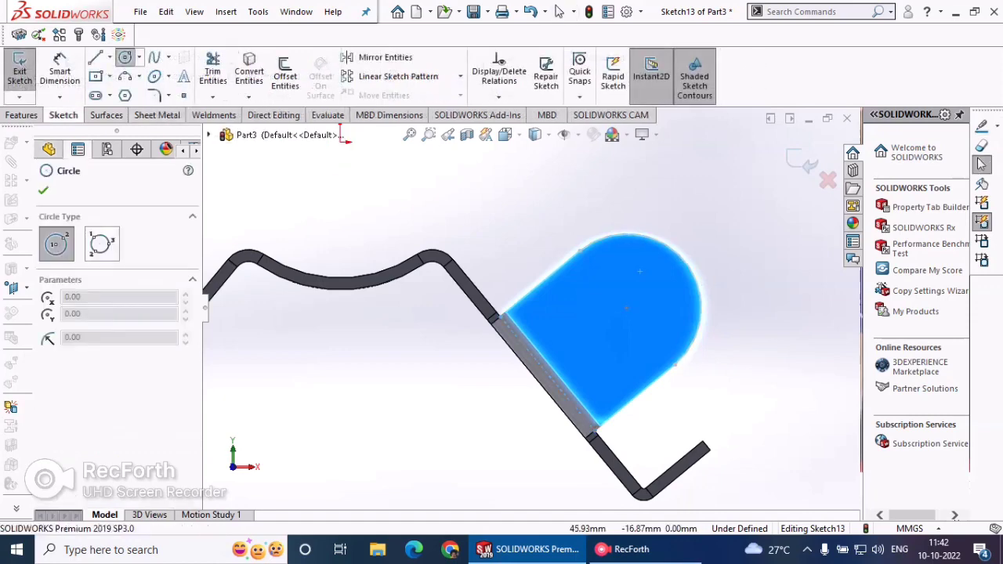
pyautogui.click(627, 308)
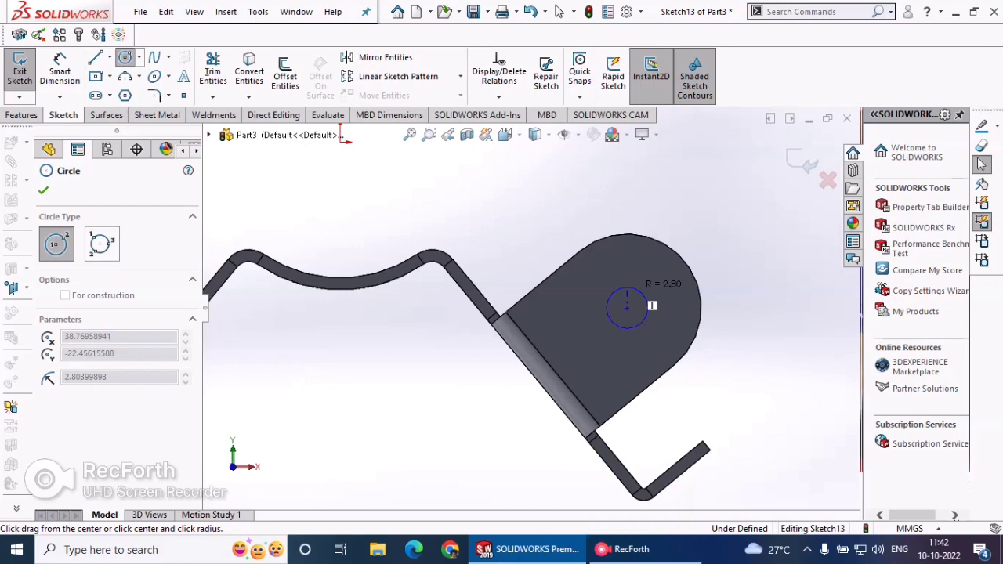
pyautogui.click(649, 308)
# - Dimension the circle's diameter to 5 mm and cut it through the flange with an Extruded Cut
pyautogui.click(59, 69)
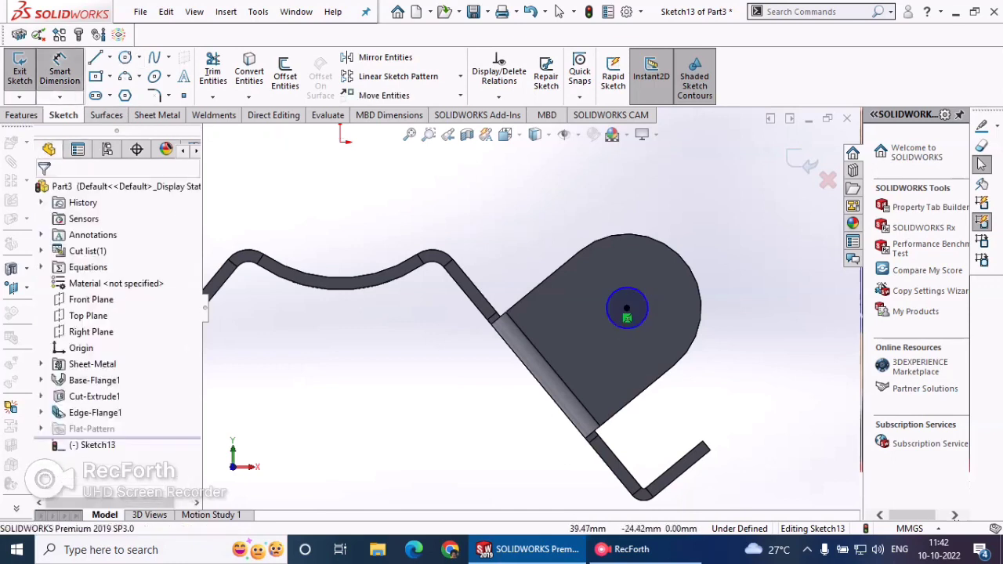
pyautogui.click(638, 298)
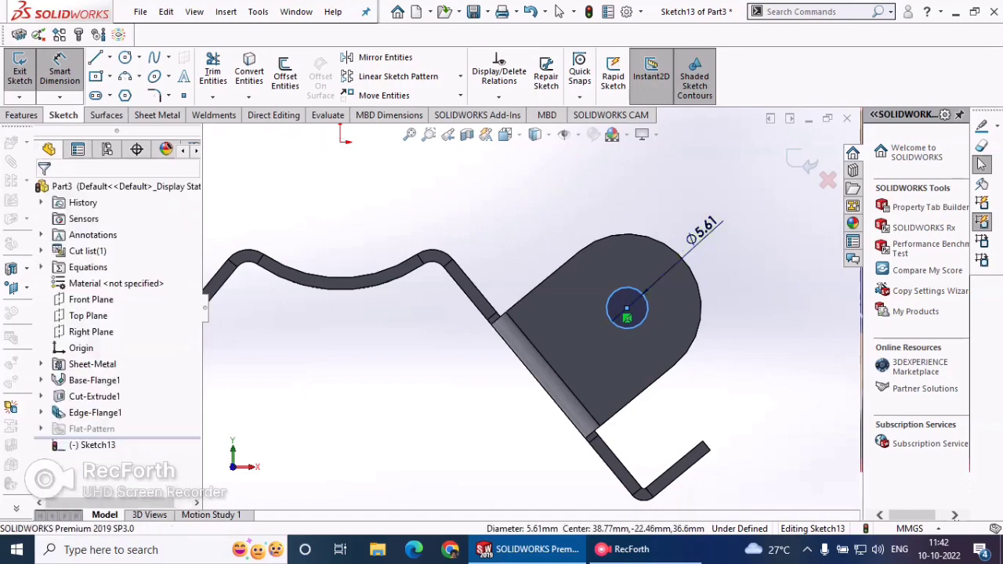
pyautogui.click(705, 228)
pyautogui.write('5')
pyautogui.press('Return')
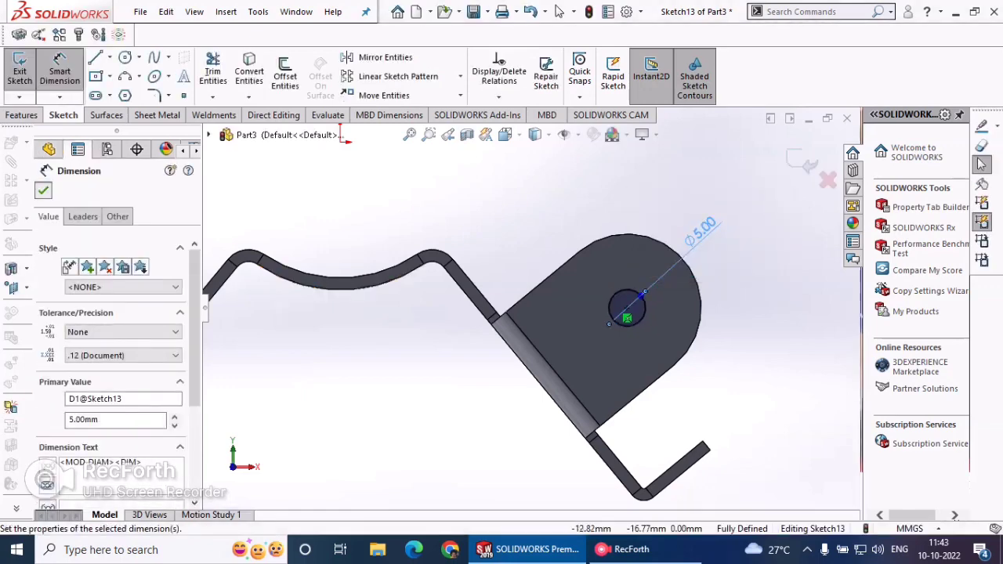
pyautogui.click(44, 190)
pyautogui.click(22, 115)
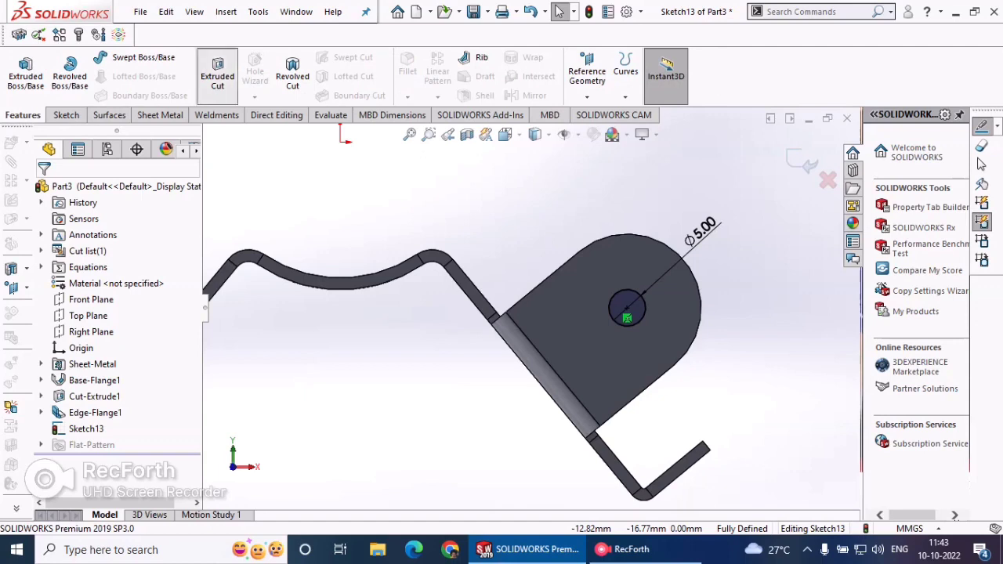
pyautogui.click(217, 76)
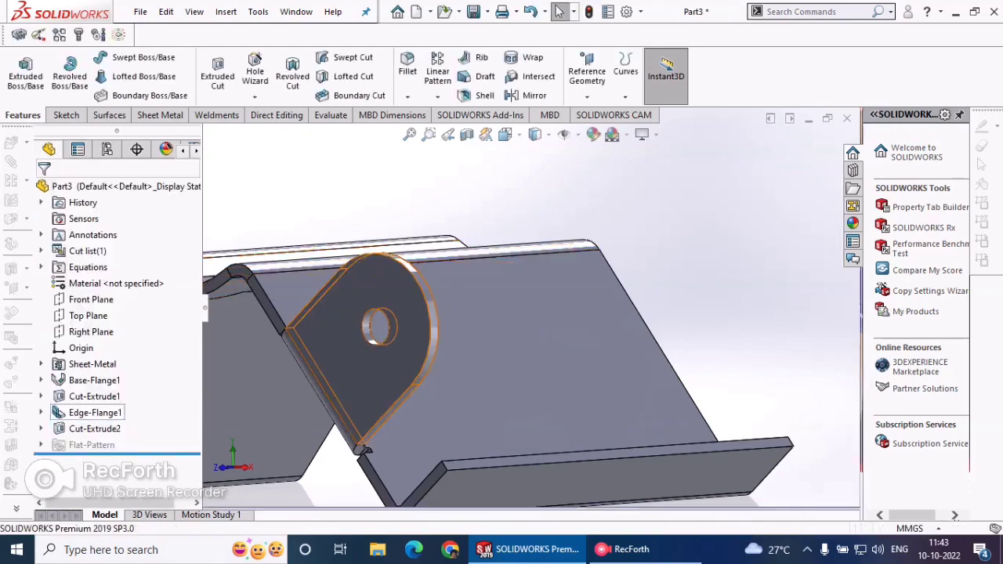
# - Edit the round-topped edge flange to use a custom rectangular relief without relief ratio and set the relief width to 2 mm
pyautogui.click(94, 412)
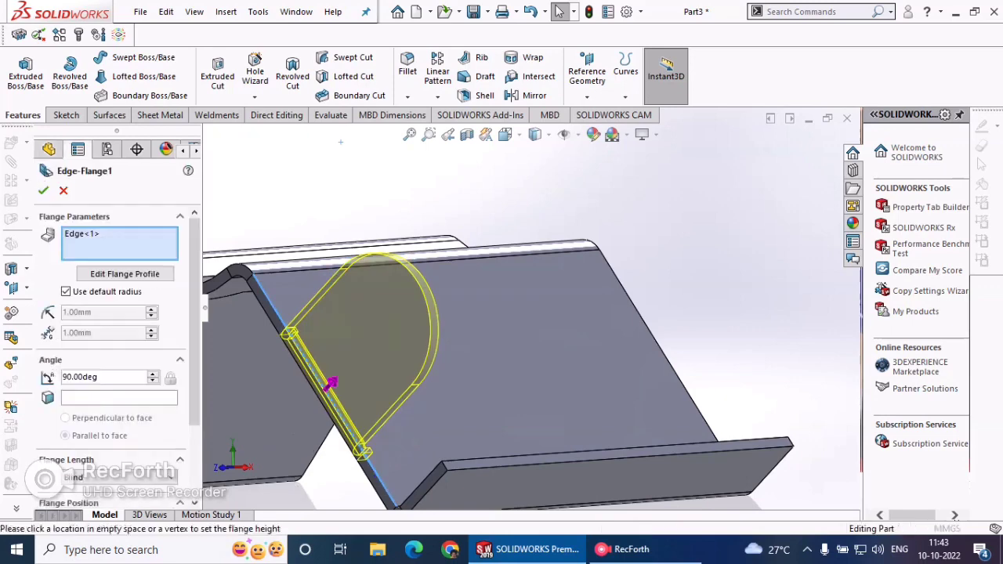
pyautogui.moveTo(195, 314); pyautogui.dragTo(194, 391)
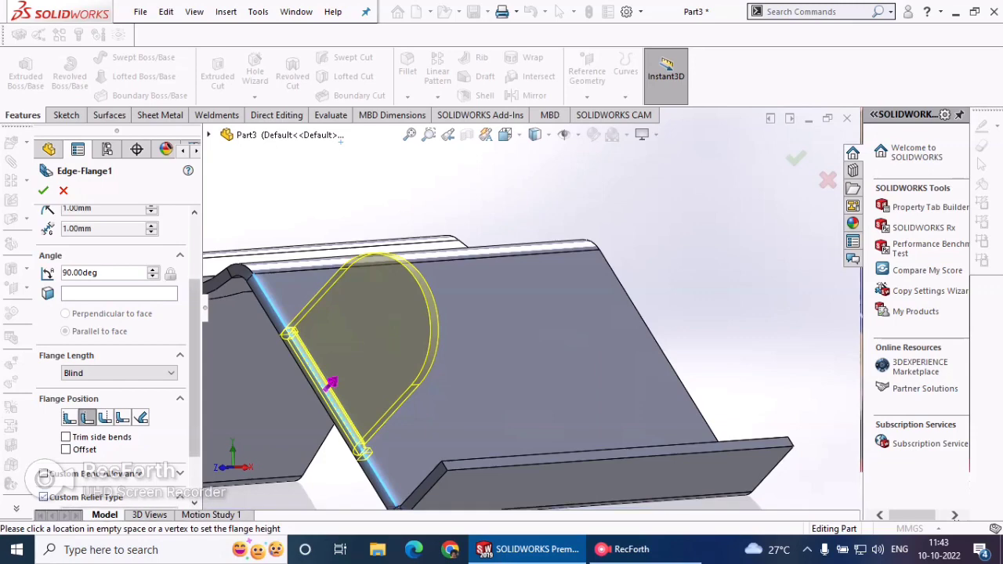
pyautogui.scroll(-2, 118, 353)
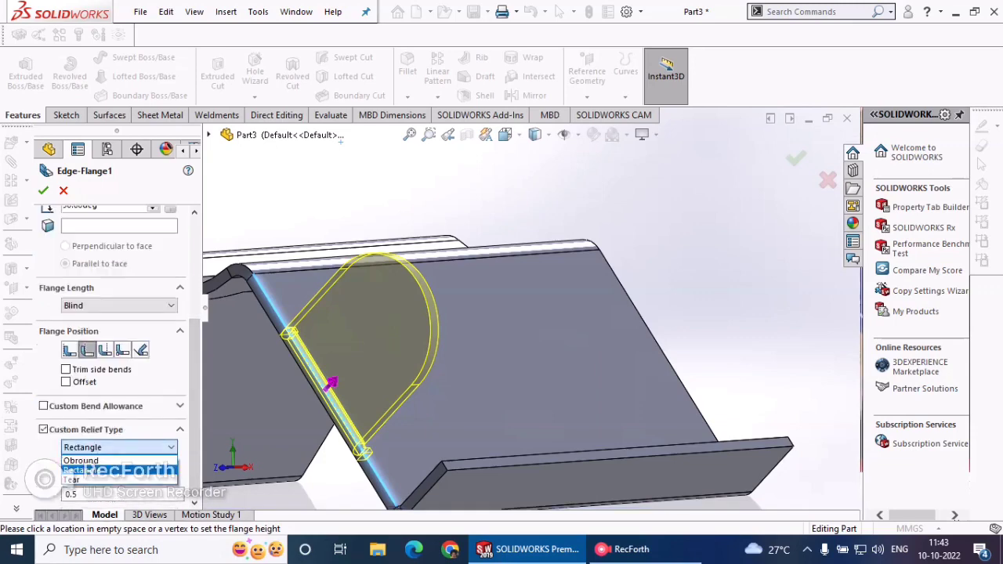
pyautogui.click(78, 470)
pyautogui.doubleClick(66, 483)
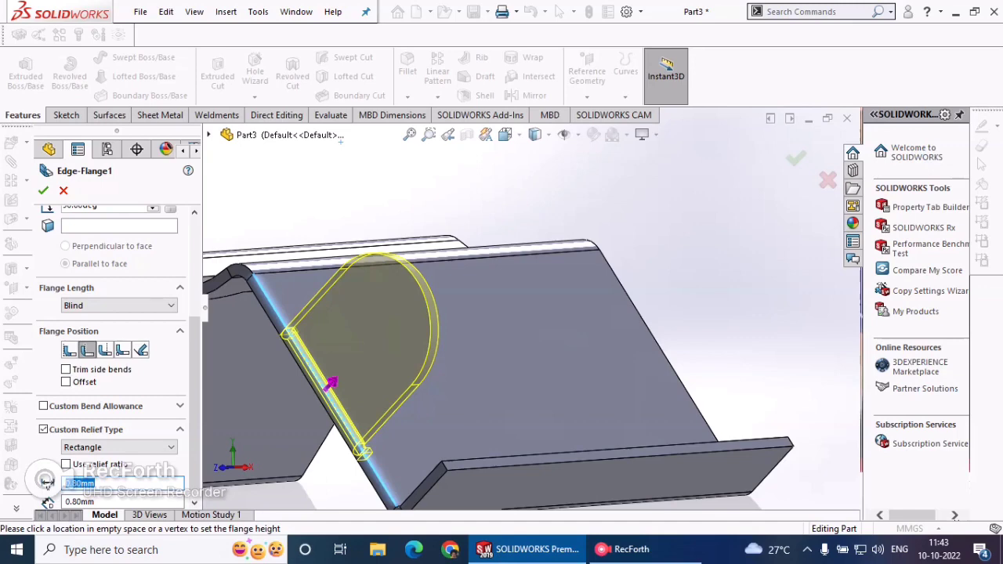
pyautogui.write('2.')
pyautogui.press('Return')
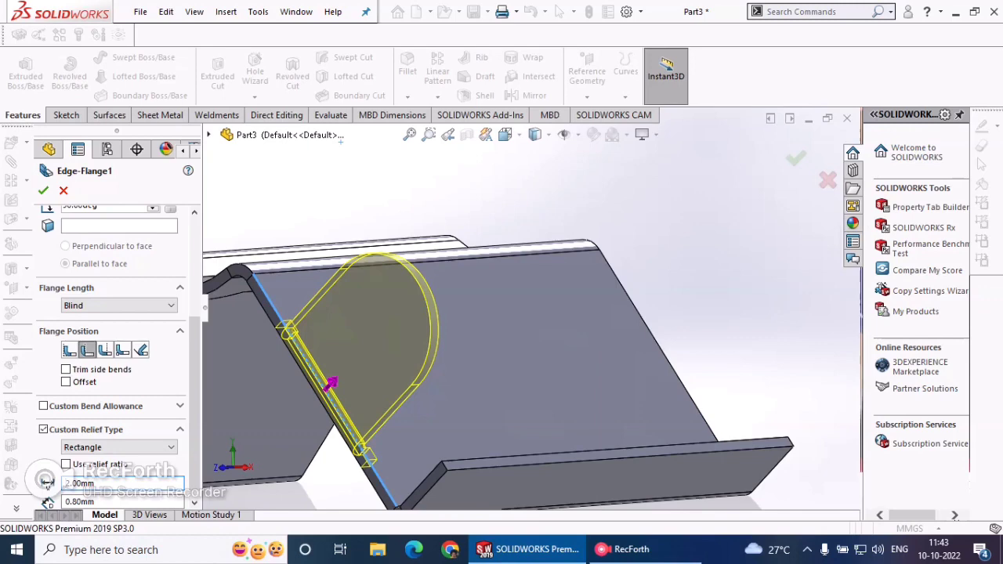
# - Set the rectangular relief's depth to 1 mm and apply the edge flange changes
pyautogui.press('Tab')
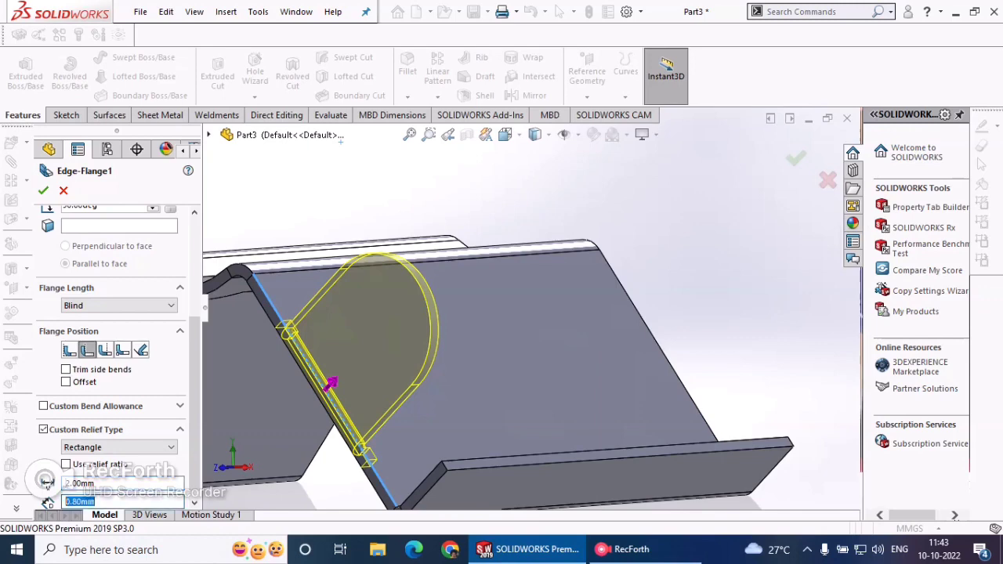
pyautogui.write('1.')
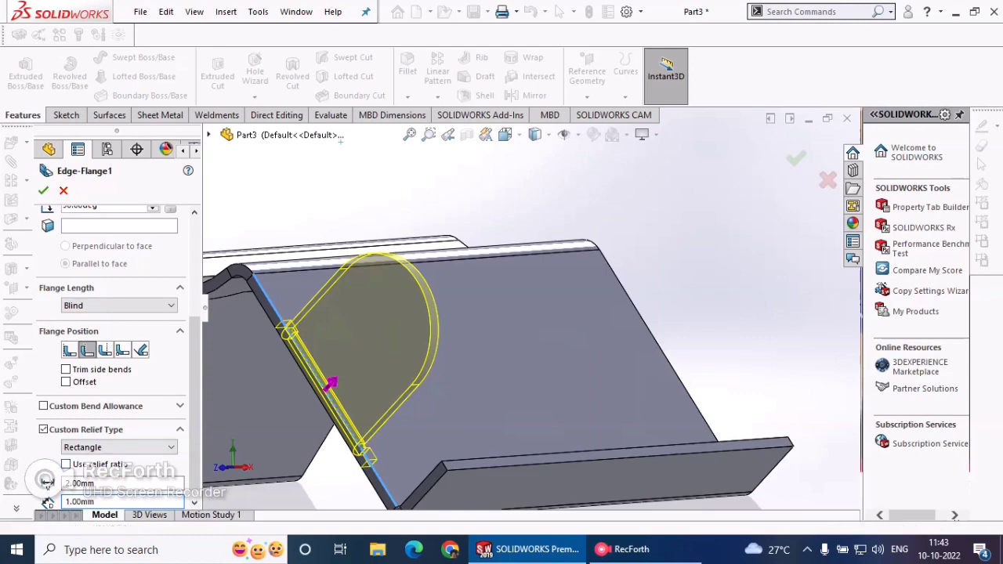
pyautogui.press('Return')
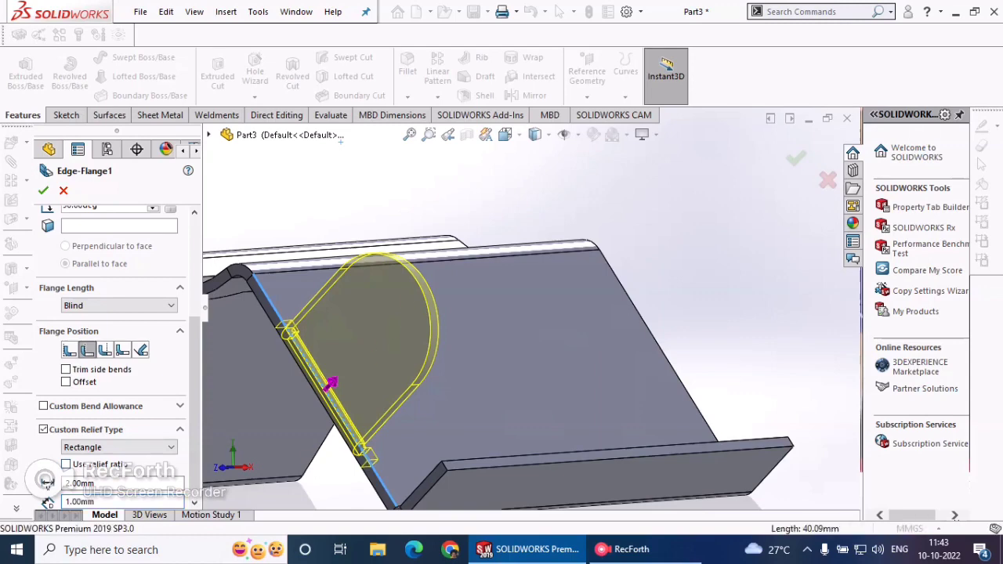
pyautogui.moveTo(340, 140); pyautogui.dragTo(435, 218, button='middle')
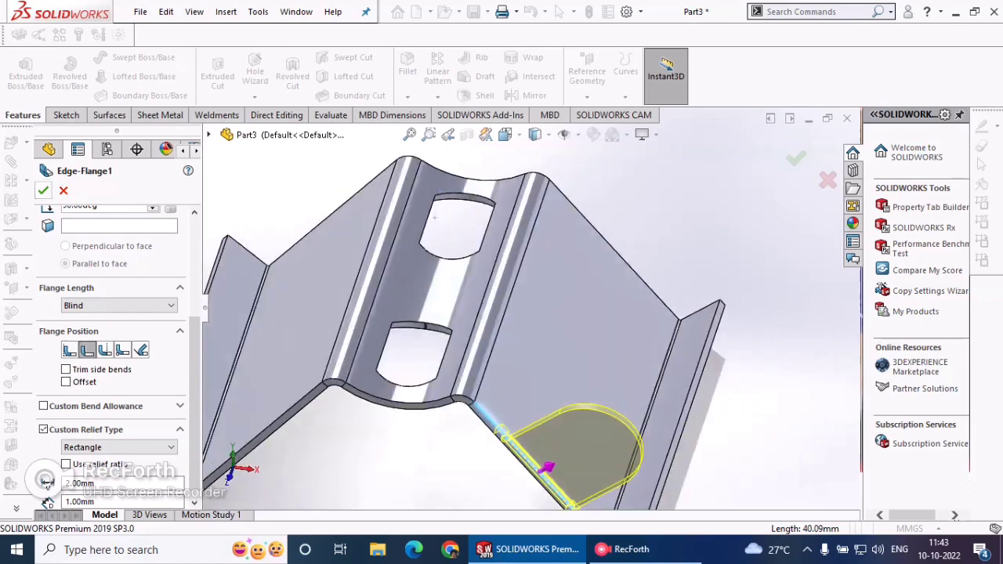
pyautogui.click(43, 190)
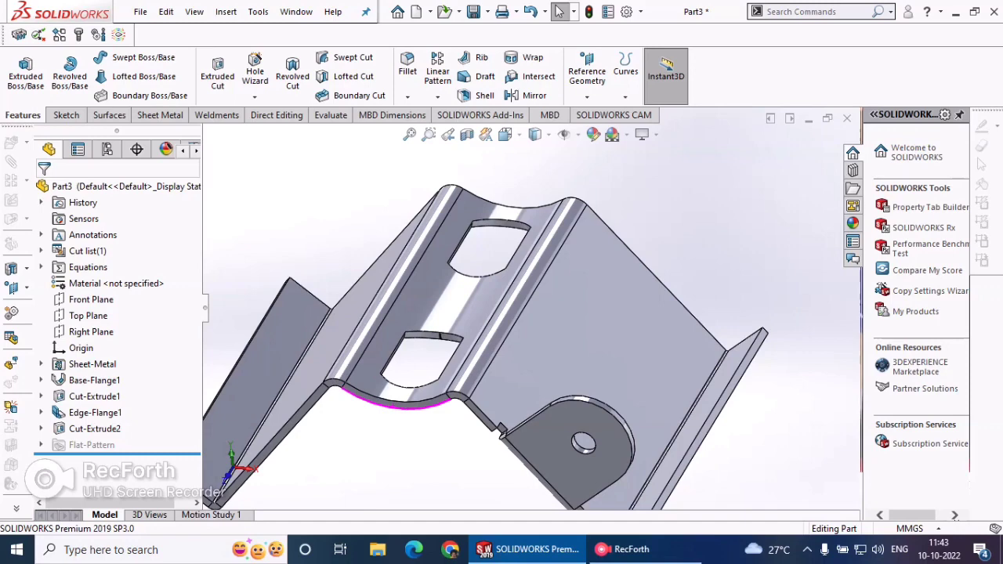
# - Mirror the round-topped edge flange and its hole cut about the Front Plane to the opposite end of the sloped wall
pyautogui.moveTo(408, 407); pyautogui.dragTo(321, 391, button='middle')
pyautogui.moveTo(388, 400); pyautogui.dragTo(541, 419, button='middle')
pyautogui.moveTo(645, 549)
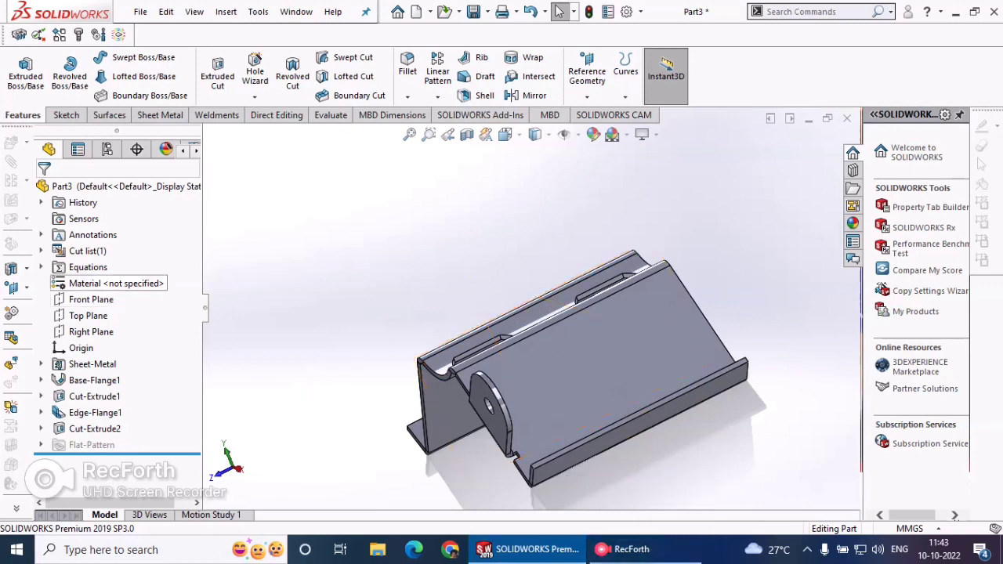
pyautogui.click(91, 299)
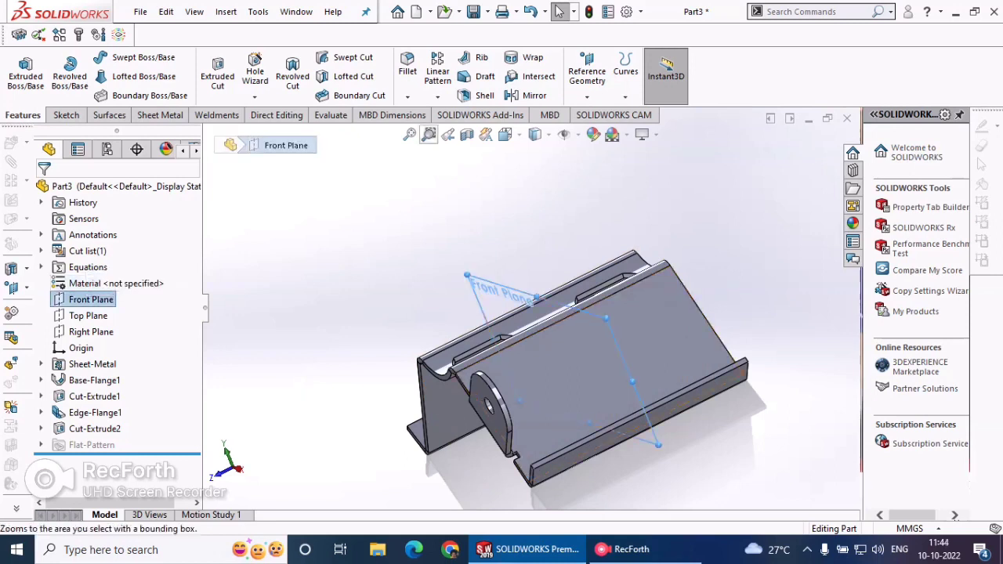
pyautogui.click(535, 95)
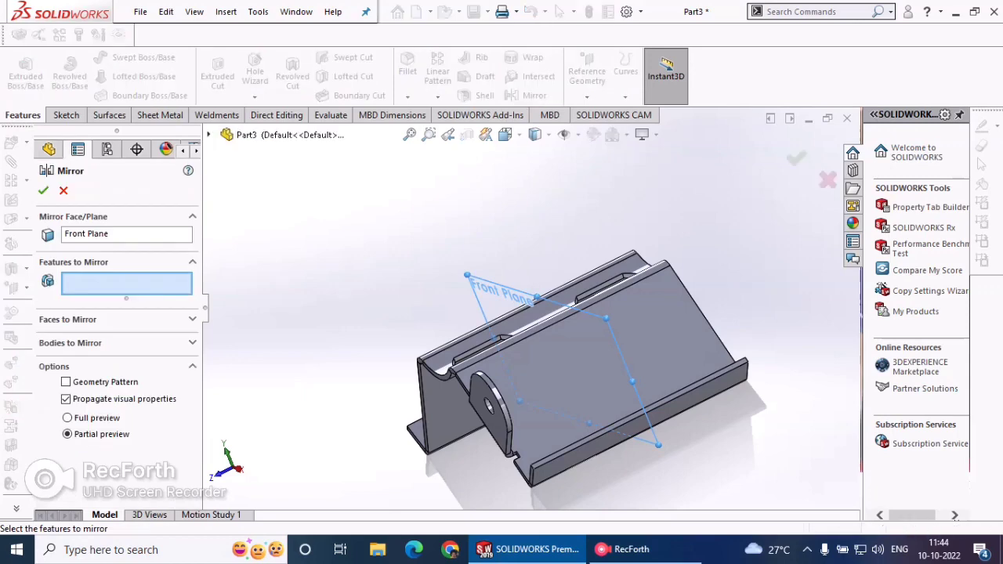
pyautogui.click(208, 135)
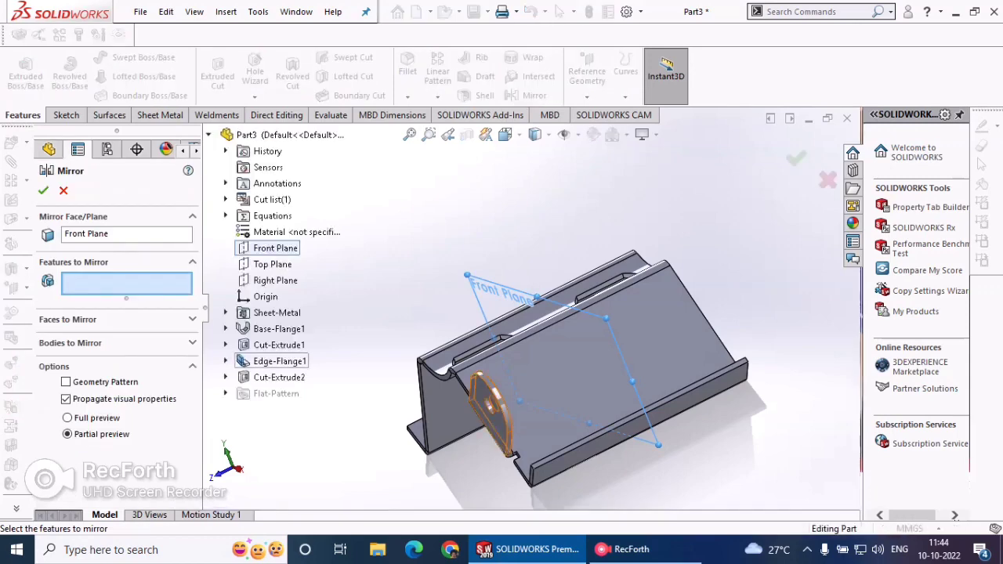
pyautogui.click(489, 401)
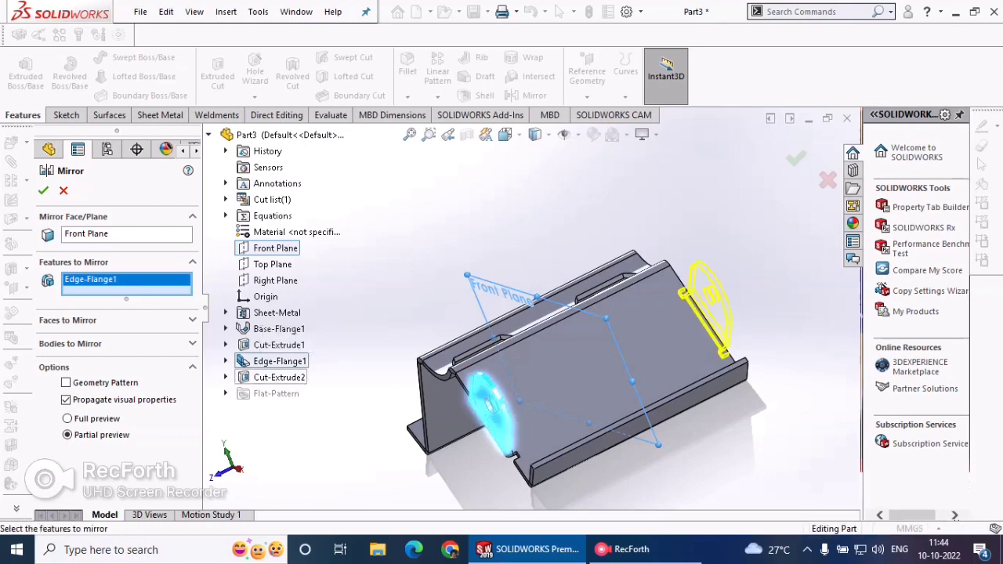
pyautogui.click(279, 377)
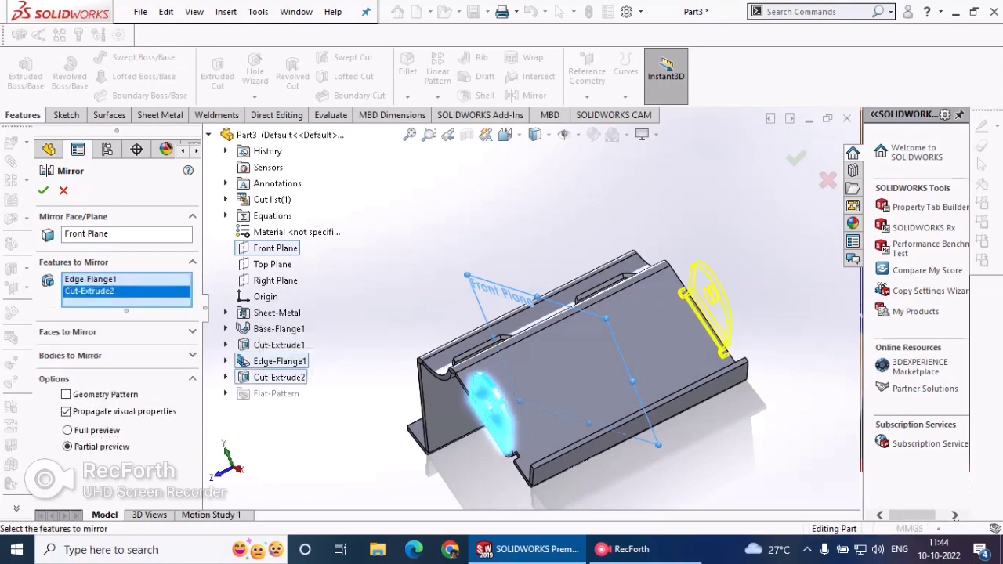
pyautogui.click(43, 191)
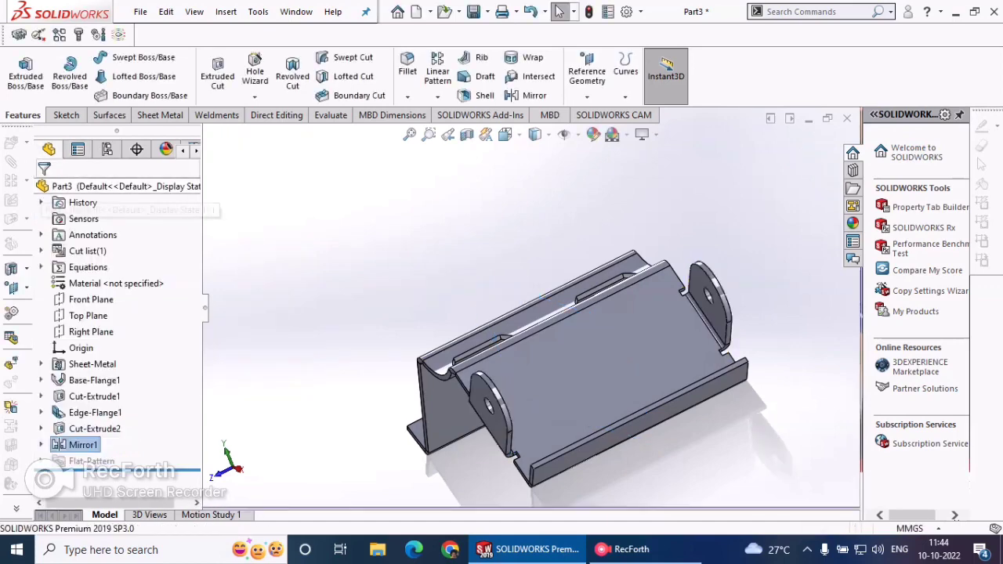
# - Save the bracket part
pyautogui.moveTo(517, 345); pyautogui.dragTo(600, 337, button='middle')
pyautogui.click(473, 11)
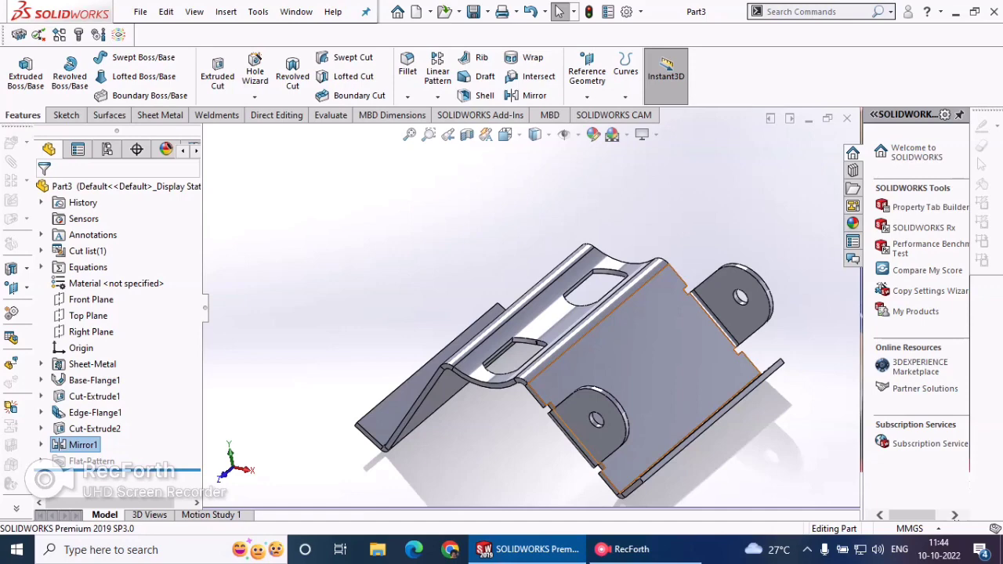
# - Start a sketch on the sloped wall's outer face and draw a circle of about 4.2 mm radius near one lower corner
pyautogui.click(680, 341)
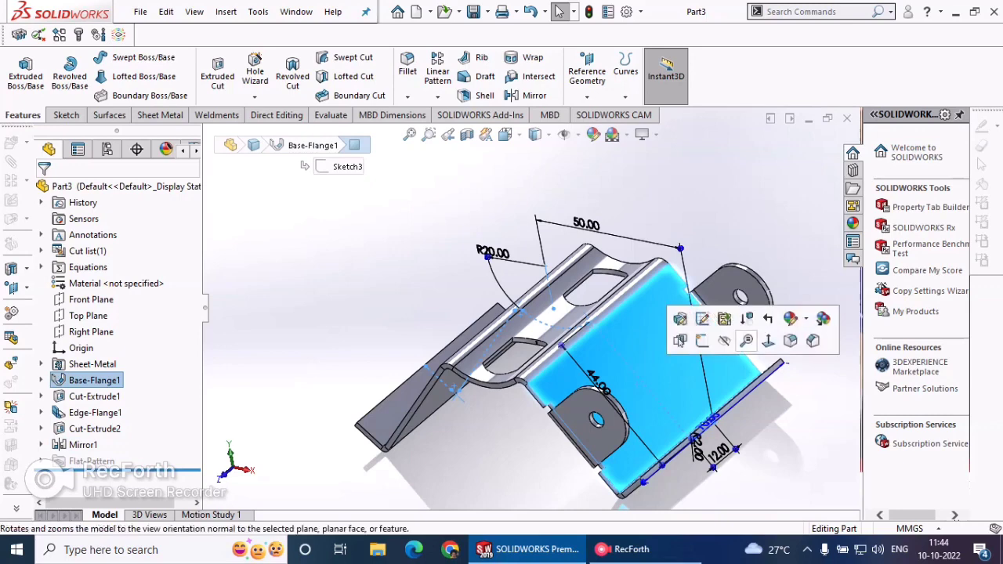
pyautogui.click(768, 341)
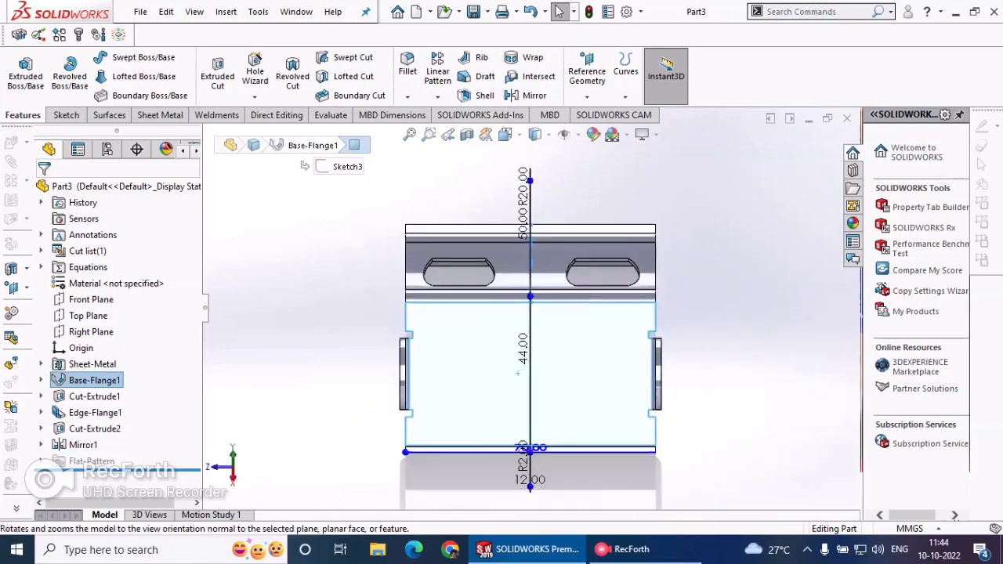
pyautogui.click(66, 114)
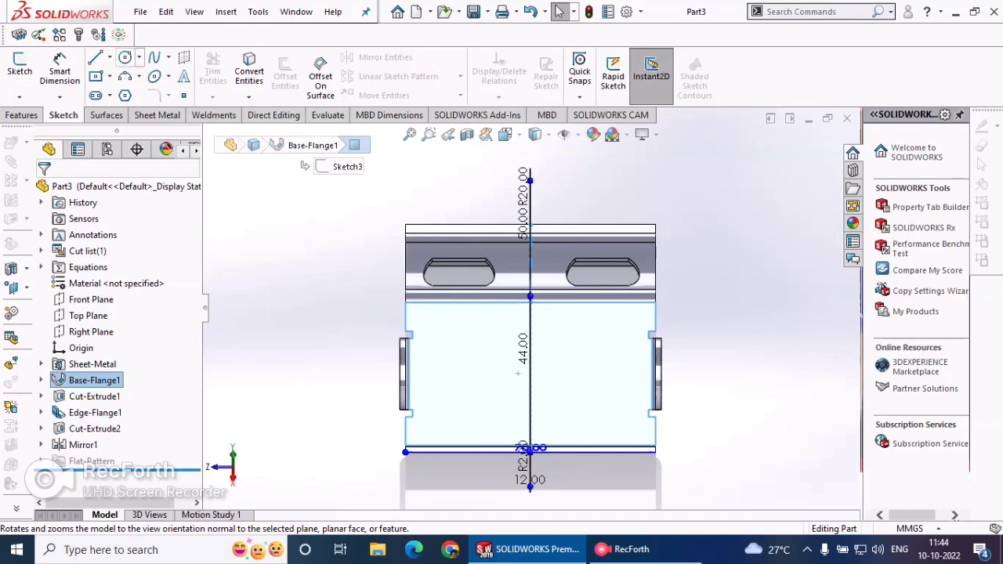
pyautogui.click(125, 57)
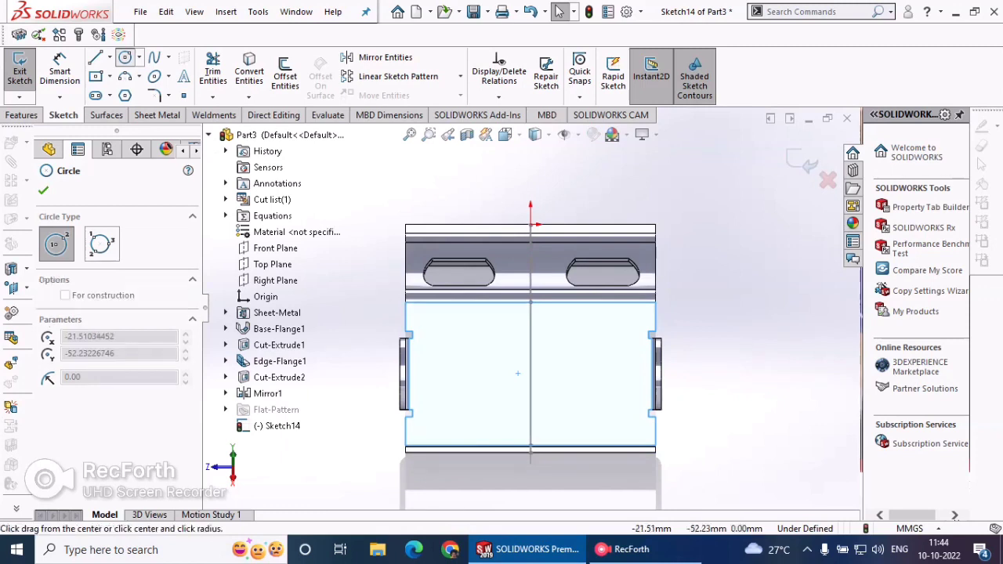
pyautogui.click(454, 409)
pyautogui.click(462, 401)
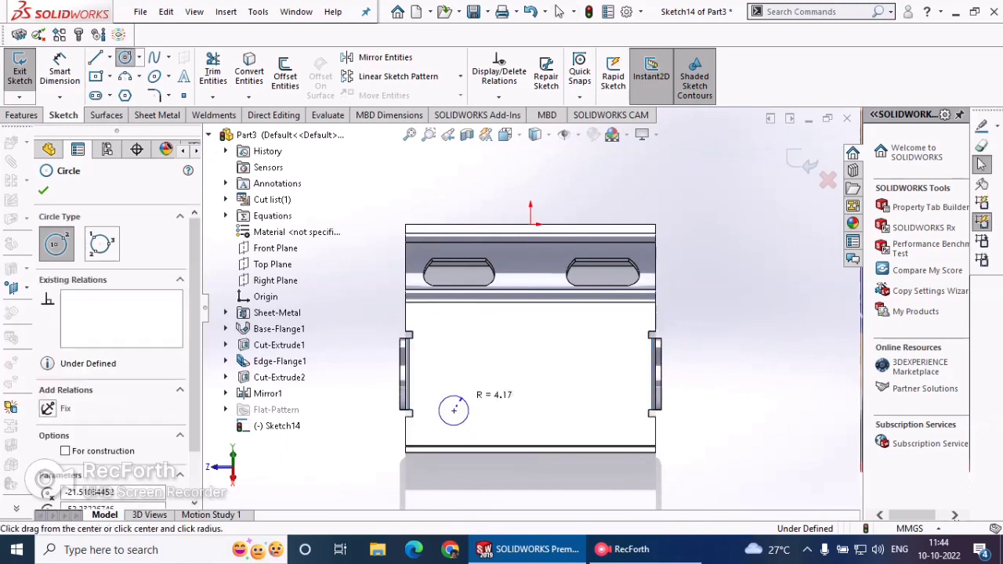
# - Sketch a second circle of about 4.1 mm radius near the opposite lower corner of the sloped face
pyautogui.click(603, 409)
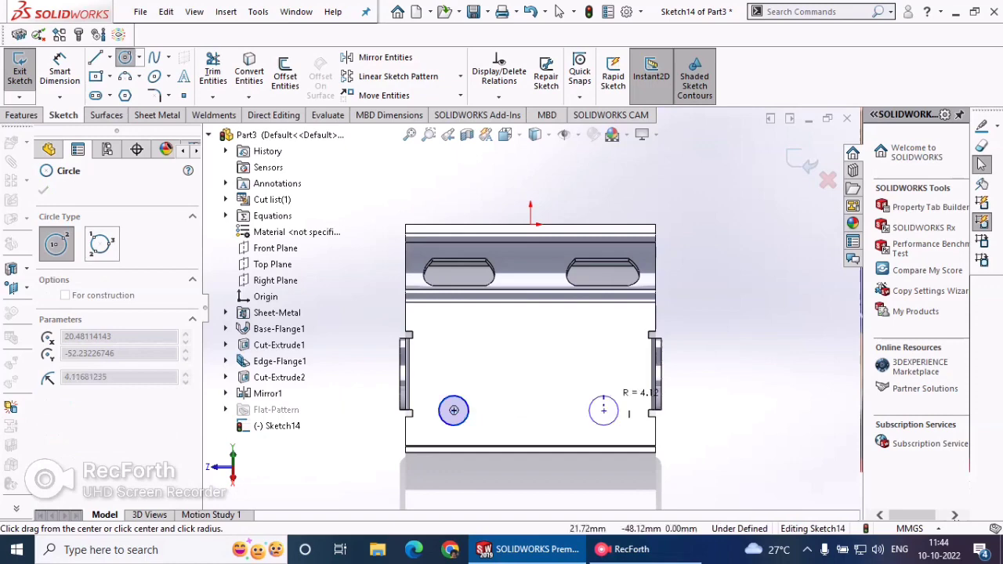
pyautogui.click(619, 403)
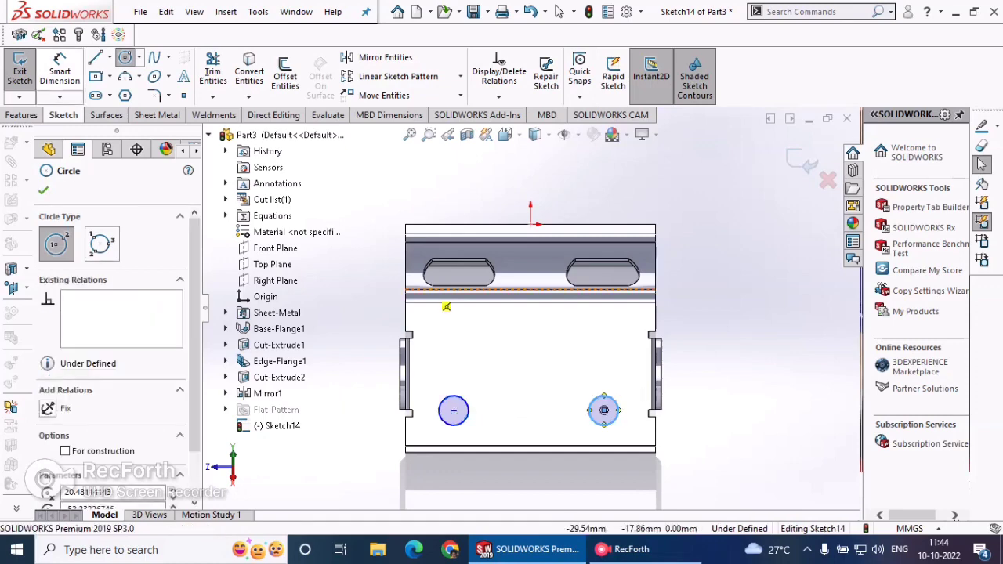
pyautogui.press('Escape')
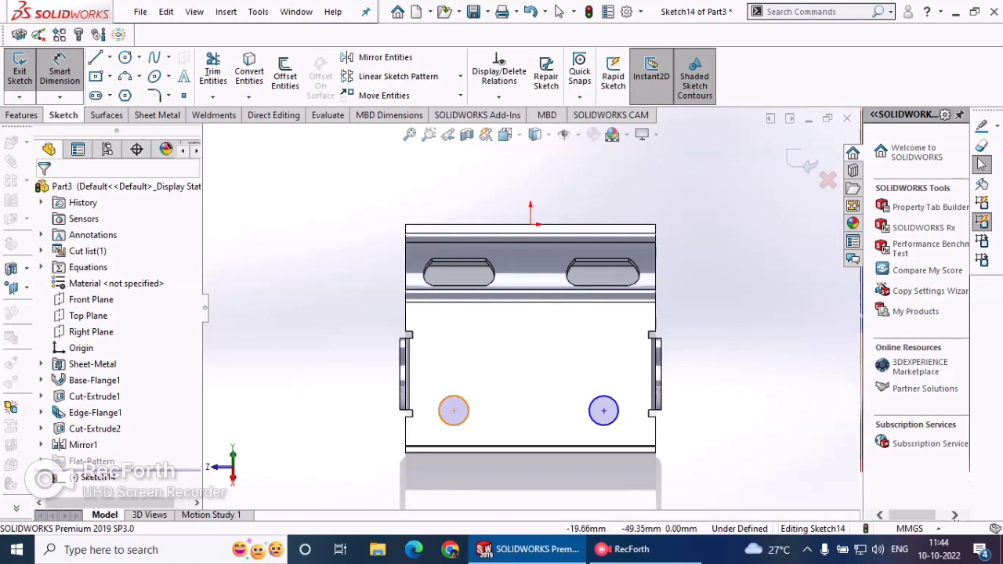
# - Dimension the first circle on the sloped face to a diameter of 5 mm
pyautogui.click(454, 410)
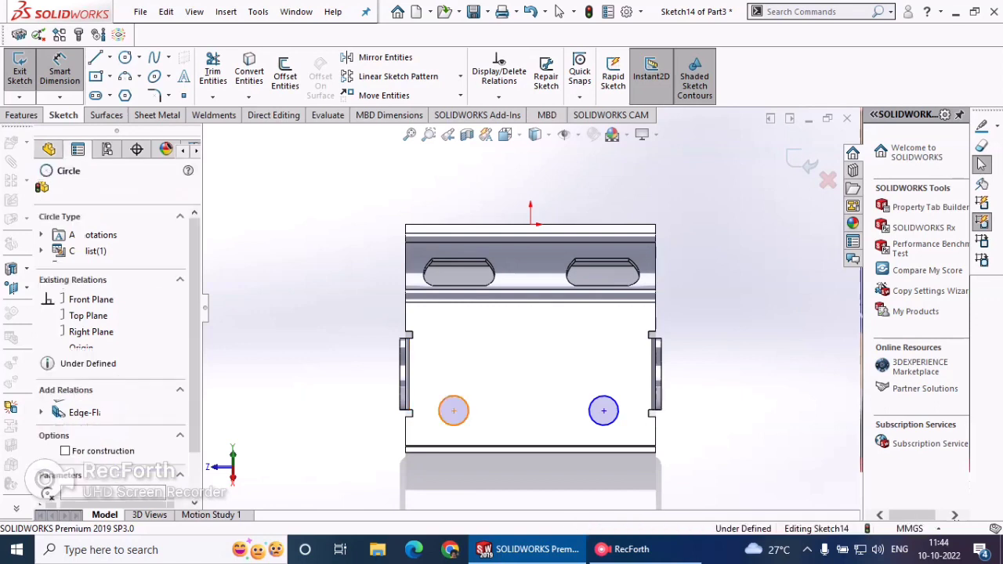
pyautogui.click(469, 372)
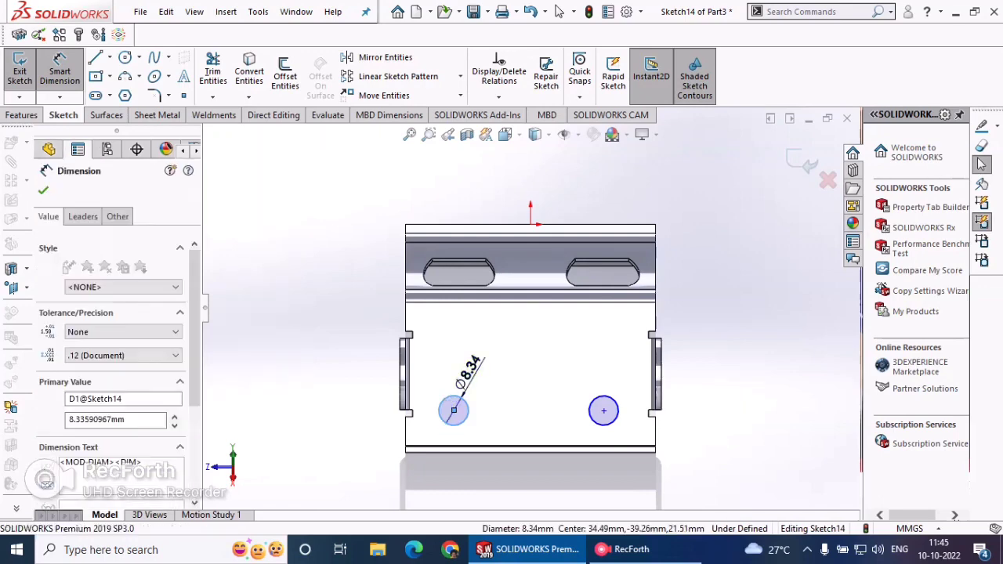
pyautogui.press('Return')
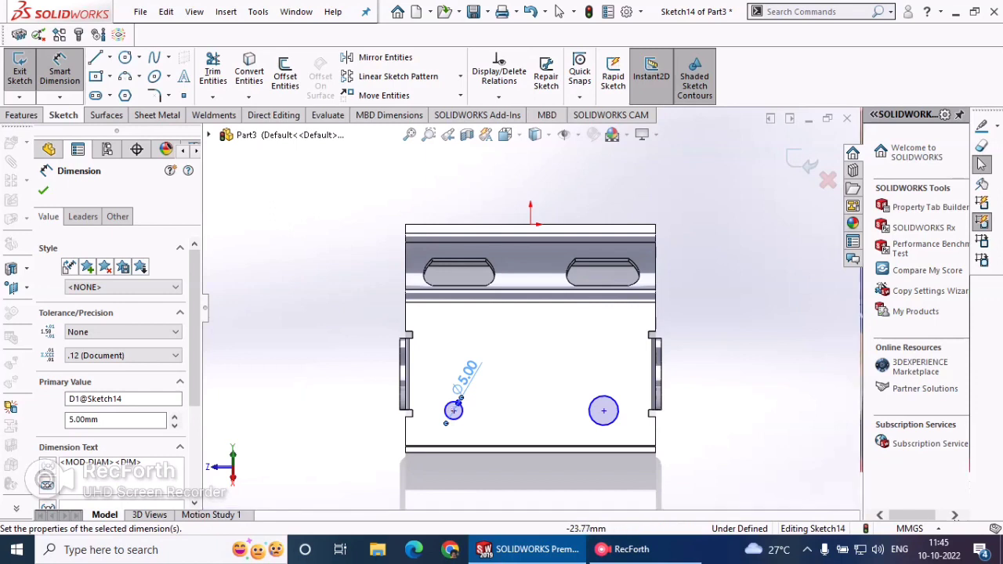
# - Locate the 5 mm circle's centre 14 mm above the bracket's lowest edge and 15 mm from the face's nearest side edge
pyautogui.click(453, 411)
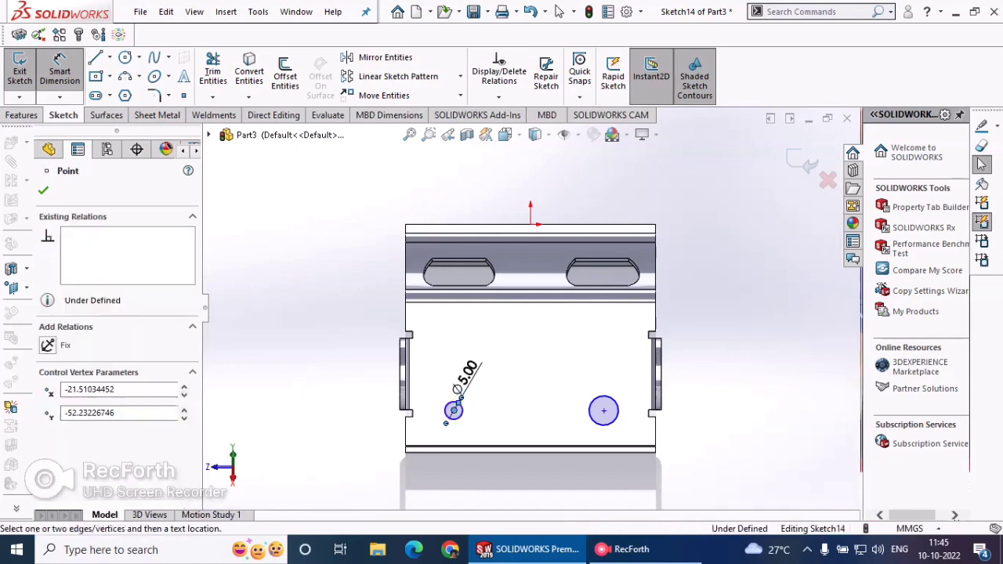
pyautogui.click(437, 452)
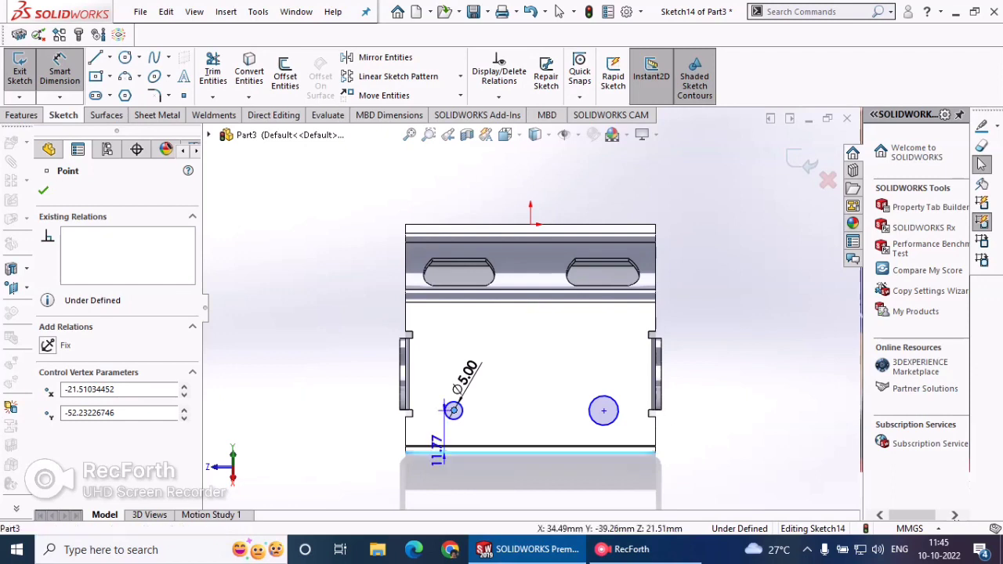
pyautogui.click(358, 419)
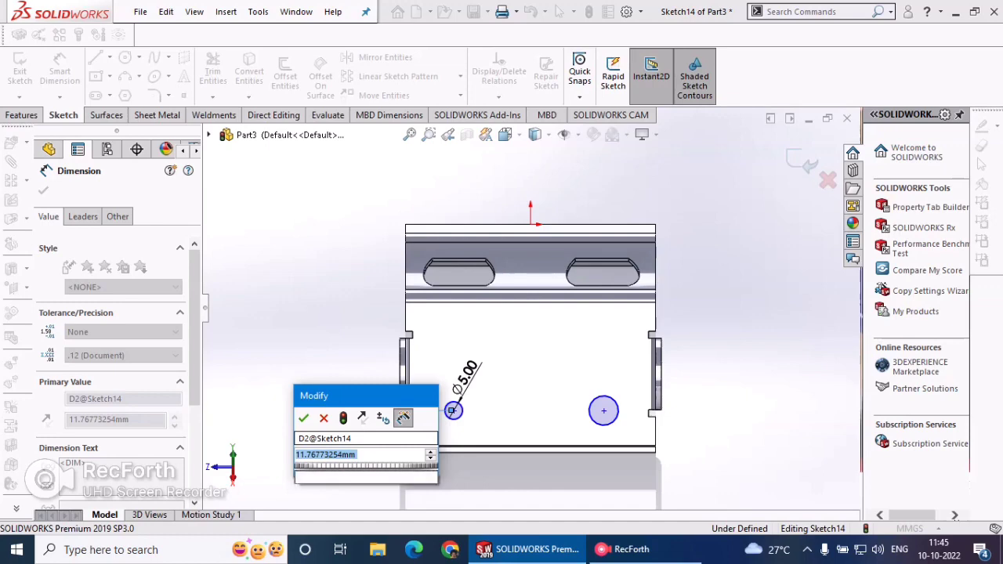
pyautogui.write('8')
pyautogui.press('Return')
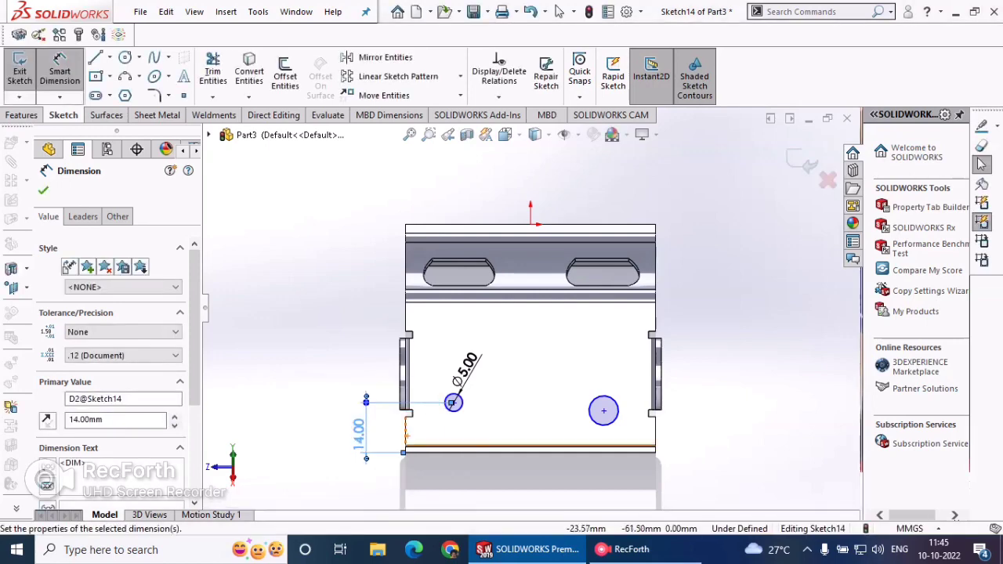
pyautogui.click(454, 403)
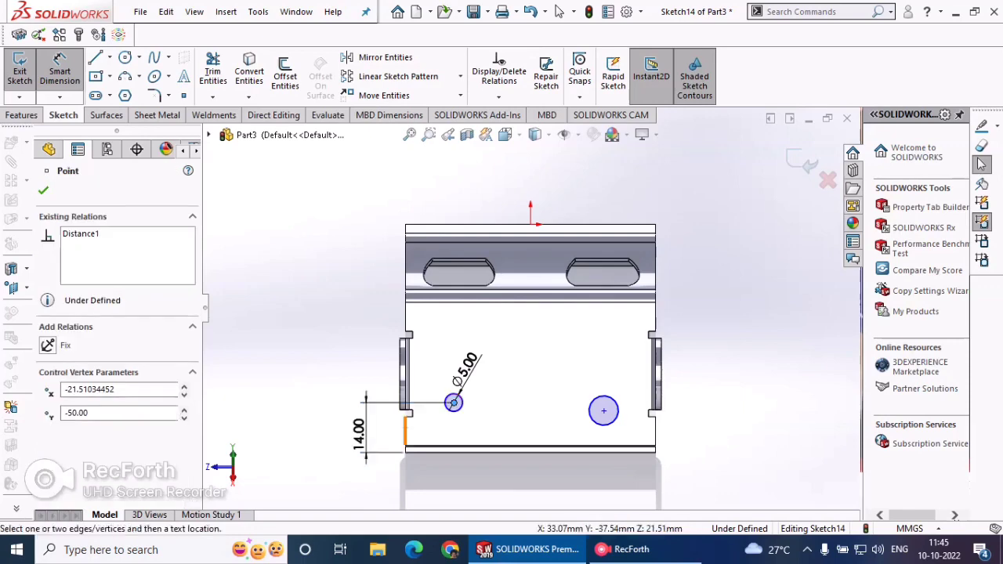
pyautogui.click(405, 431)
pyautogui.click(447, 468)
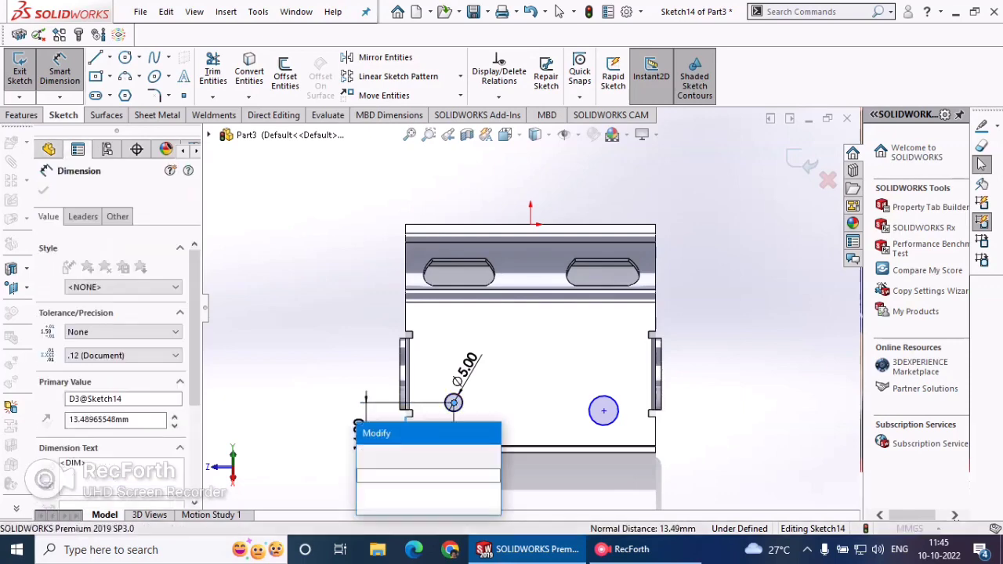
pyautogui.press('Return')
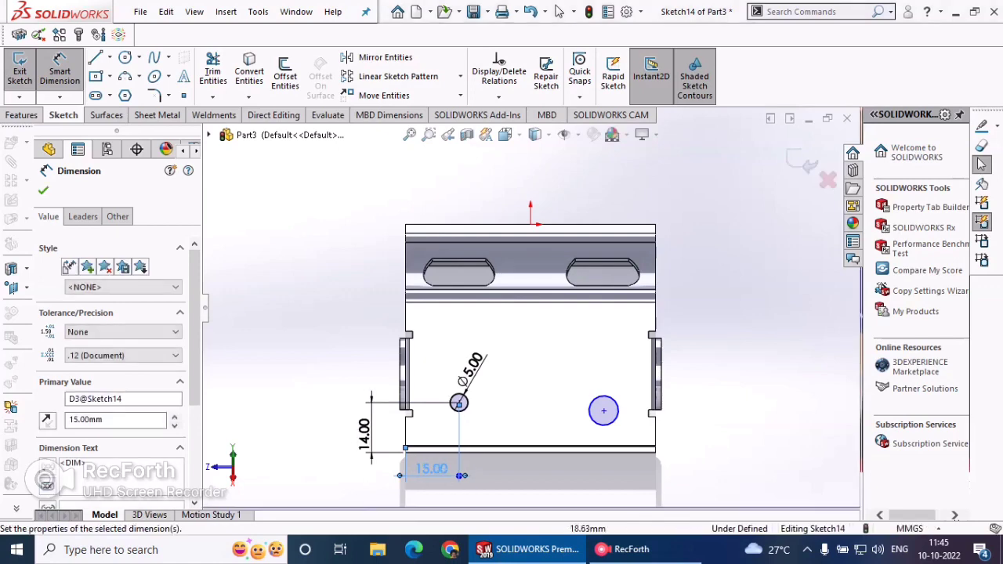
# - Delete the undimensioned second circle from the sloped face sketch
pyautogui.click(603, 411)
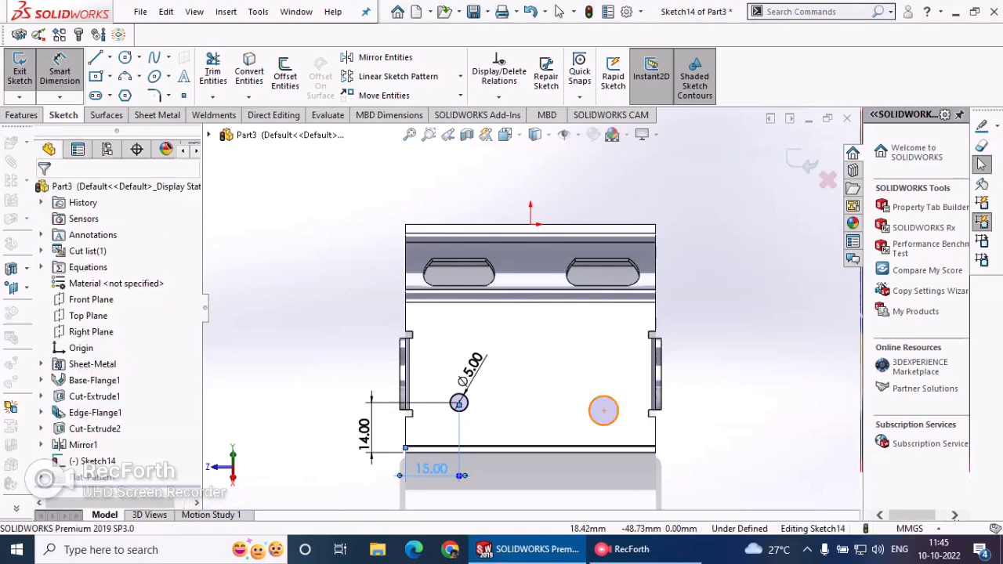
pyautogui.press('Escape')
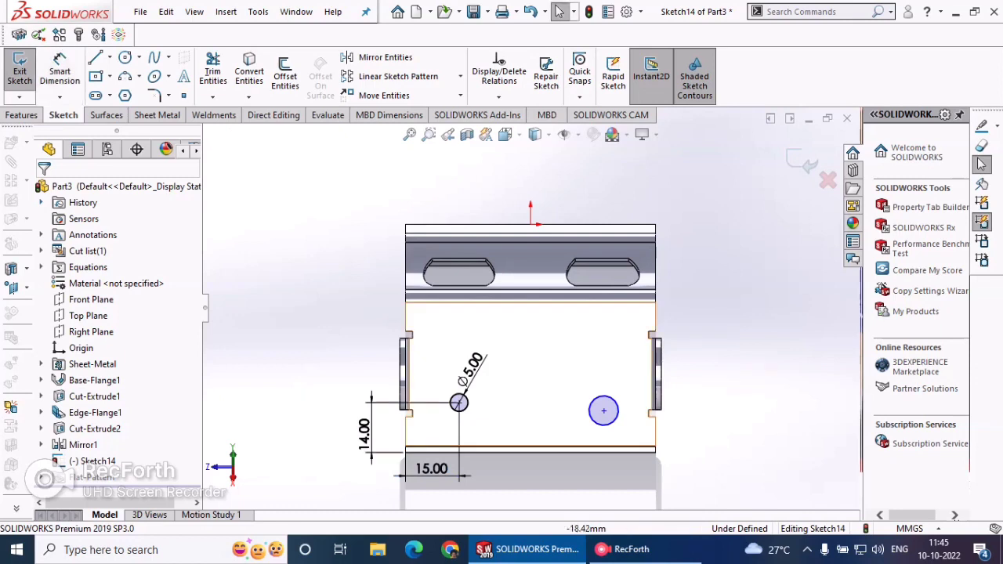
pyautogui.click(459, 403)
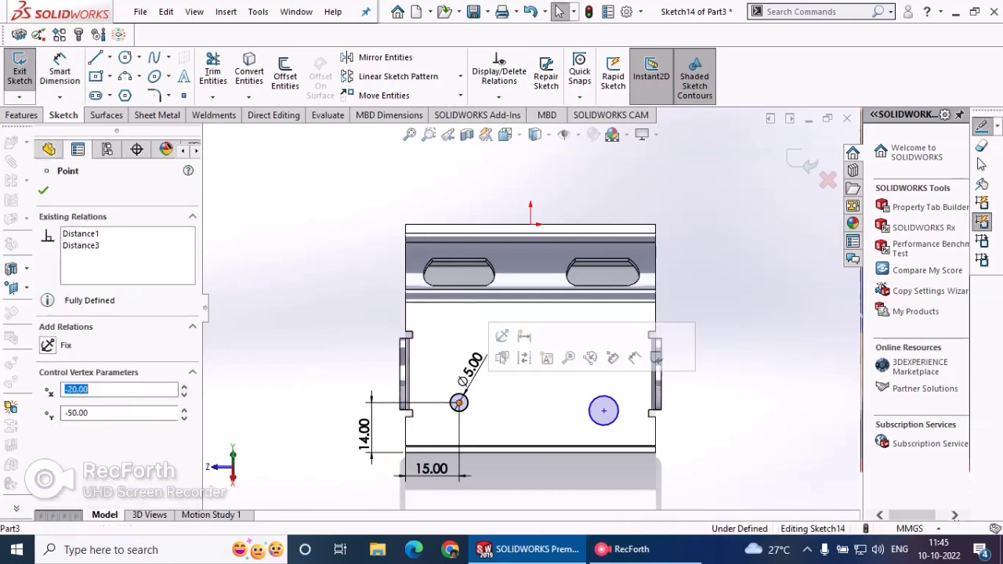
pyautogui.click(604, 411)
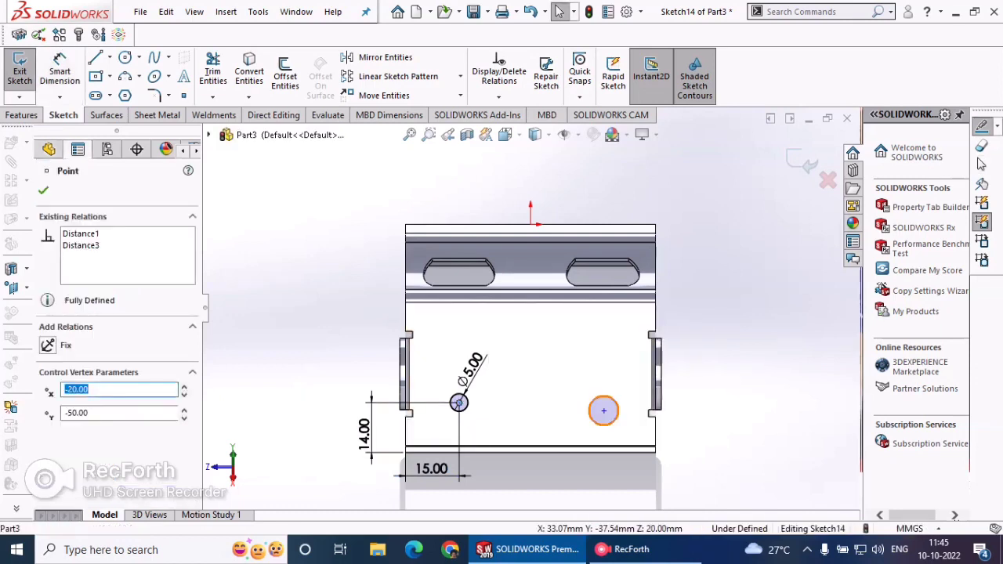
pyautogui.click(604, 410)
pyautogui.press('Escape')
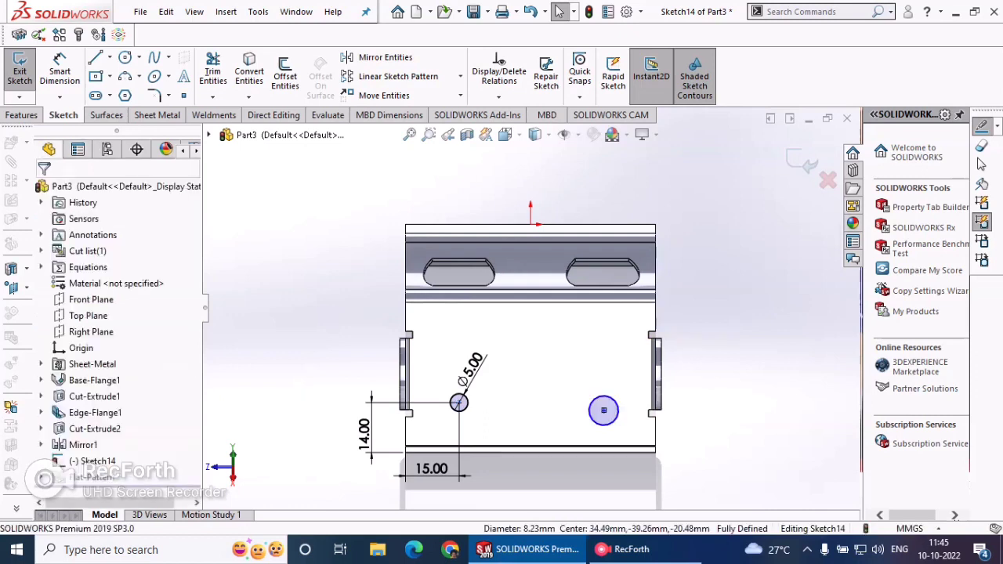
pyautogui.press('Delete')
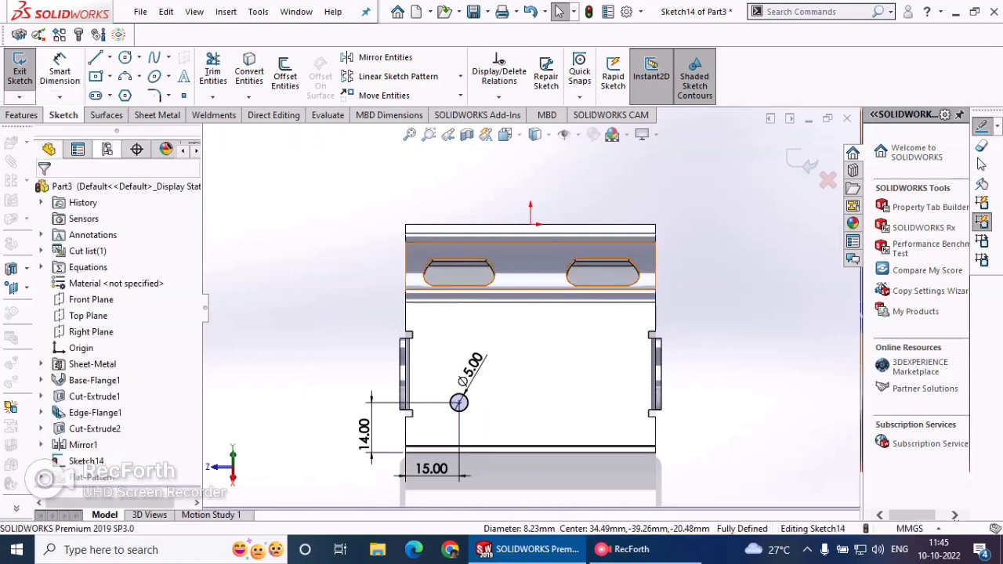
# - Draw a vertical centerline from the origin down to the lower edge of the curved section
pyautogui.click(110, 57)
pyautogui.click(130, 94)
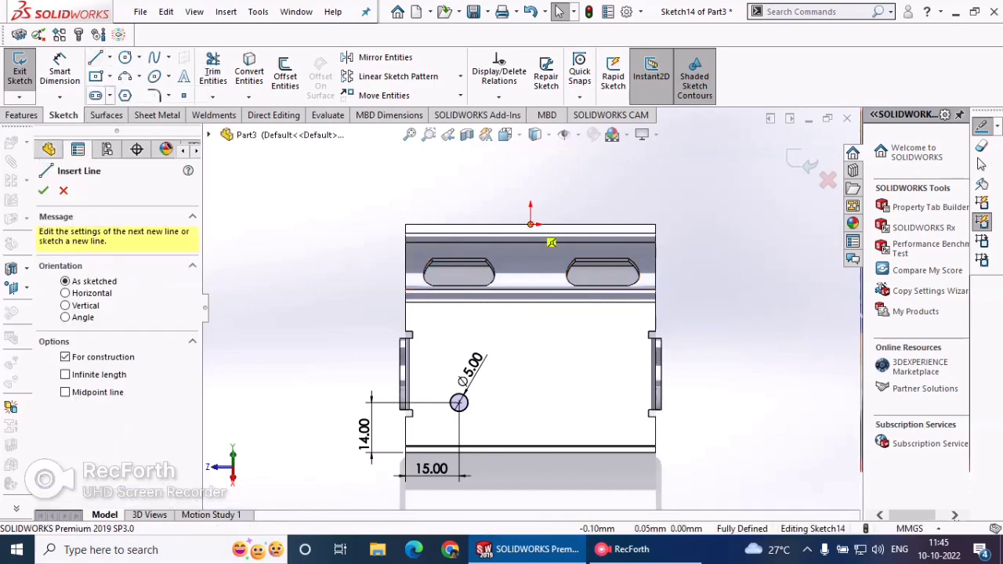
pyautogui.click(530, 224)
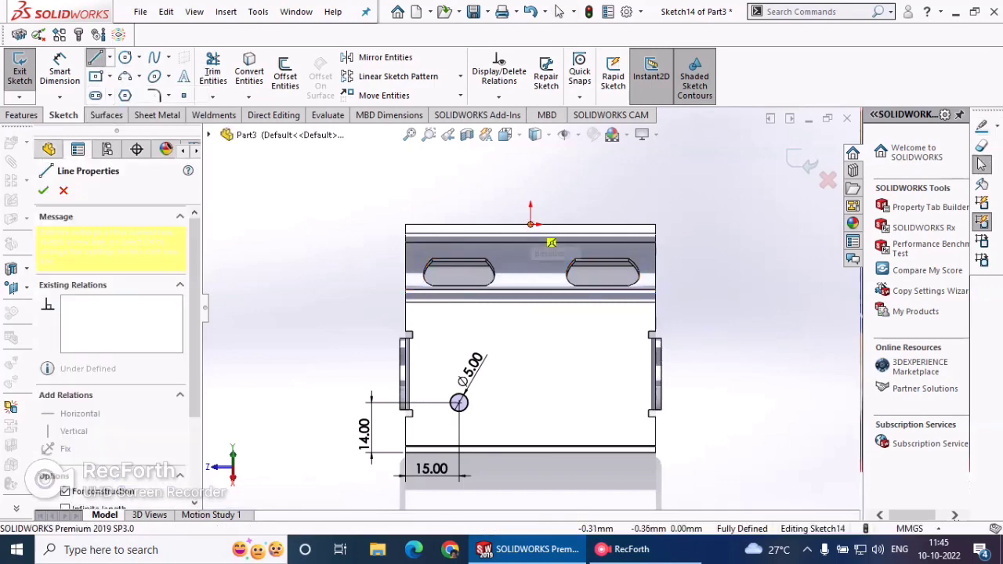
pyautogui.click(531, 289)
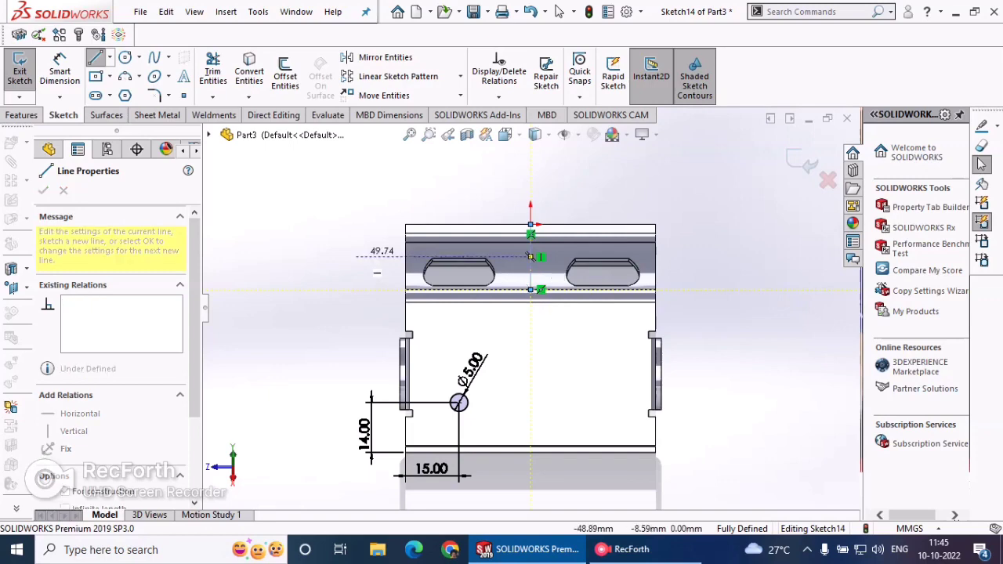
# - Mirror the 5 mm circle about the vertical centerline, keeping only the circle as the entity to mirror and leaving the original in place
pyautogui.click(384, 58)
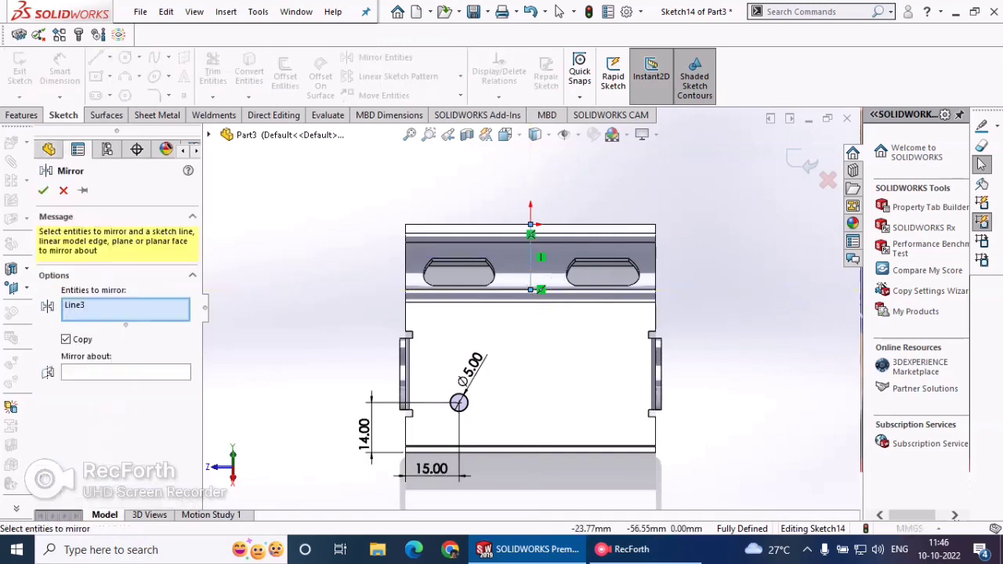
pyautogui.click(87, 305)
pyautogui.rightClick(90, 306)
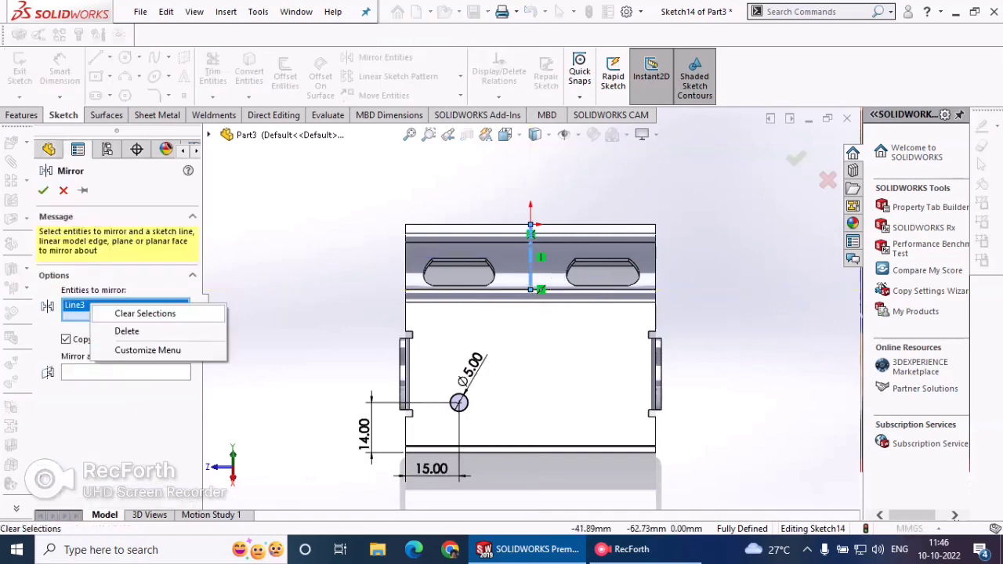
pyautogui.click(145, 314)
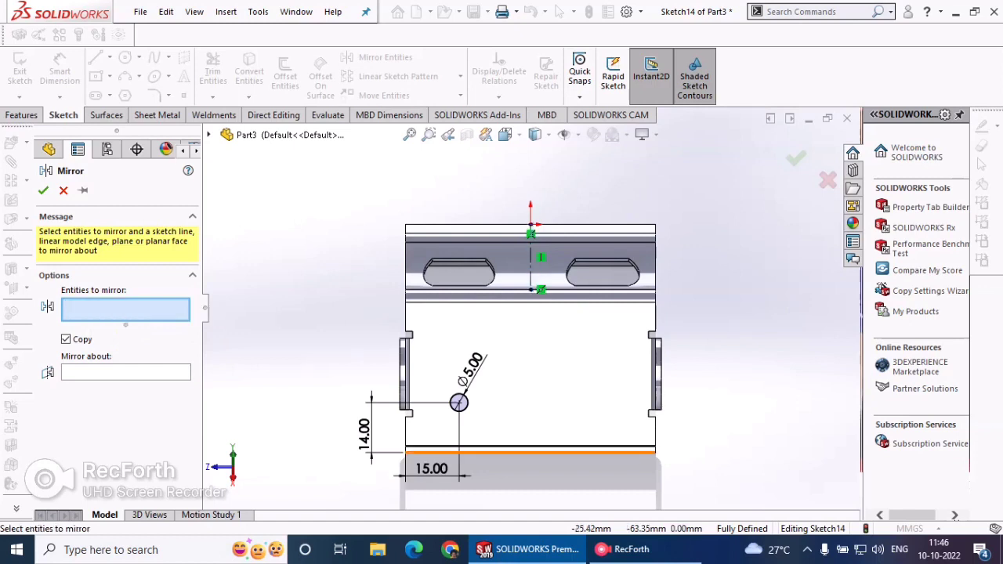
pyautogui.click(459, 403)
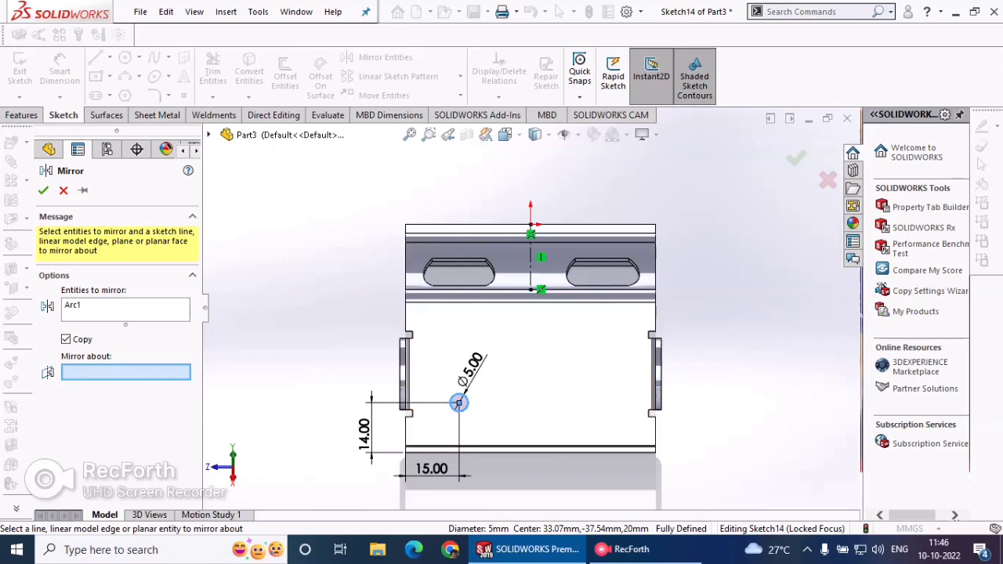
pyautogui.click(530, 268)
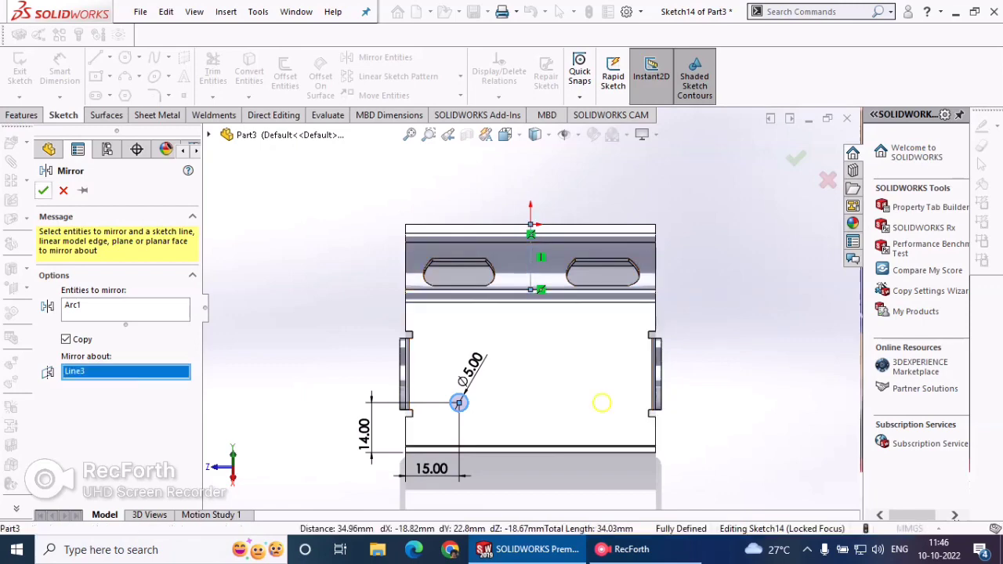
pyautogui.click(44, 191)
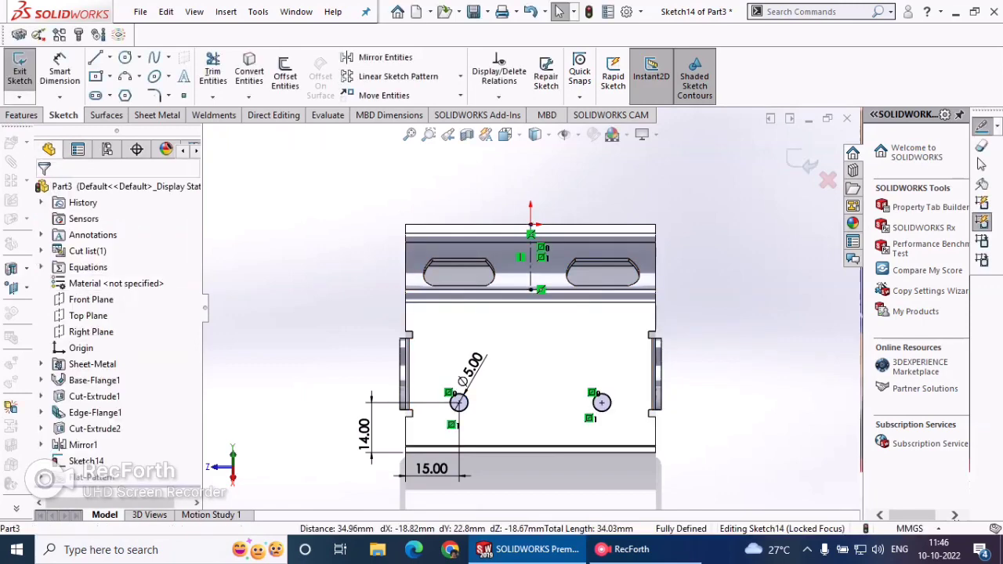
# - Cut the two 5 mm circles through the sloped wall with a Through All extruded cut
pyautogui.click(22, 115)
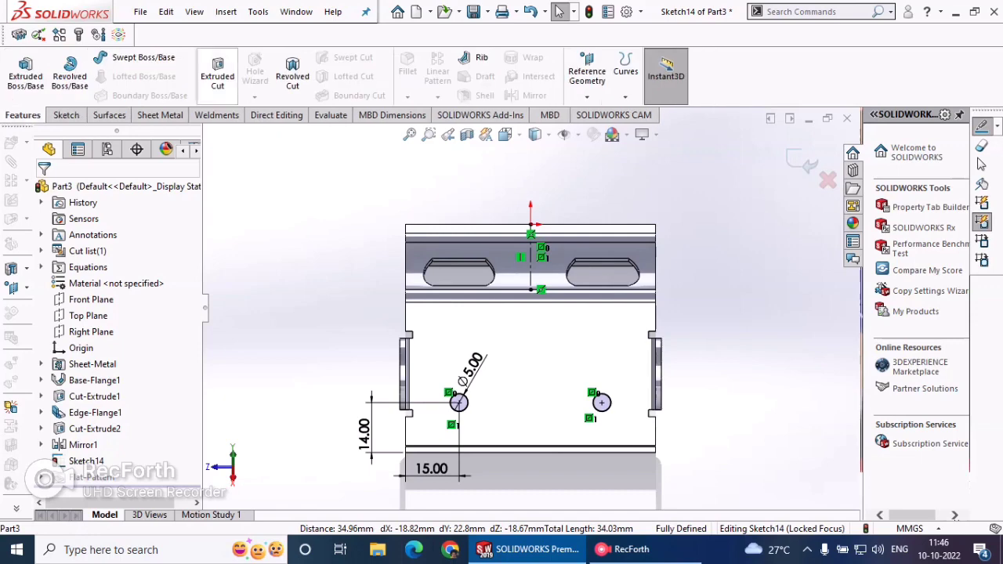
pyautogui.click(217, 76)
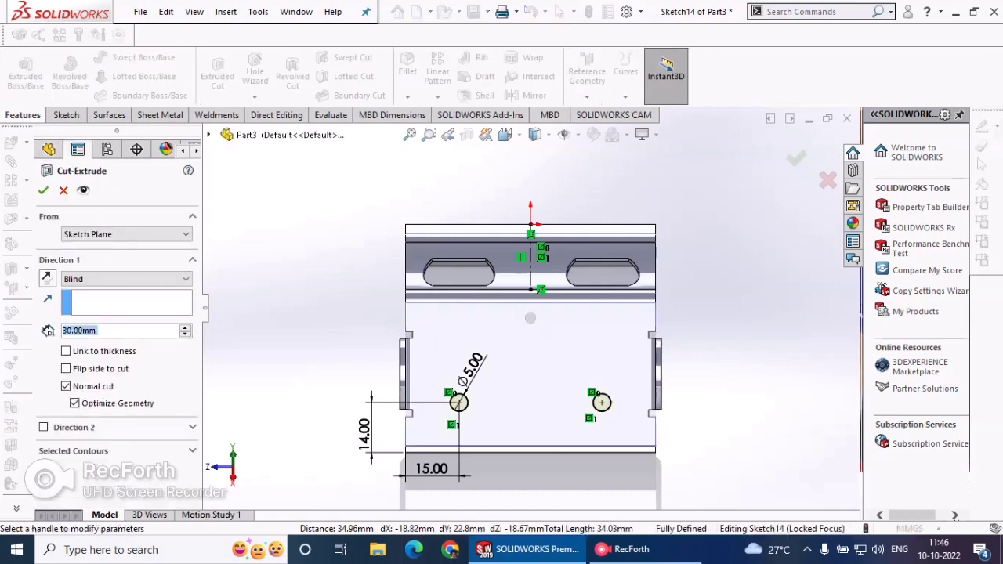
pyautogui.click(125, 279)
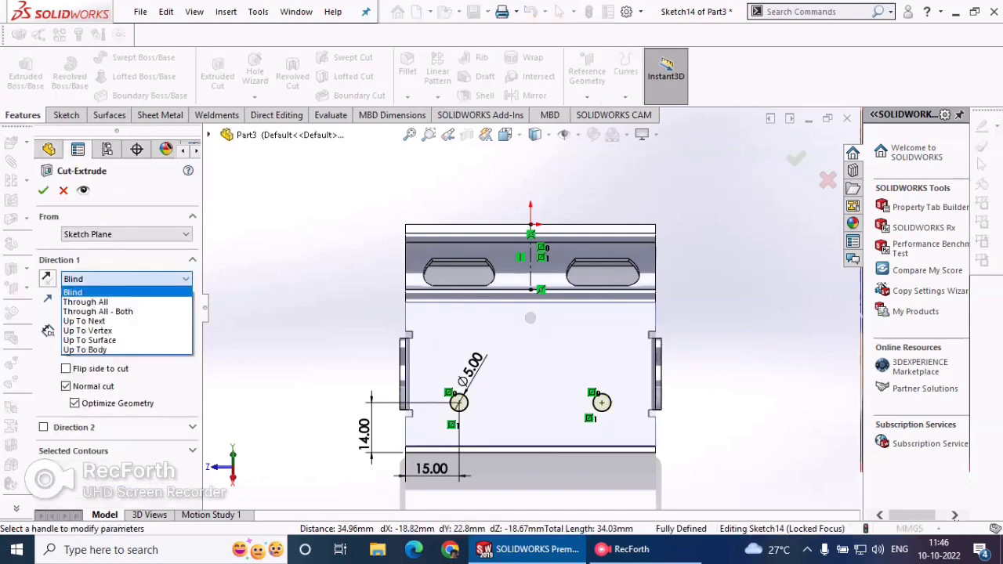
pyautogui.click(87, 291)
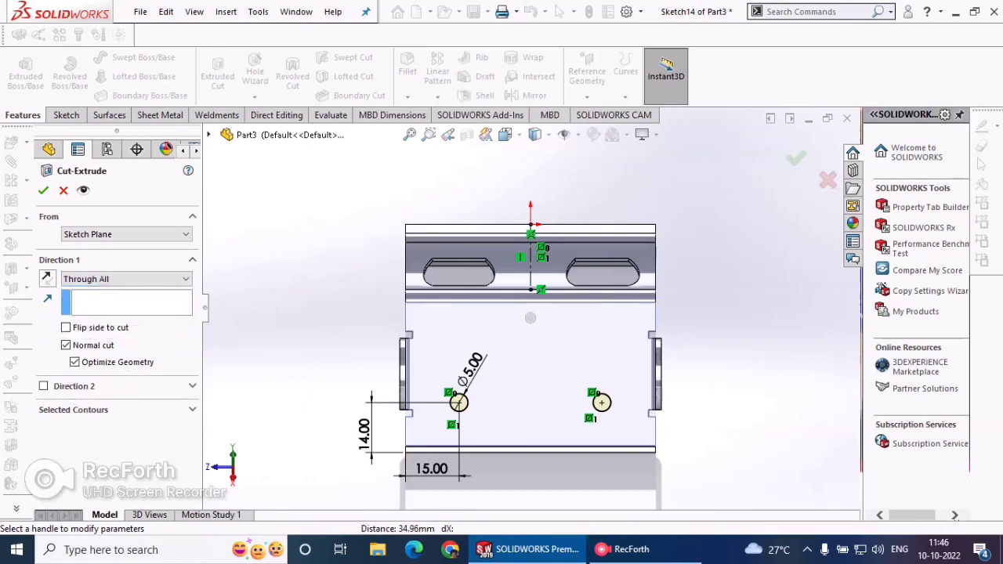
pyautogui.moveTo(486, 353)
pyautogui.mouseDown(button='middle')
pyautogui.moveTo(541, 294)
pyautogui.moveTo(578, 297)
pyautogui.mouseUp(button='middle')
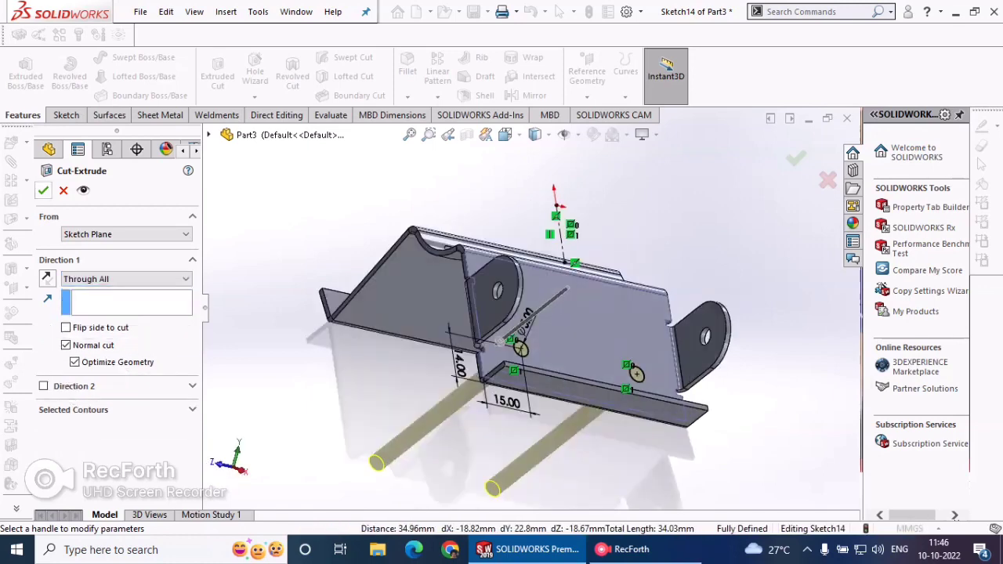
pyautogui.click(43, 190)
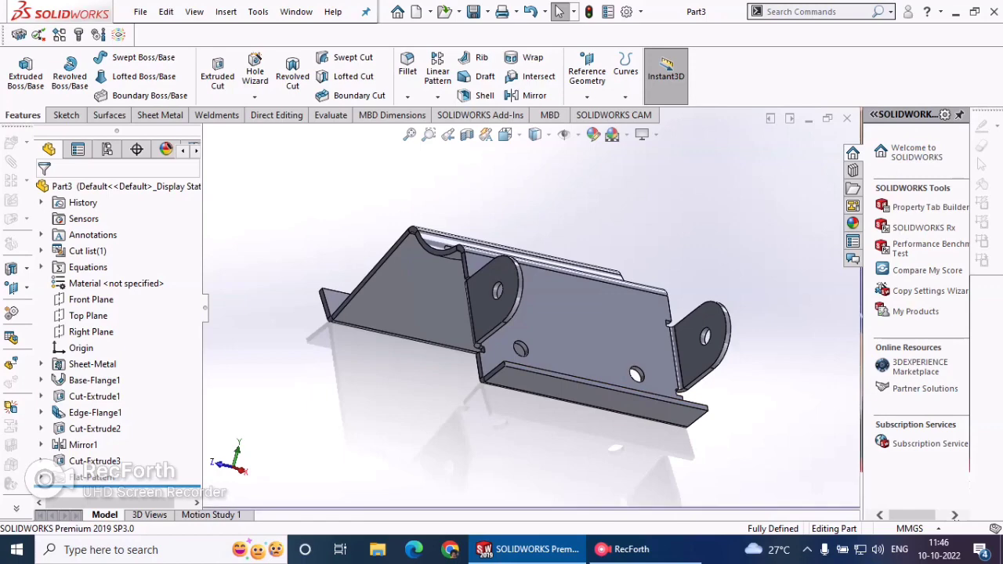
# - Mirror Edge-Flange1, Cut-Extrude2, Mirror1 and Cut-Extrude3 about the Right Plane
pyautogui.moveTo(471, 314); pyautogui.dragTo(548, 388, button='middle')
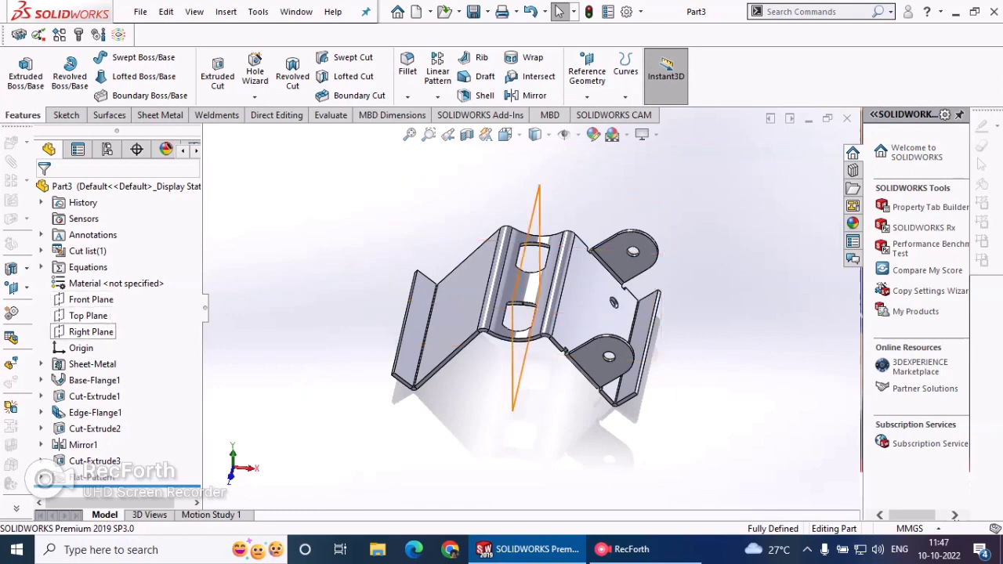
pyautogui.click(91, 332)
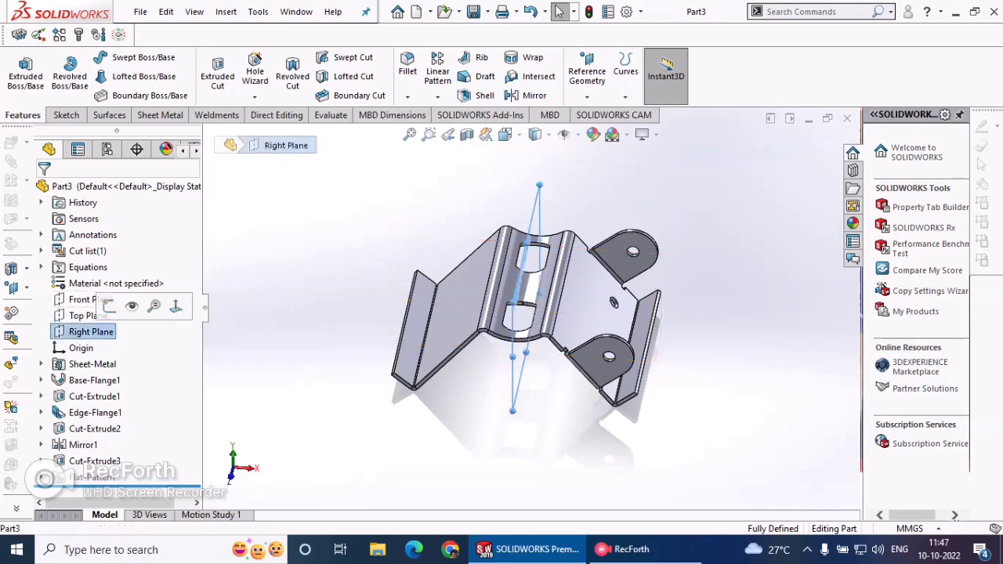
pyautogui.click(526, 94)
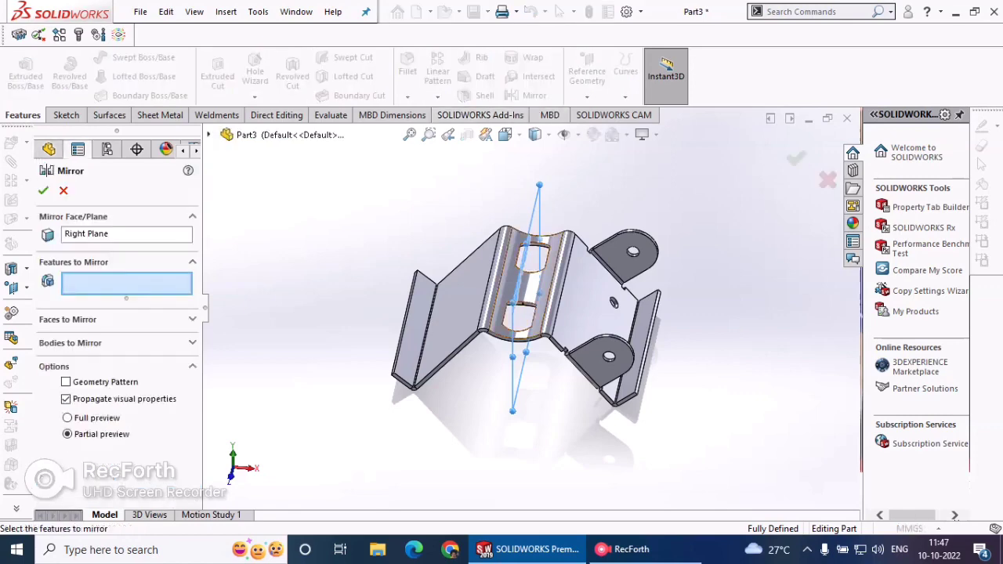
pyautogui.click(208, 134)
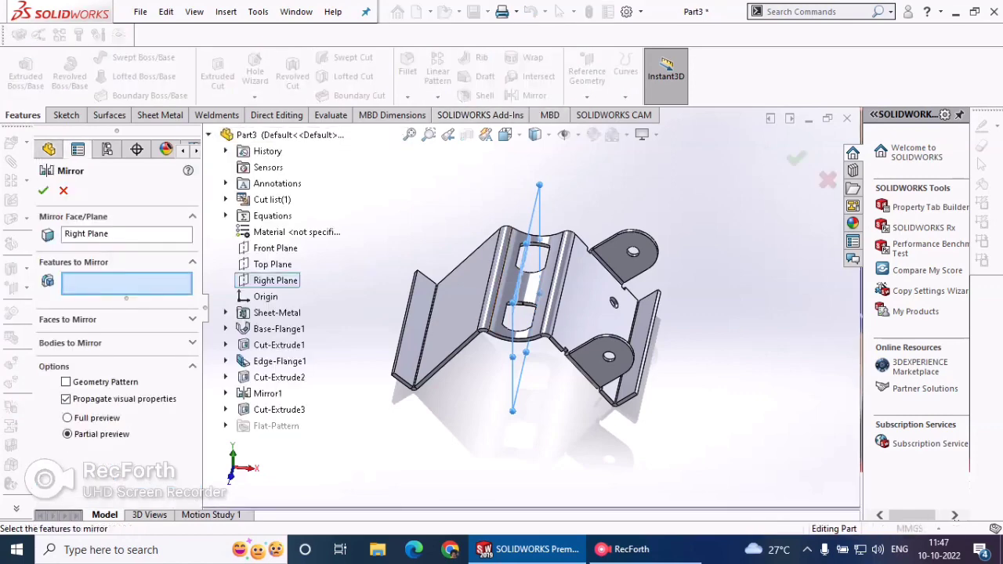
pyautogui.click(280, 361)
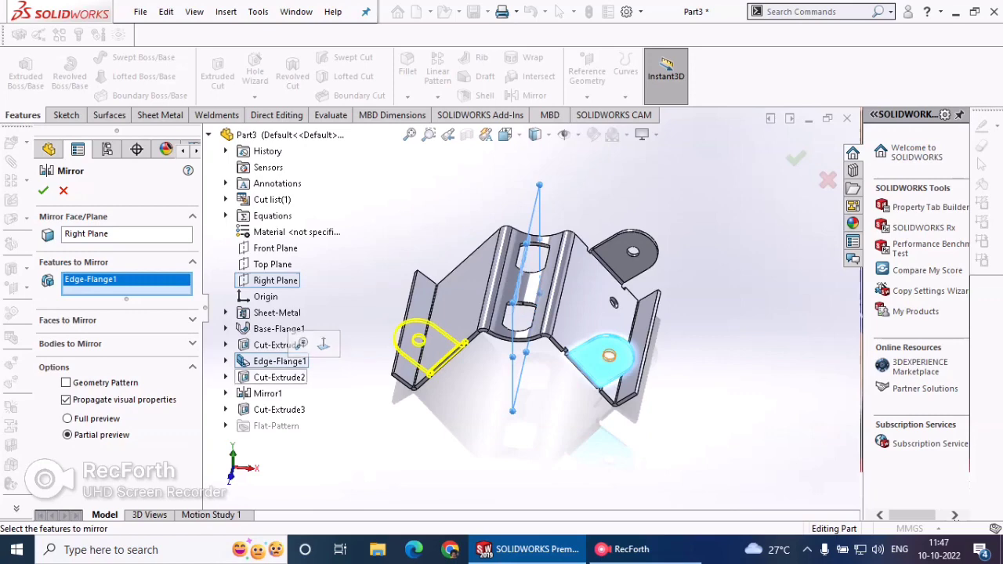
pyautogui.click(279, 377)
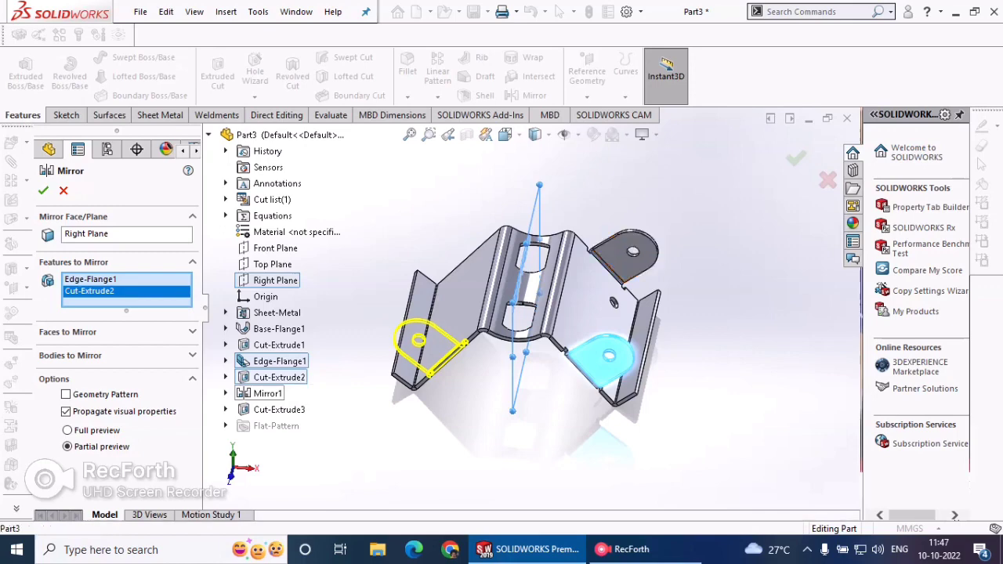
pyautogui.click(268, 394)
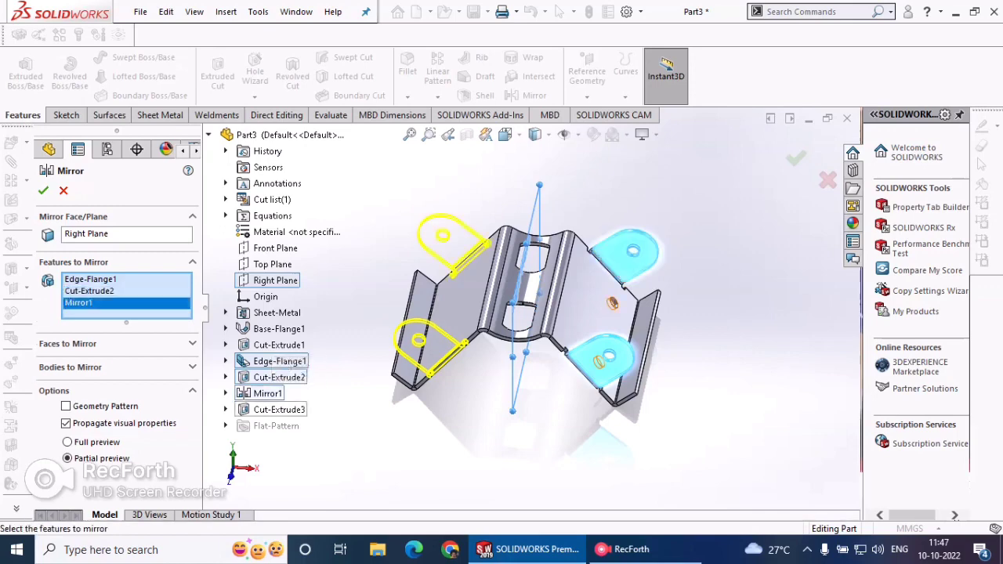
pyautogui.click(279, 409)
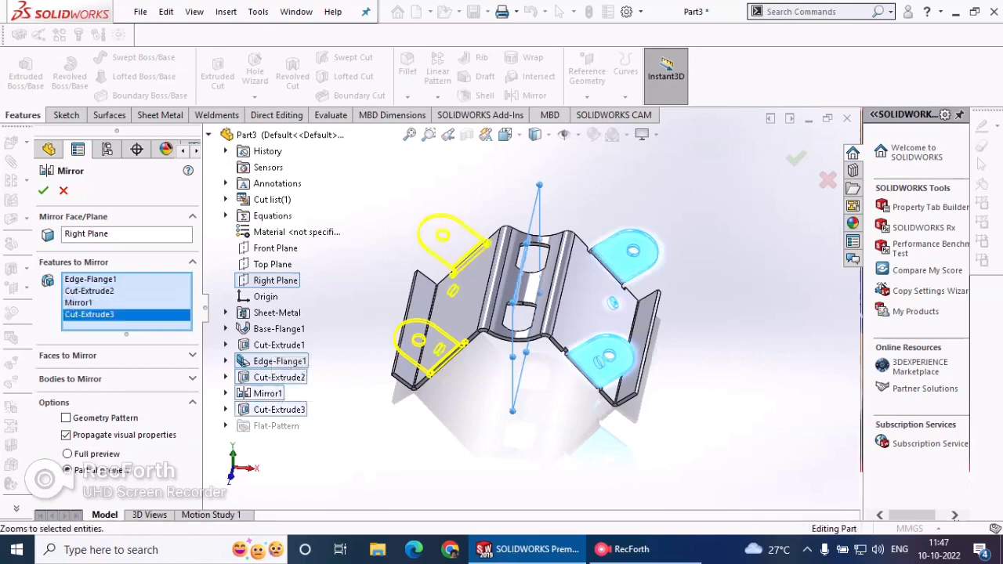
pyautogui.click(44, 191)
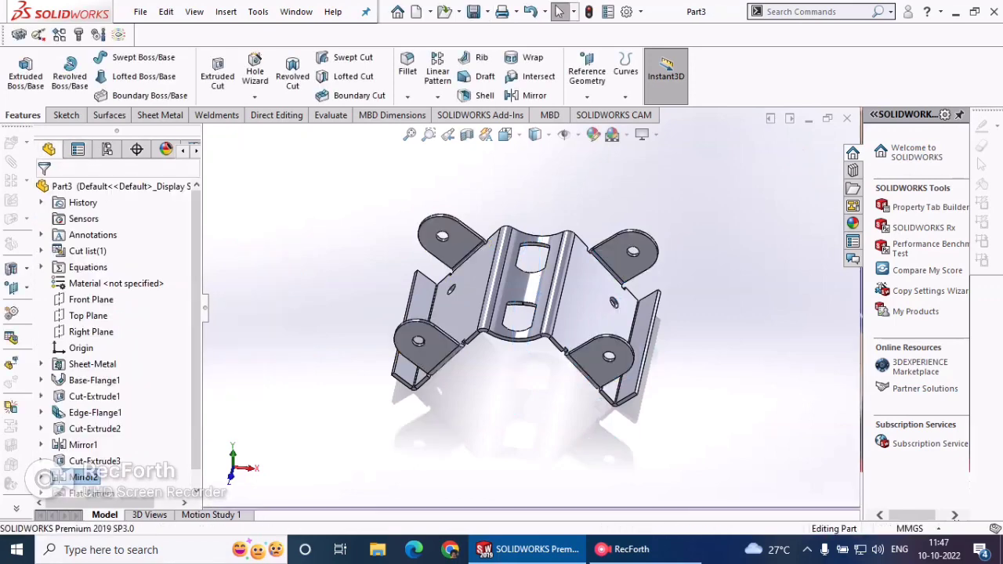
# - Apply a green colour appearance to the Mirror2 feature and extend the selection to the whole part
pyautogui.moveTo(721, 290); pyautogui.dragTo(600, 292, button='middle')
pyautogui.moveTo(518, 329); pyautogui.dragTo(526, 408, button='middle')
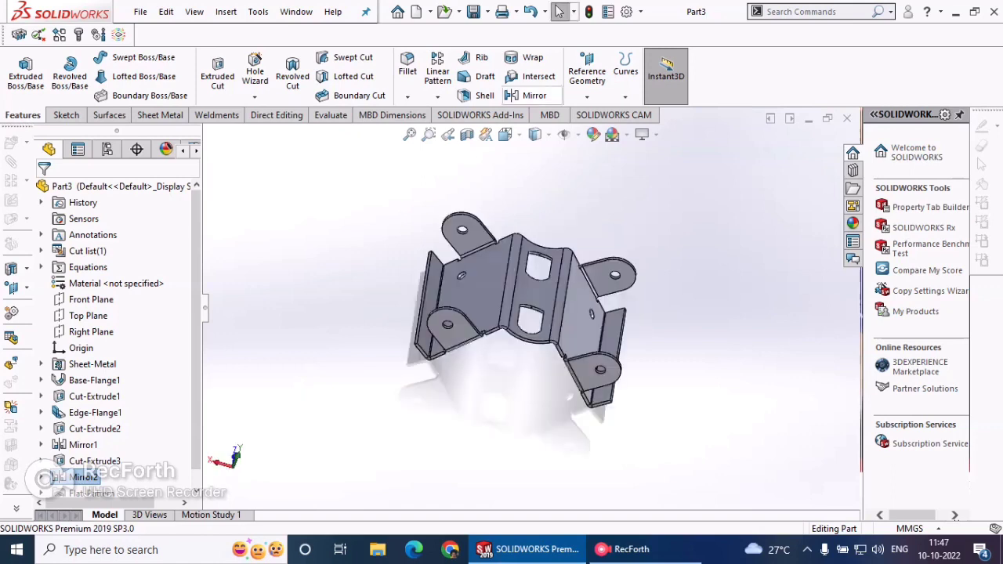
pyautogui.click(160, 115)
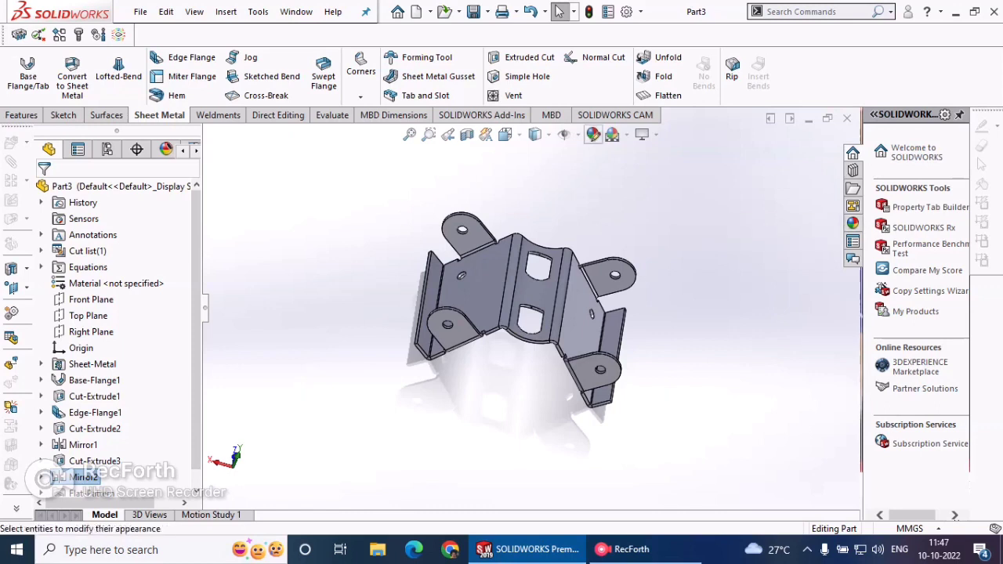
pyautogui.click(593, 134)
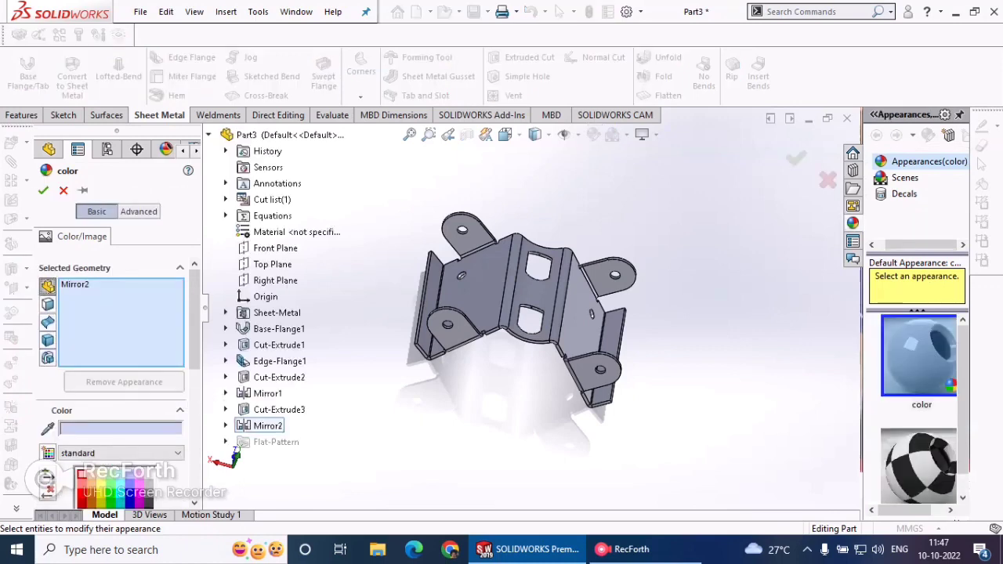
pyautogui.click(111, 502)
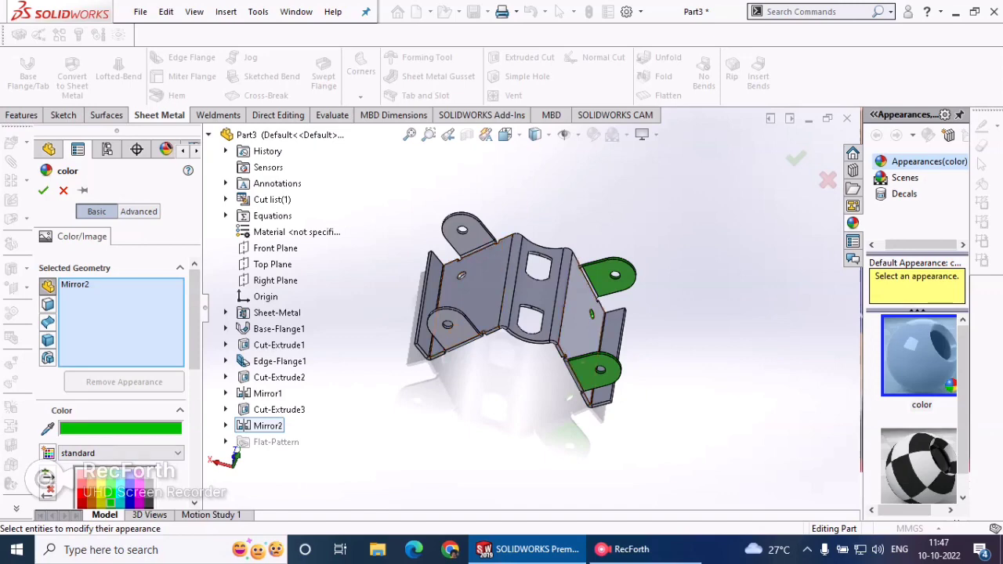
pyautogui.click(43, 191)
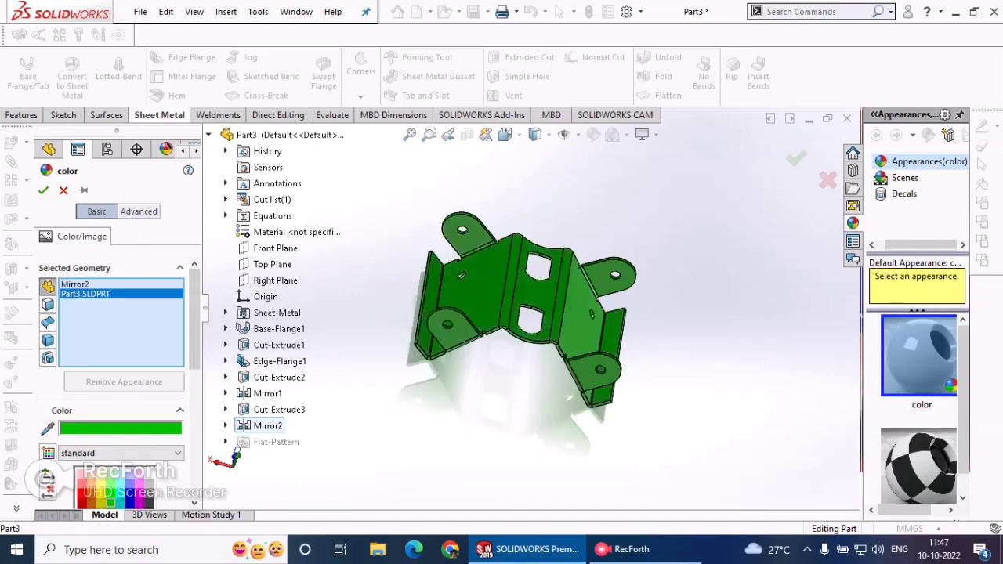
# - Try cyan, light red, red, bright green and yellow as colours for the whole bracket
pyautogui.click(120, 493)
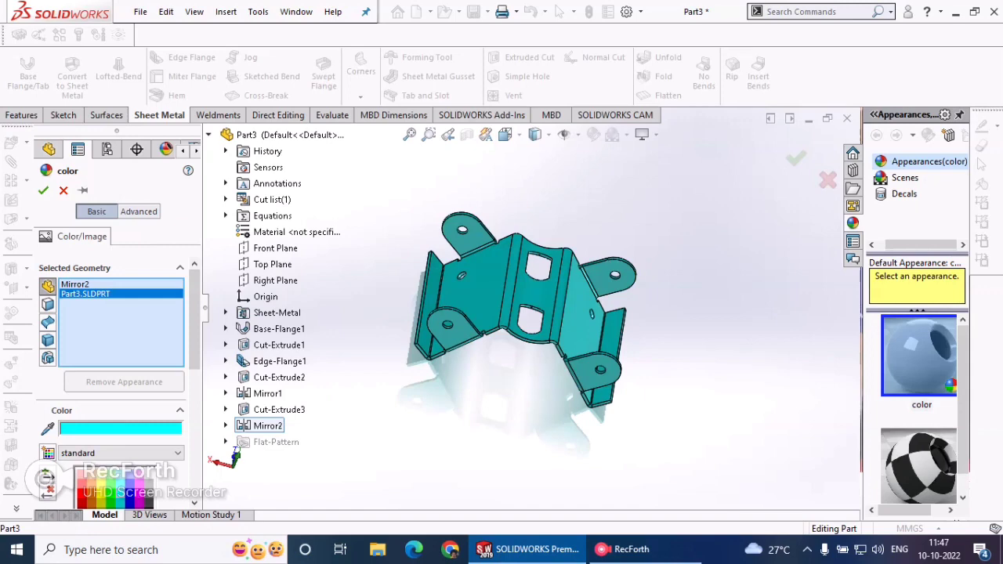
pyautogui.click(101, 483)
pyautogui.click(83, 483)
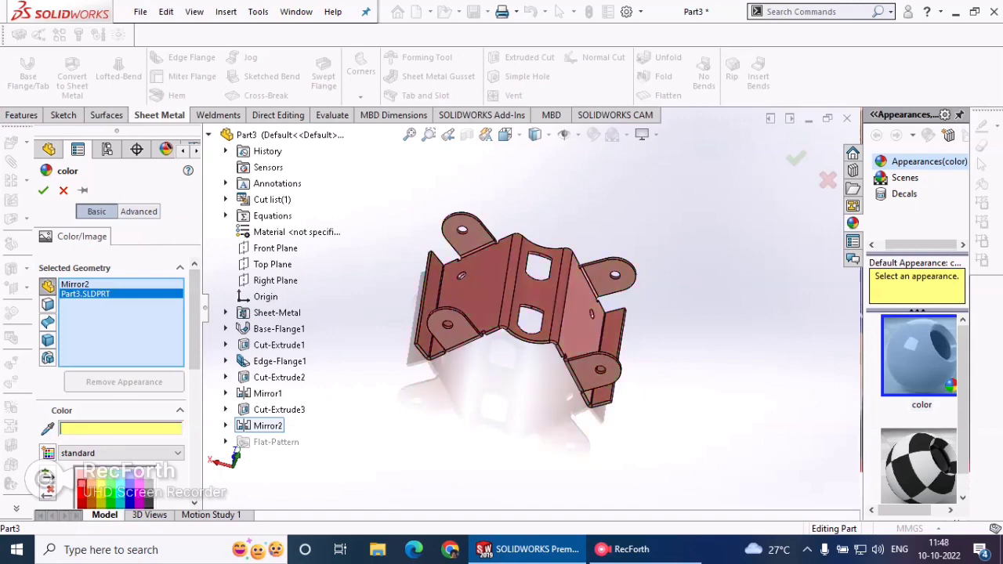
pyautogui.click(82, 493)
pyautogui.click(92, 493)
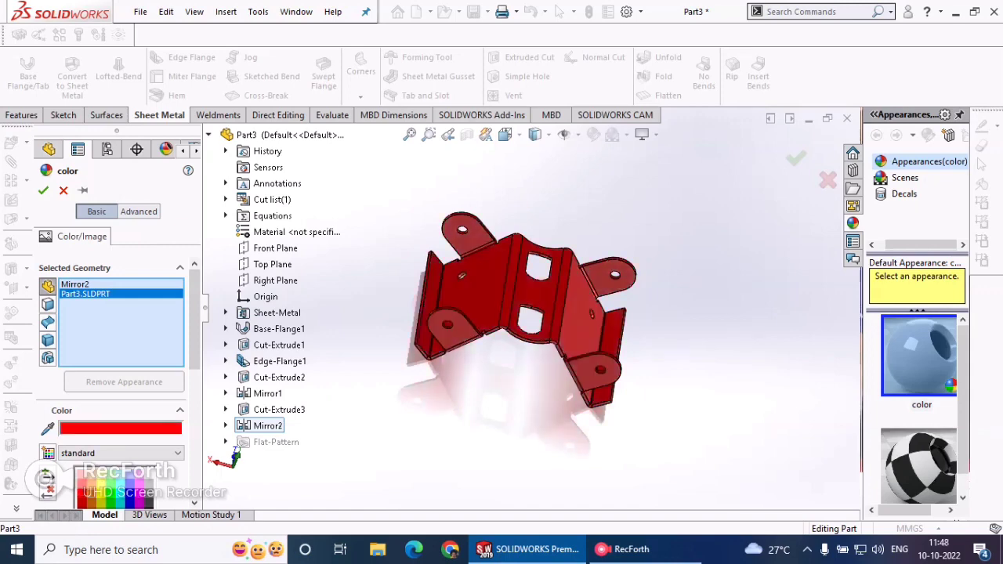
pyautogui.click(111, 493)
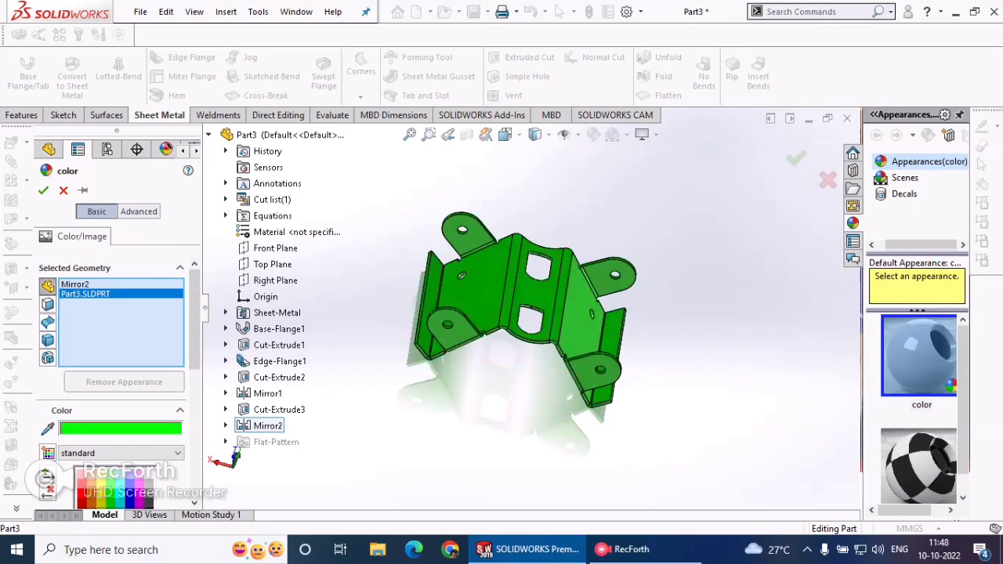
pyautogui.click(102, 493)
pyautogui.moveTo(517, 353); pyautogui.dragTo(510, 275, button='middle')
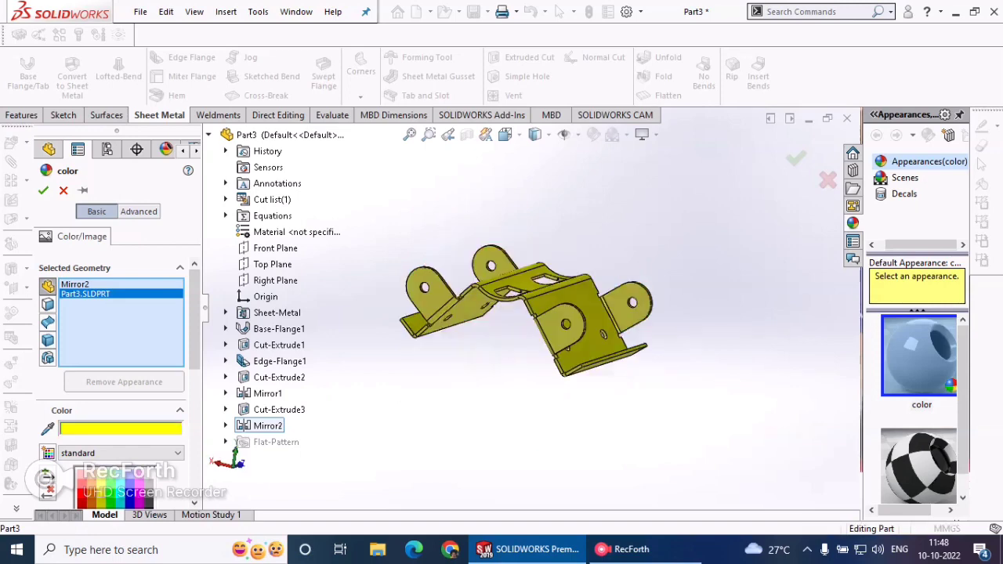
pyautogui.moveTo(510, 314); pyautogui.dragTo(568, 286, button='middle')
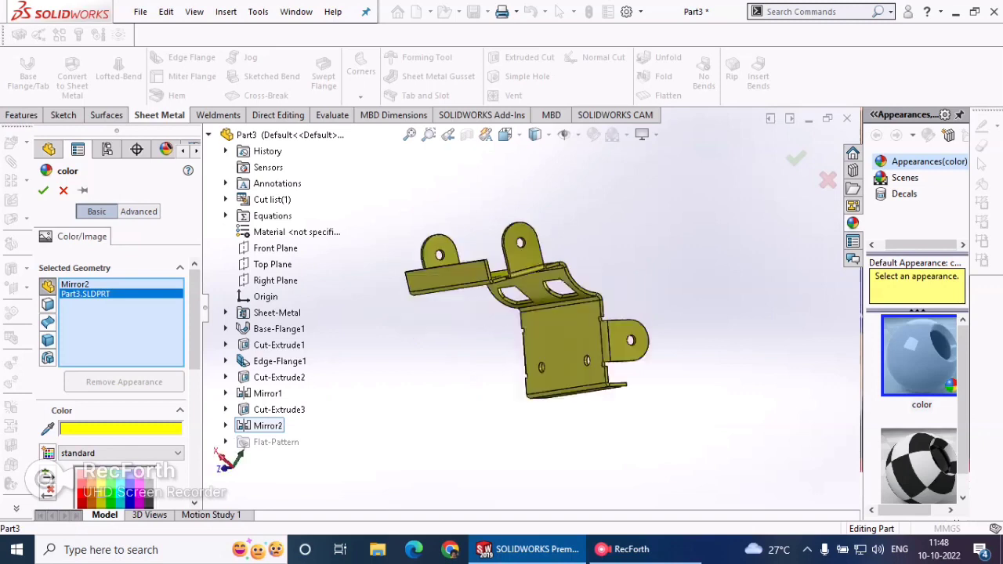
pyautogui.moveTo(525, 314); pyautogui.dragTo(561, 306, button='middle')
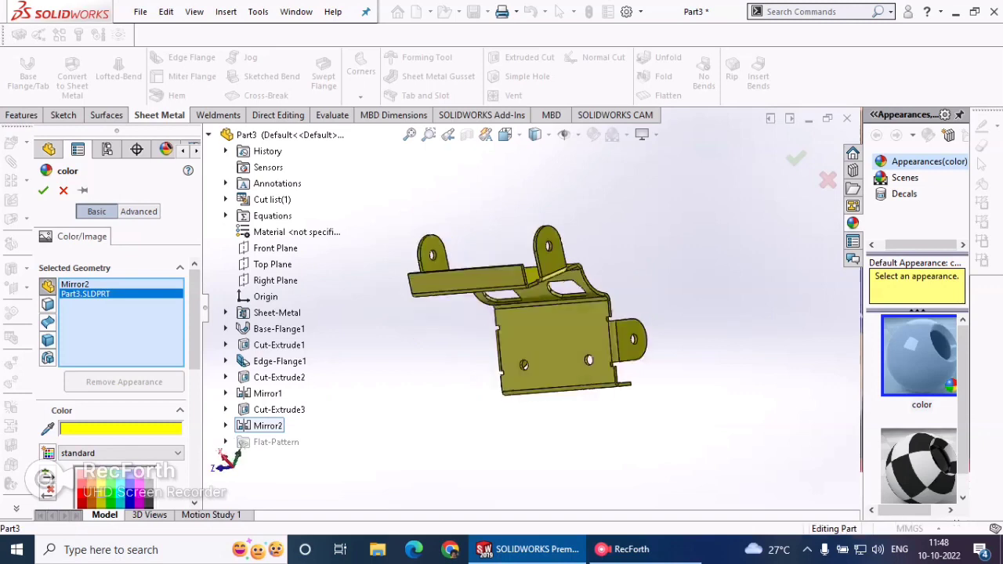
# - Colour the whole bracket light cyan and flatten the sheet metal part
pyautogui.click(120, 484)
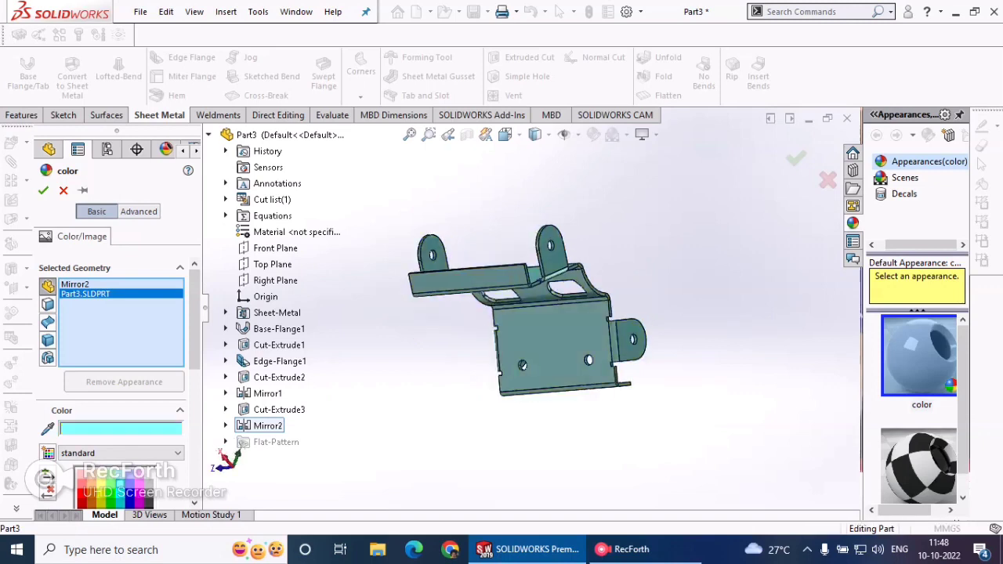
pyautogui.moveTo(532, 298); pyautogui.dragTo(541, 377, button='middle')
pyautogui.moveTo(486, 329); pyautogui.dragTo(619, 326, button='middle')
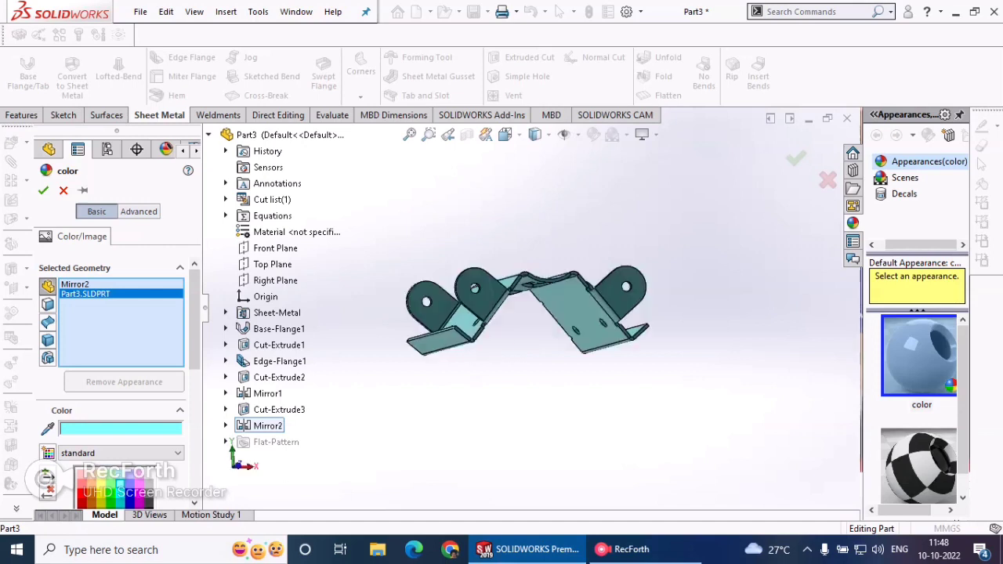
pyautogui.moveTo(533, 298); pyautogui.dragTo(522, 368, button='middle')
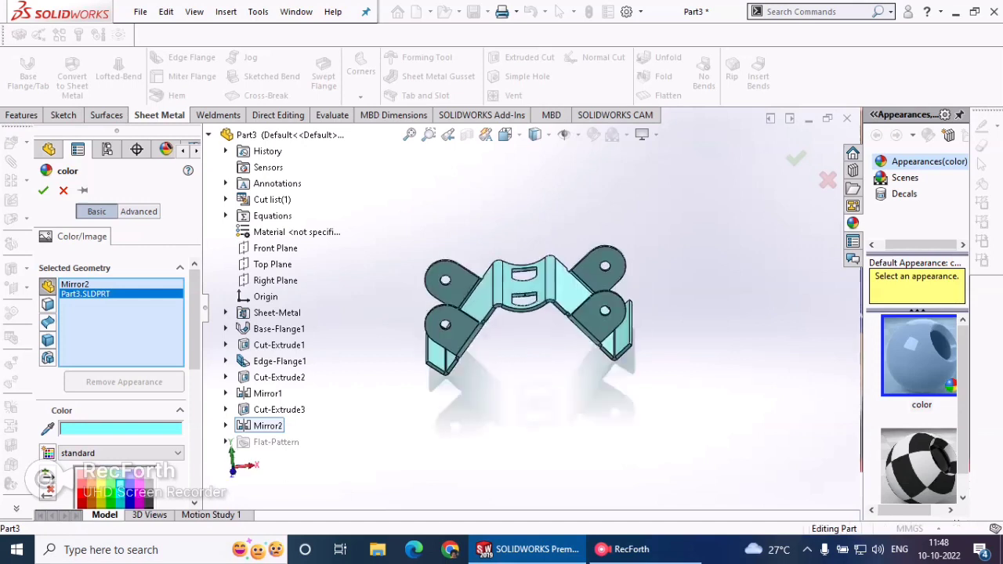
pyautogui.click(43, 190)
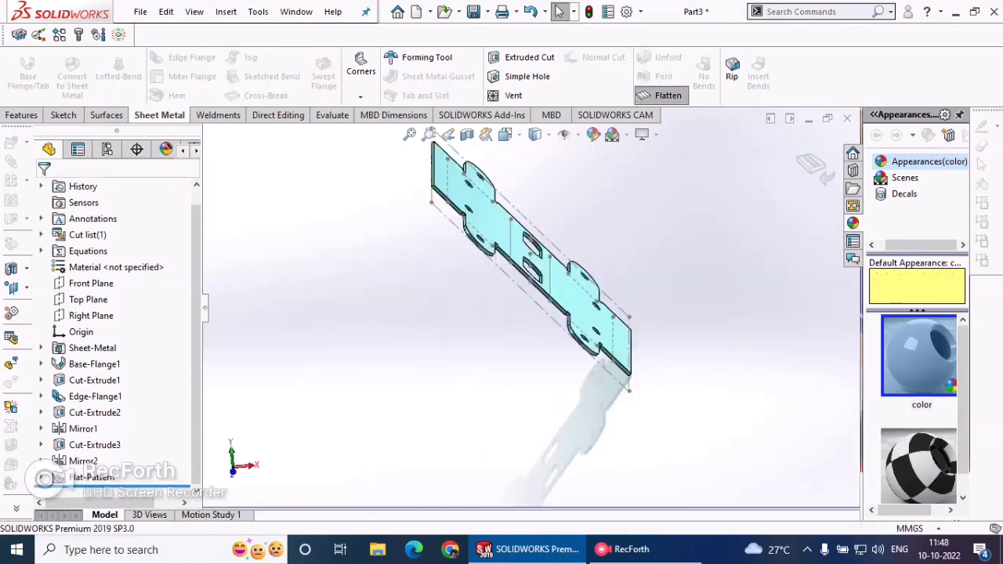
# - Start saving the flattened bracket as a Dwg (*.dwg) file named Part3 in the my files folder
pyautogui.moveTo(548, 274); pyautogui.dragTo(464, 275, button='middle')
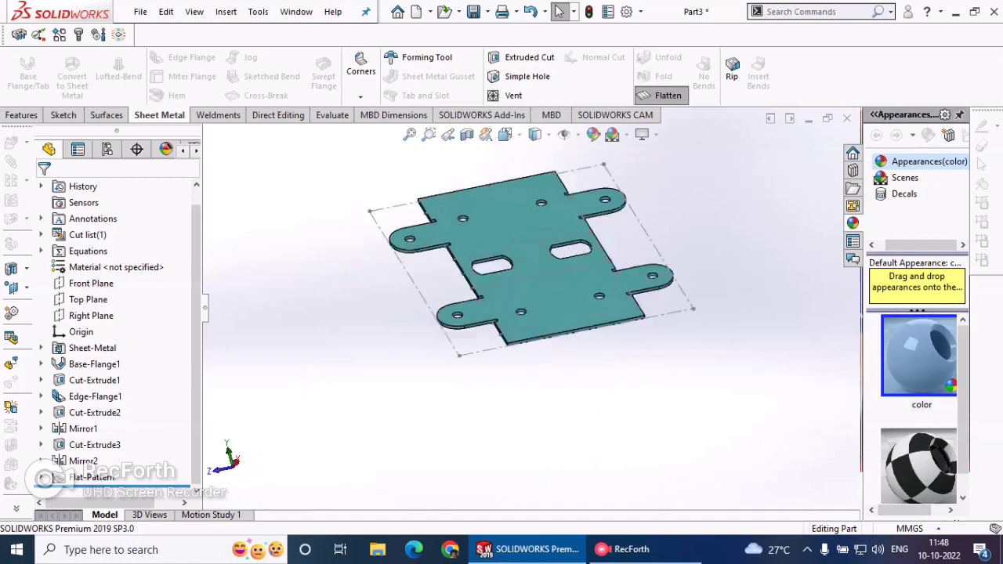
pyautogui.click(487, 11)
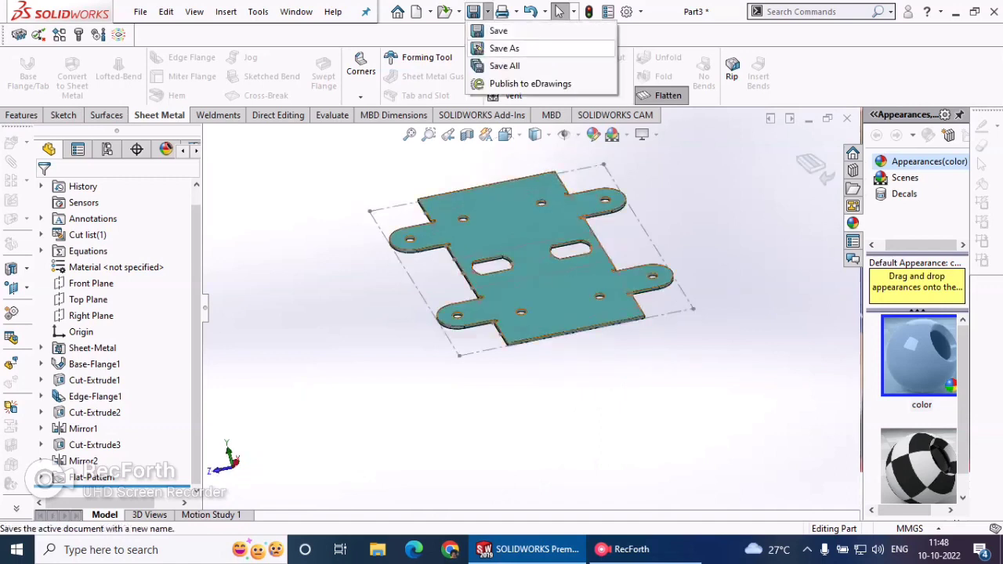
pyautogui.click(504, 47)
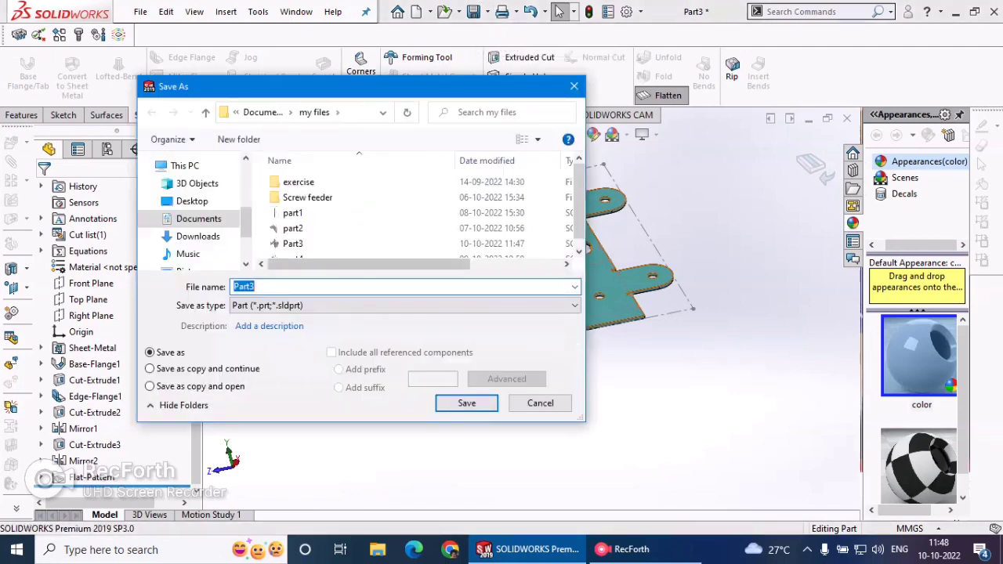
pyautogui.click(405, 305)
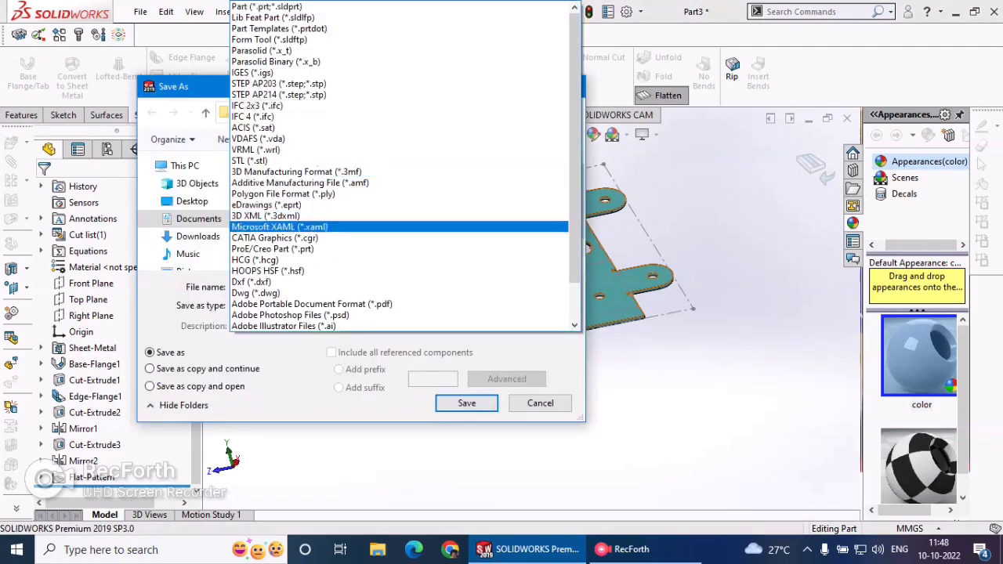
pyautogui.click(255, 292)
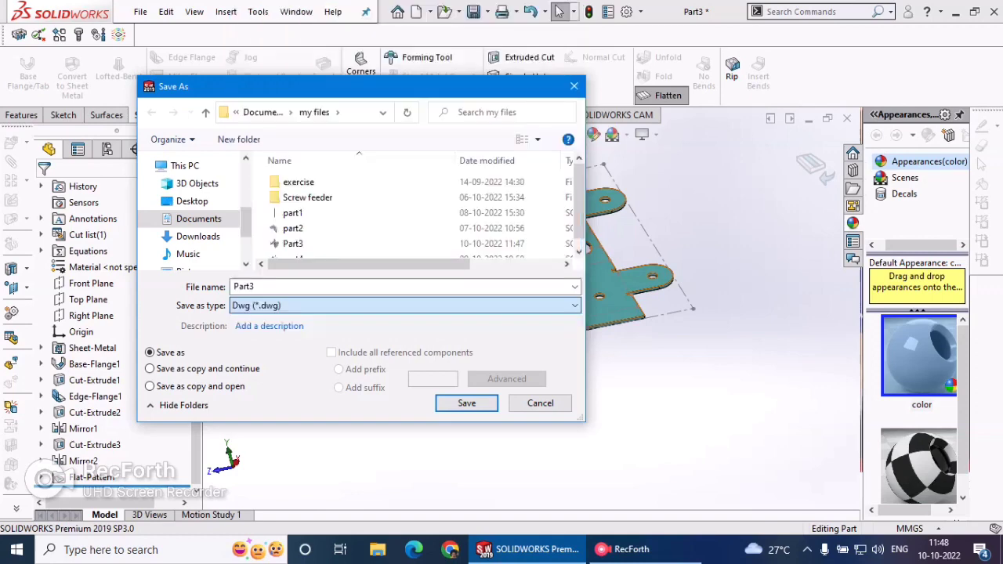
pyautogui.click(466, 428)
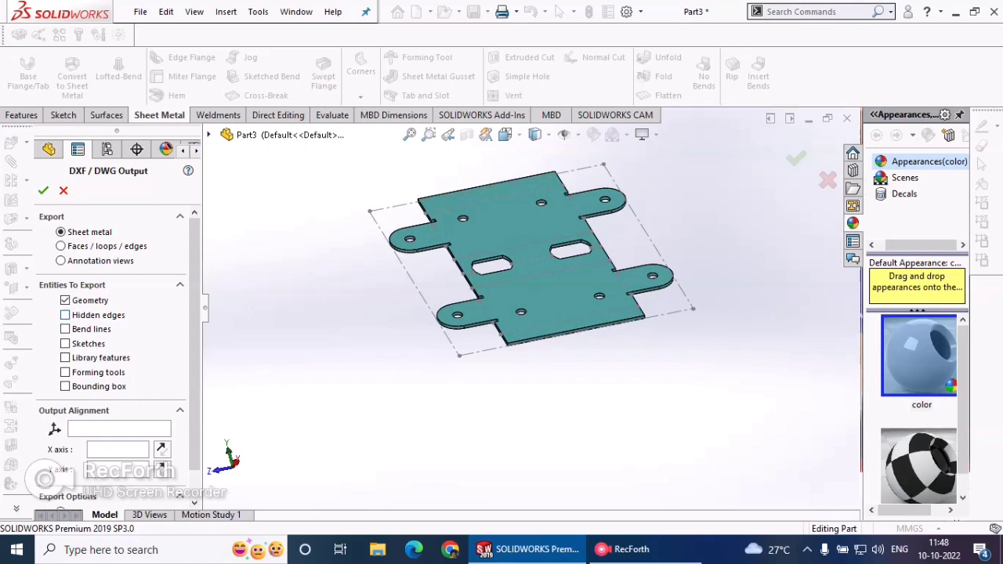
# - Preview the sheet metal DWG output with geometry and bend lines included, and cancel the preview
pyautogui.click(65, 330)
pyautogui.click(43, 191)
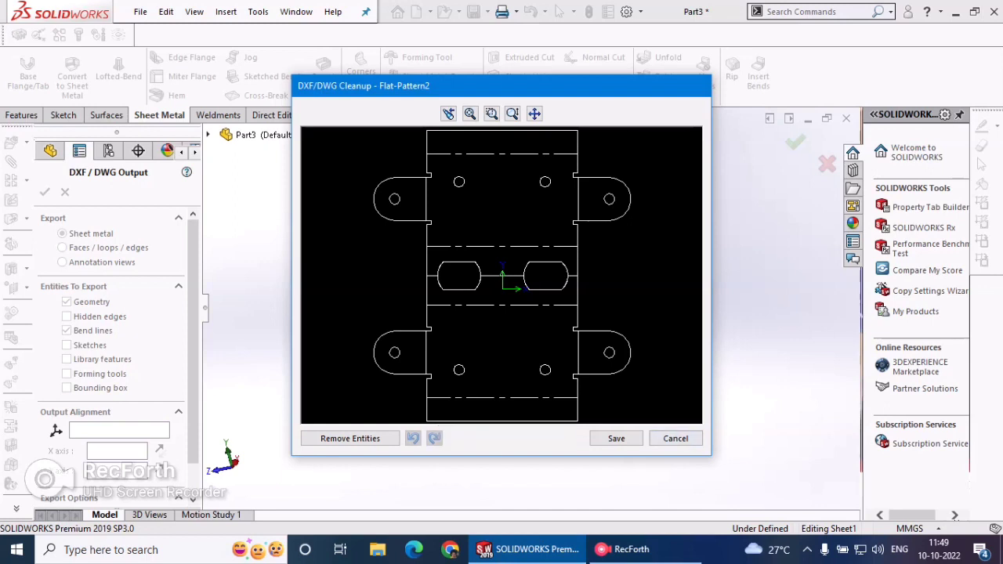
pyautogui.click(675, 438)
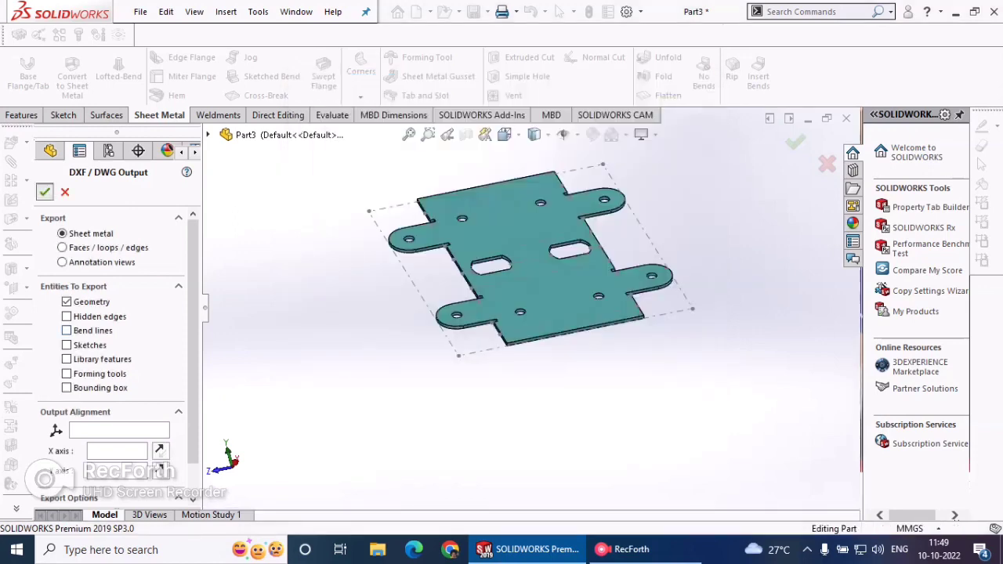
# - Export the flat pattern to DWG with geometry only, leaving out the bend lines, and save it
pyautogui.click(44, 192)
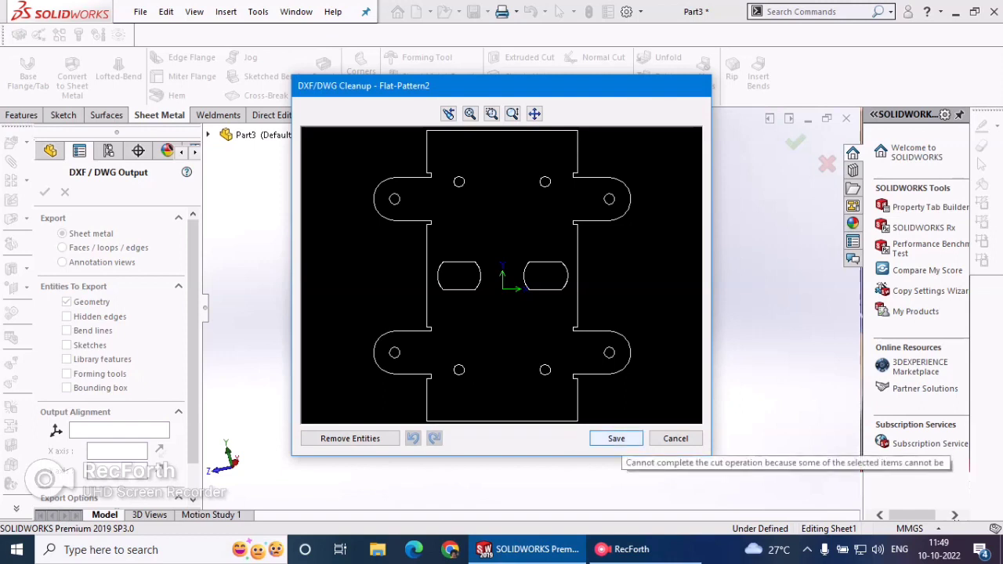
pyautogui.click(616, 439)
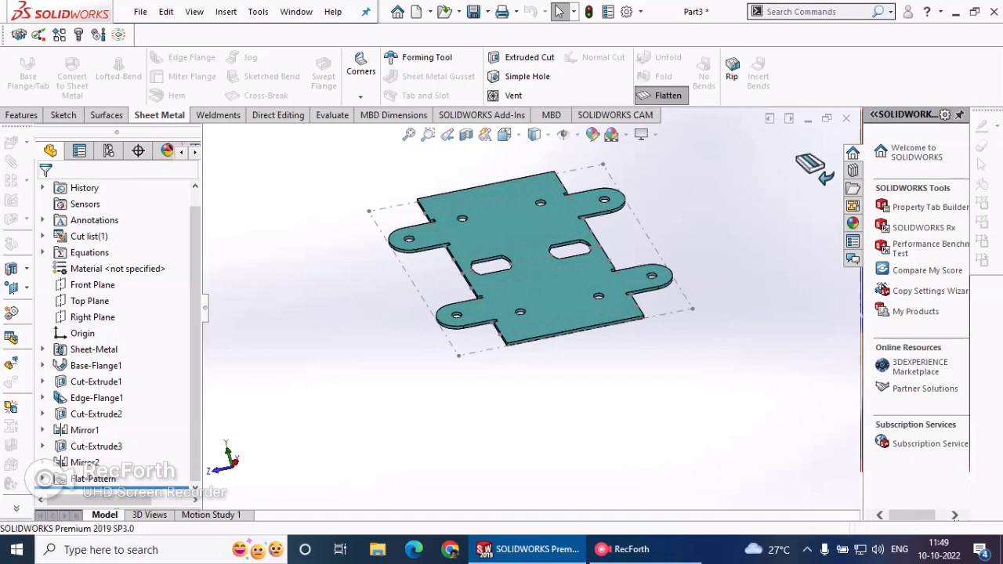
# - Exit the flattened state to return the bracket to its folded shape and inspect it from several sides
pyautogui.click(815, 169)
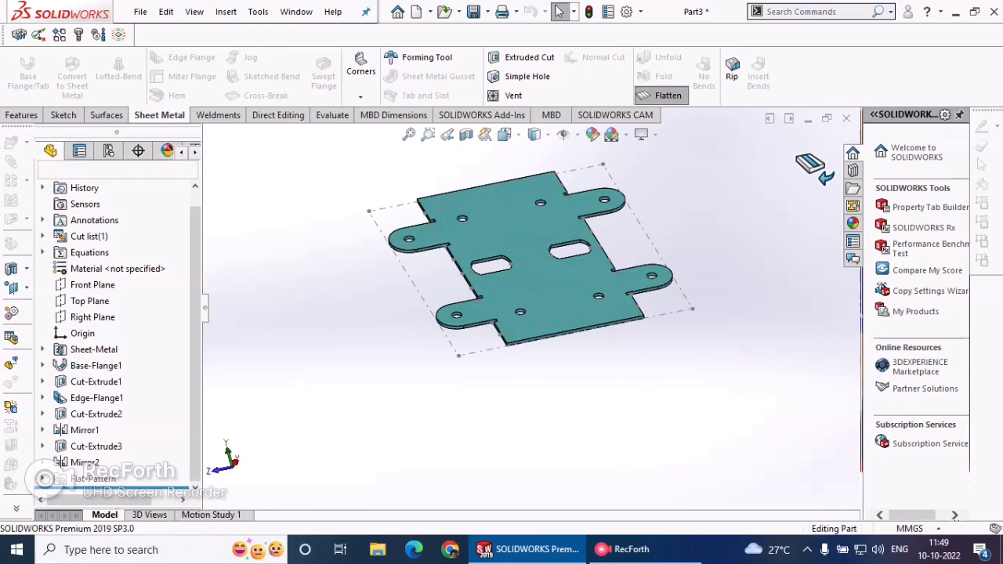
pyautogui.moveTo(470, 314); pyautogui.dragTo(580, 298, button='middle')
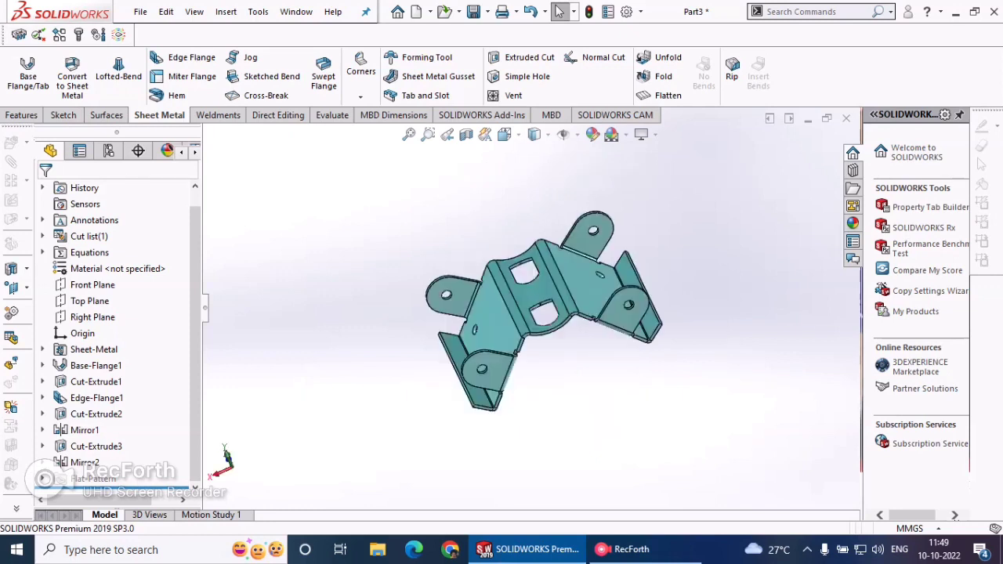
pyautogui.moveTo(502, 298); pyautogui.dragTo(658, 352, button='middle')
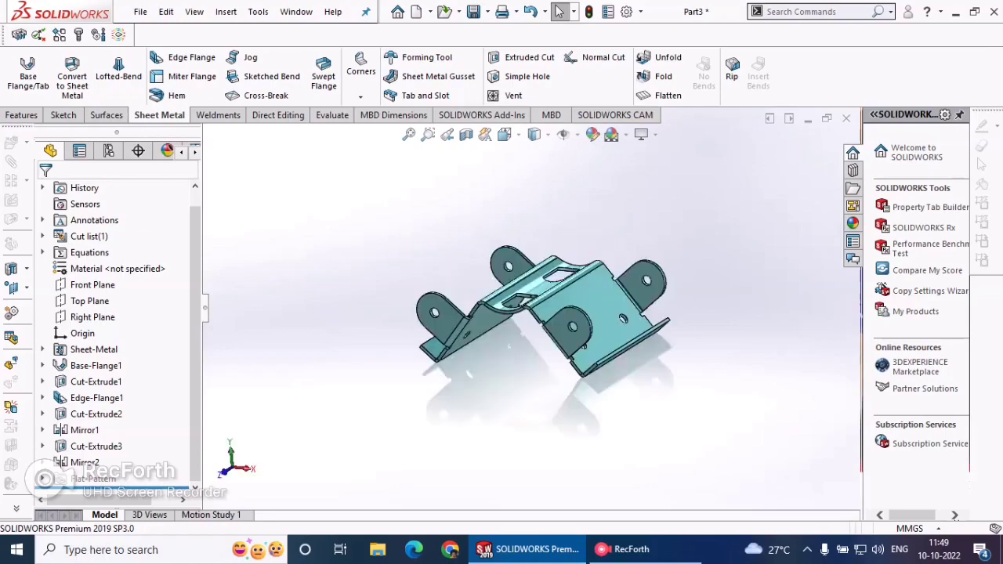